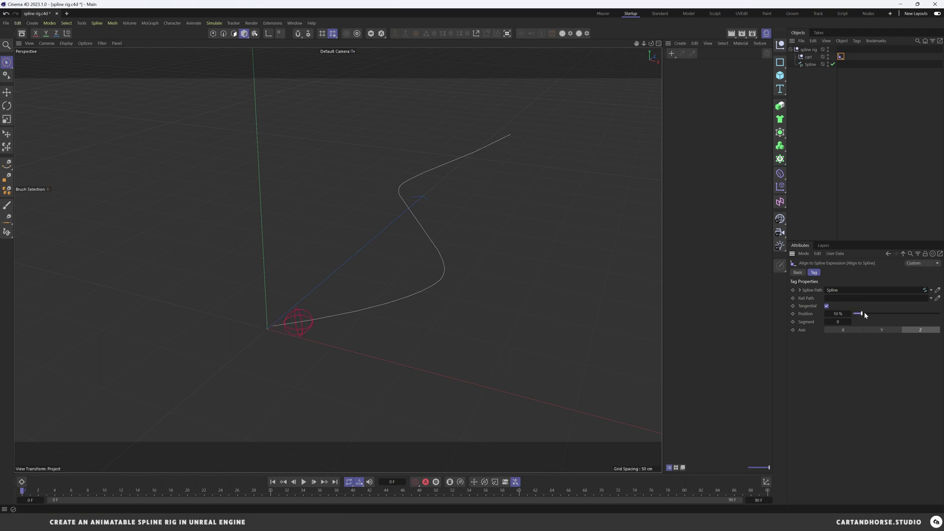
Preview the cart's motion along the spline by varying the Align to Spline position between 0% and 95%, toggling Tangential.
left_click_drag(865, 312, 834, 310)
left_click(807, 58)
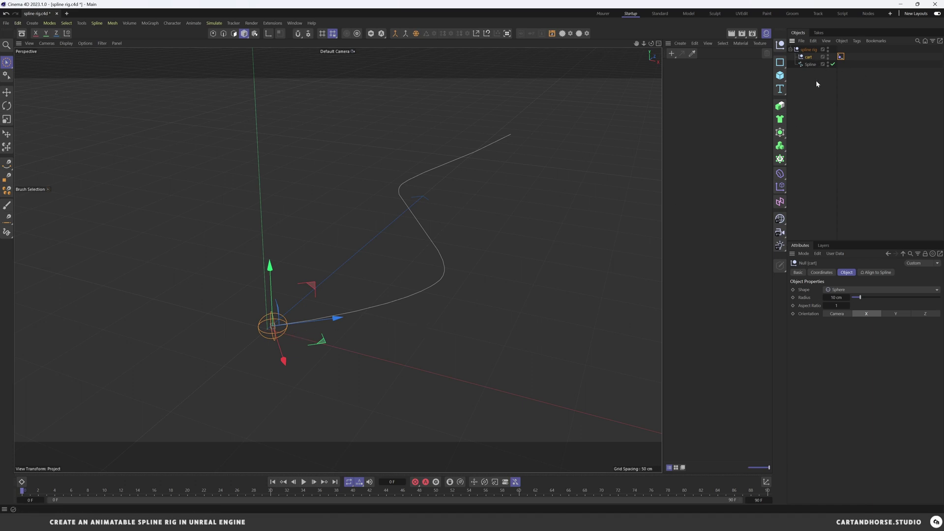
left_click(842, 57)
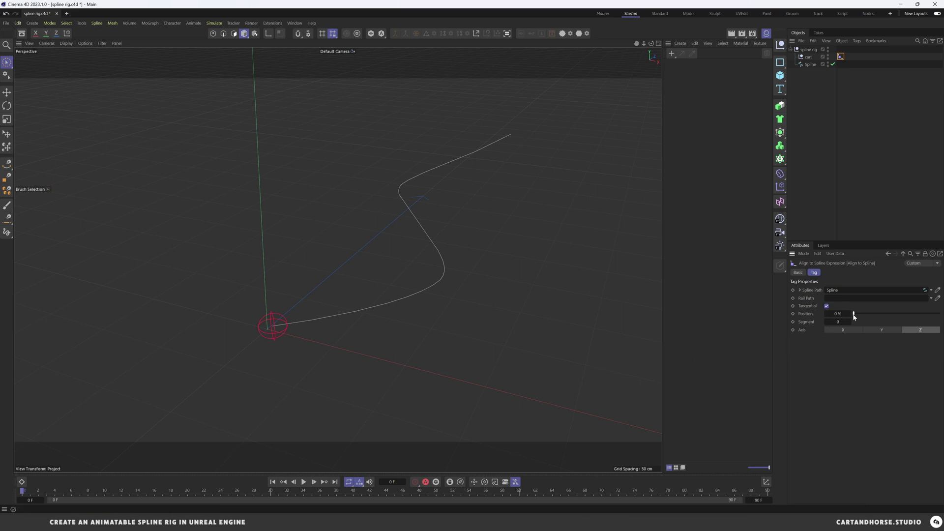
left_click_drag(863, 315, 927, 313)
left_click(826, 306)
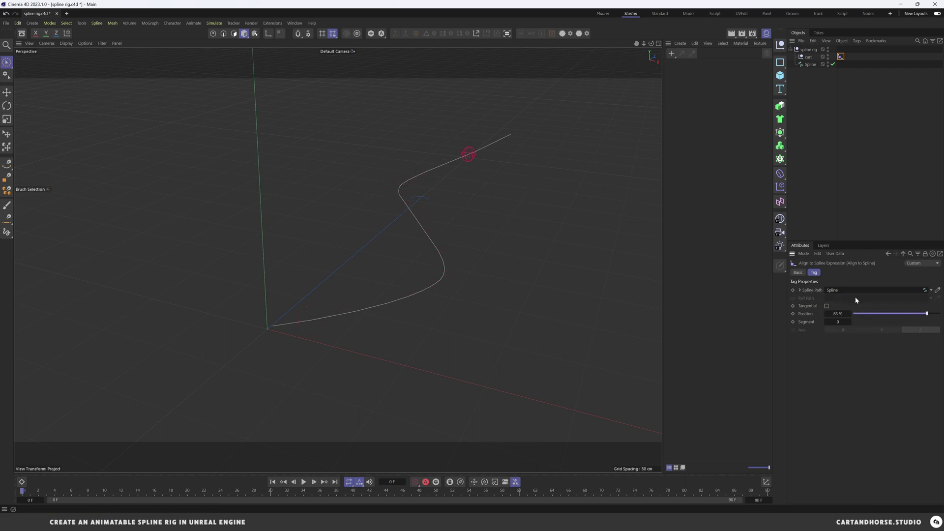
left_click_drag(921, 313, 854, 313)
left_click(827, 306)
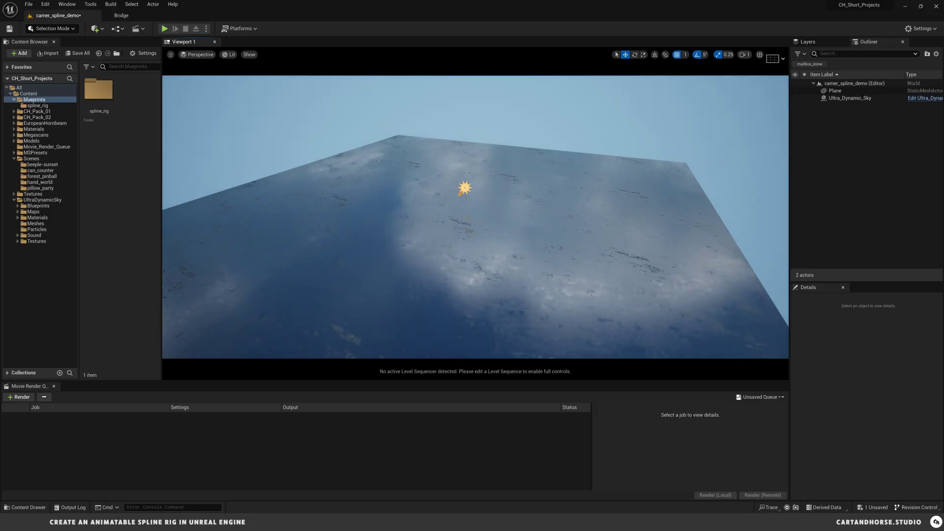
Switch to Unreal Engine and create an Actor Blueprint class named bp_spline_rig in the blueprints folder.
right_click_drag(441, 219, 441, 219)
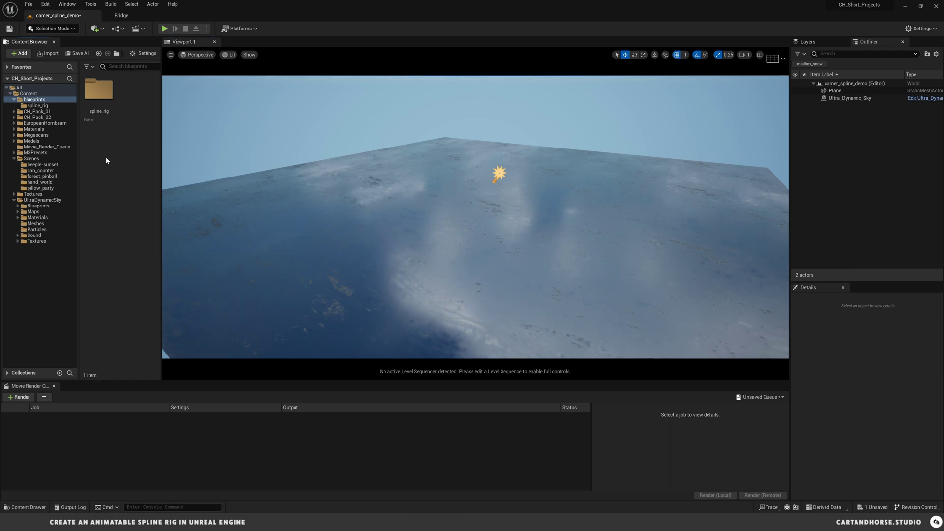
right_click(132, 157)
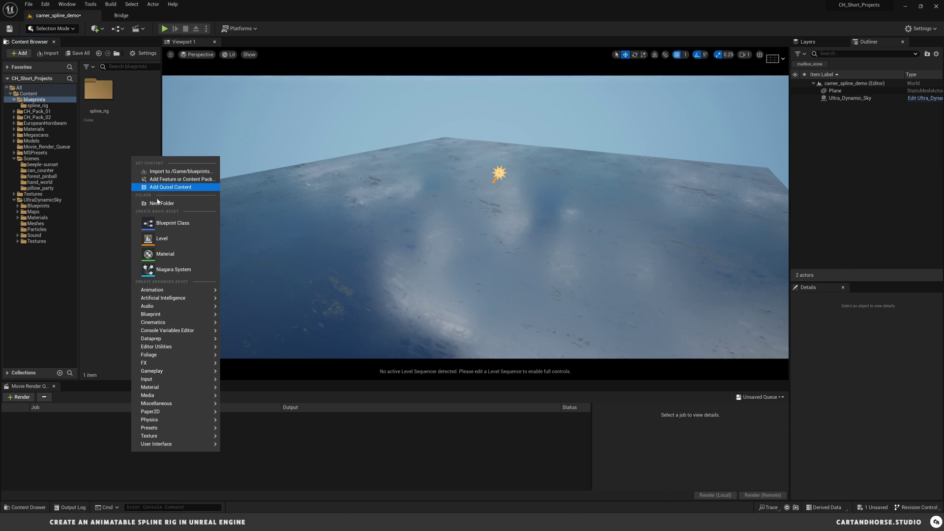
left_click(172, 225)
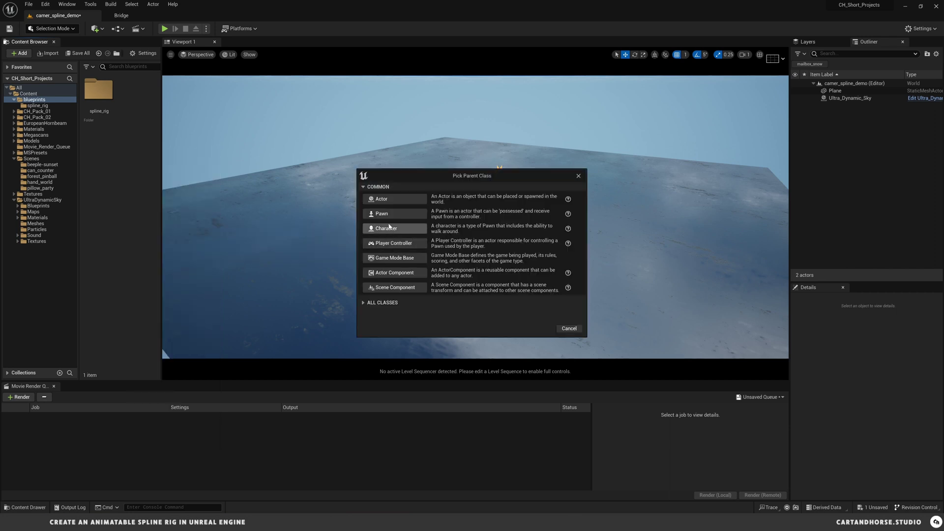
left_click(394, 199)
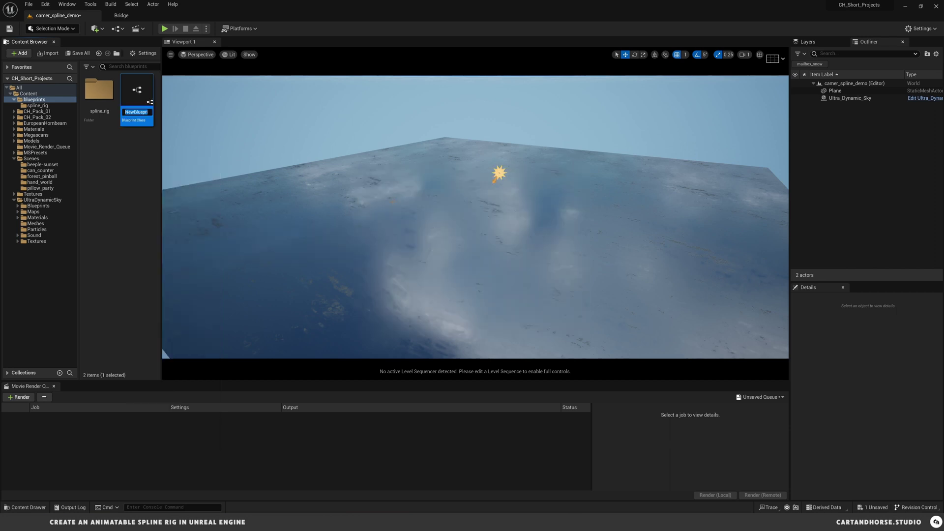
type("b")
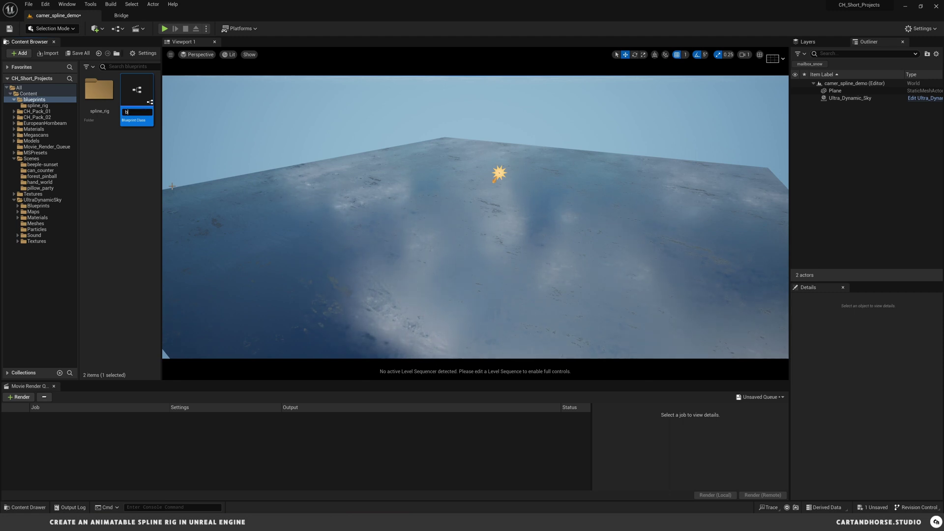
type("p_spline_rig")
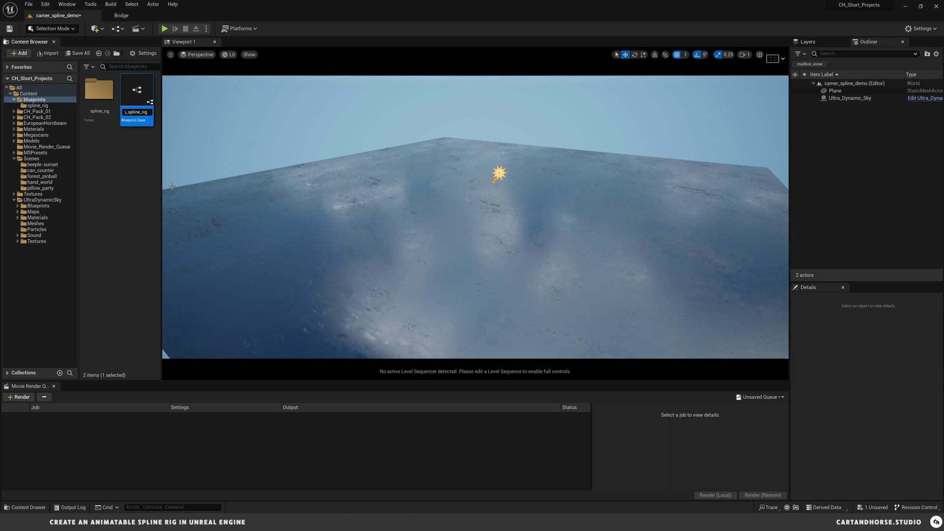
key("Return")
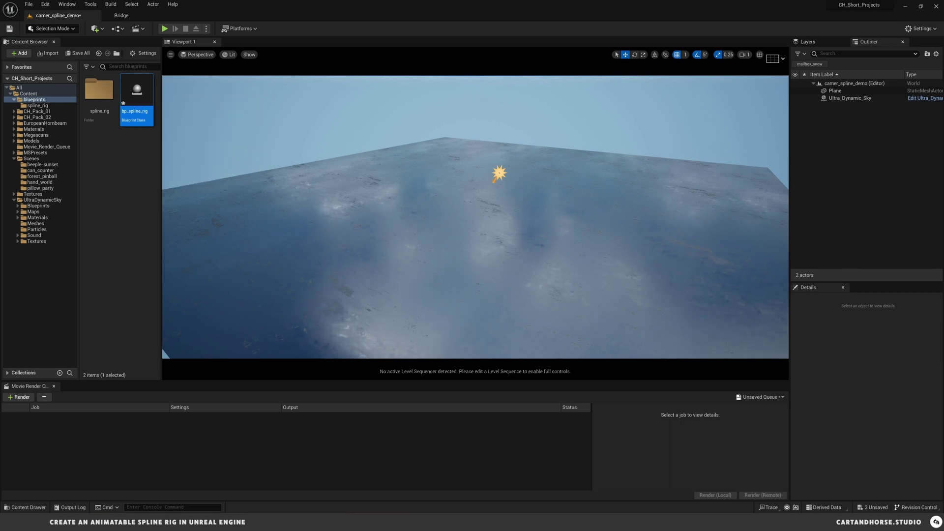
Open the bp_spline_rig blueprint and add a Spline component to it.
double_click(137, 93)
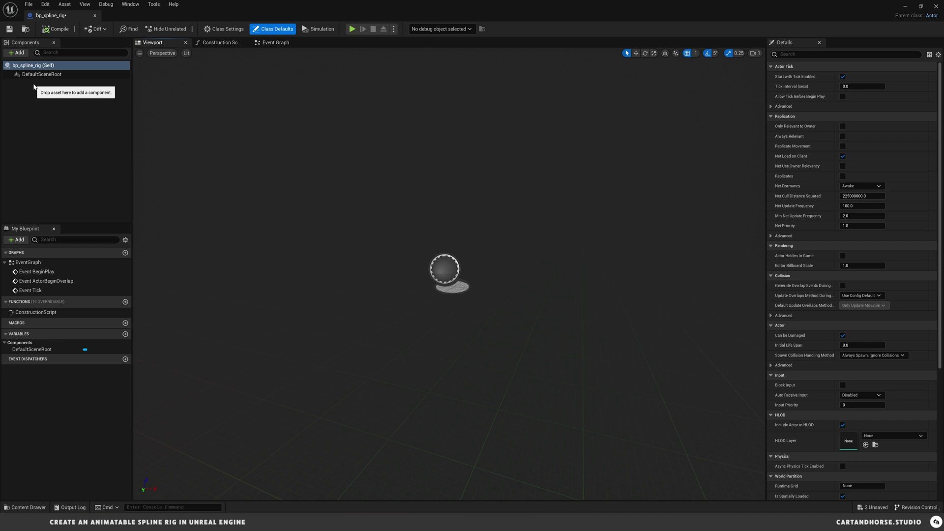
left_click(19, 53)
type("spline")
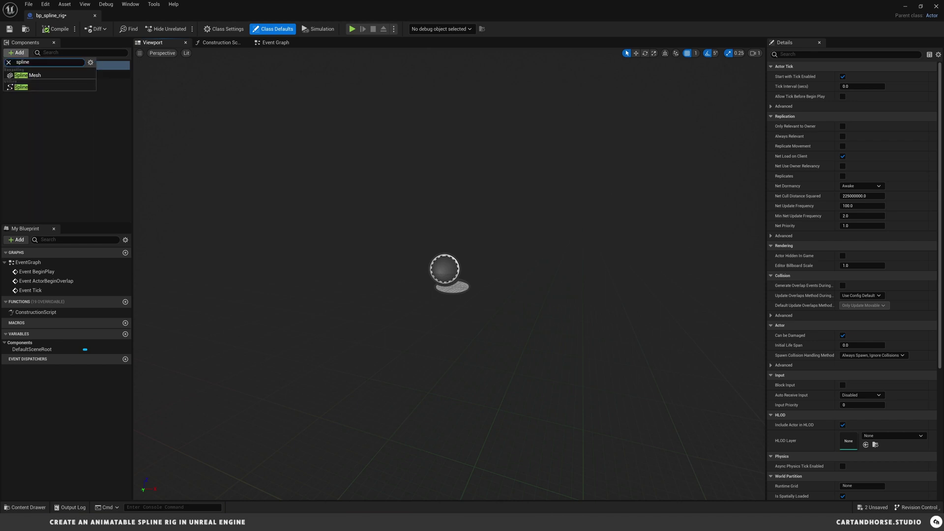
key("Return")
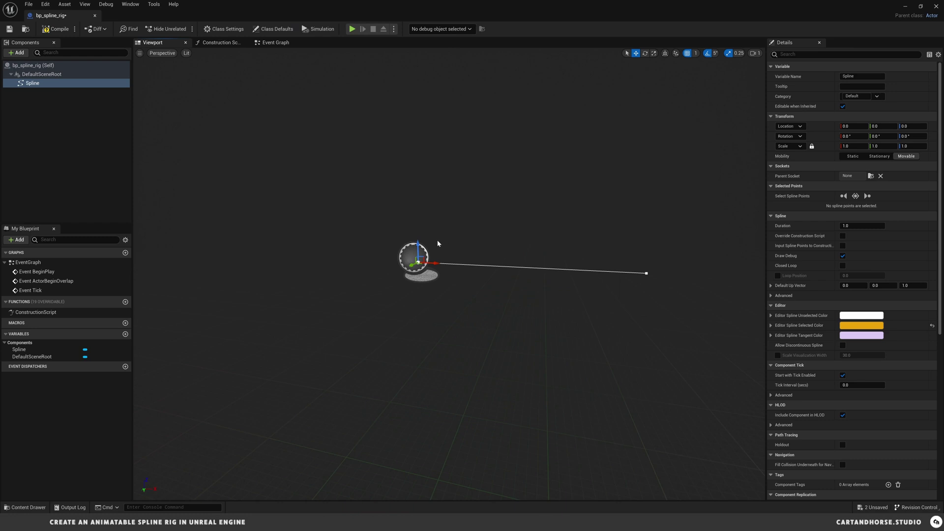
left_click(64, 135)
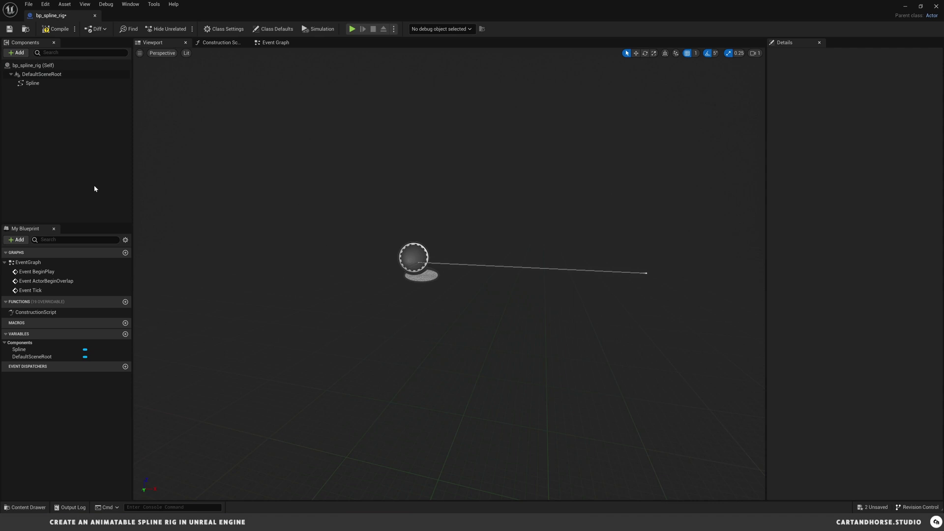
Add a Static Mesh component named cart under DefaultSceneRoot.
right_click(42, 77)
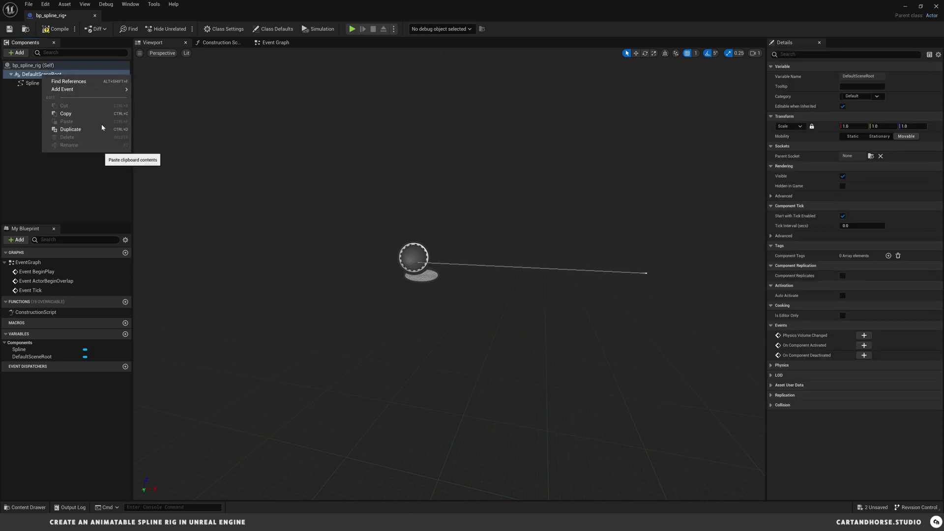
left_click(16, 53)
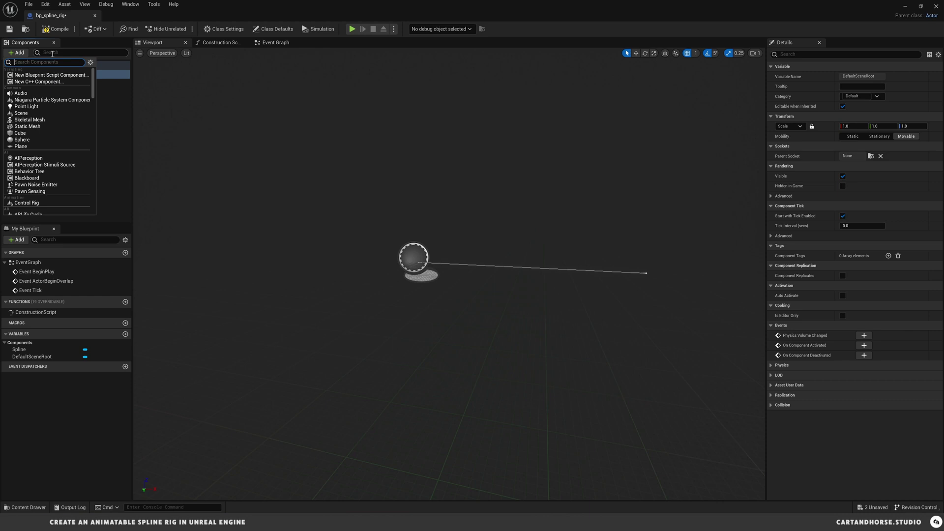
type("static")
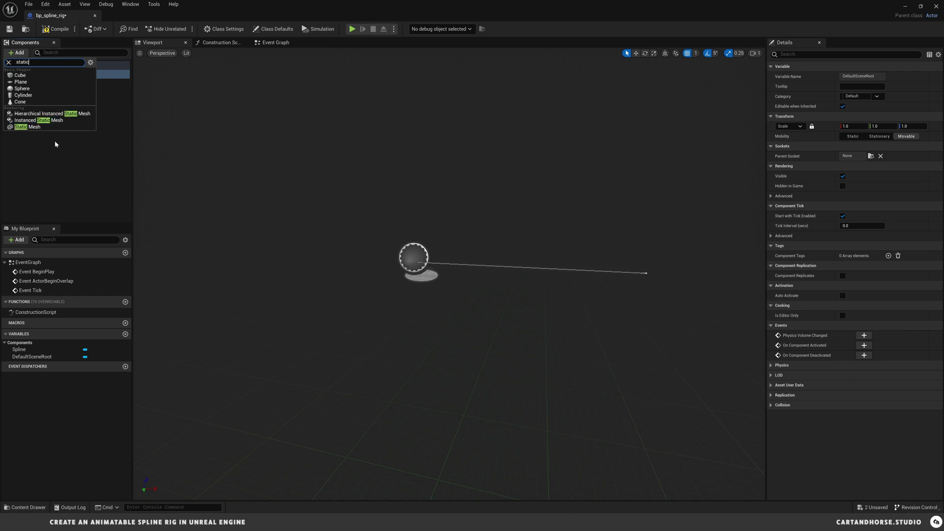
left_click(27, 127)
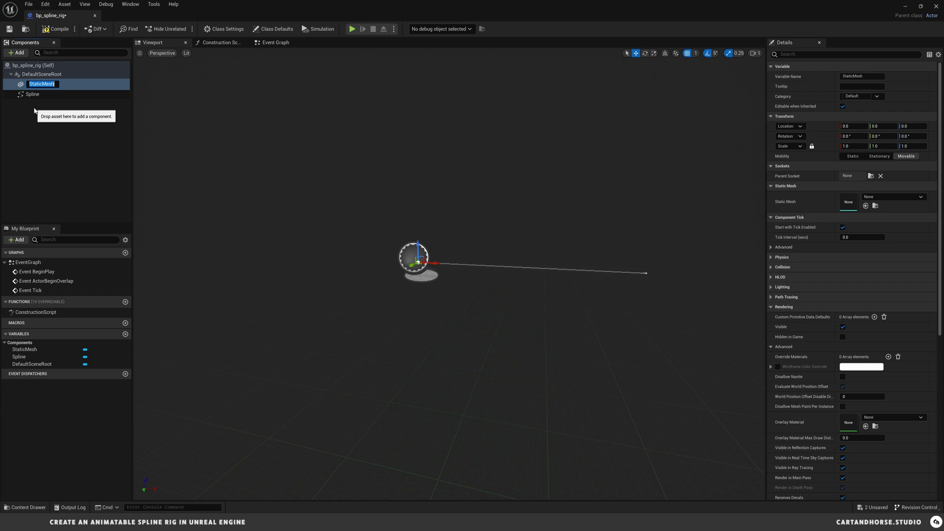
type("cart")
key("Return")
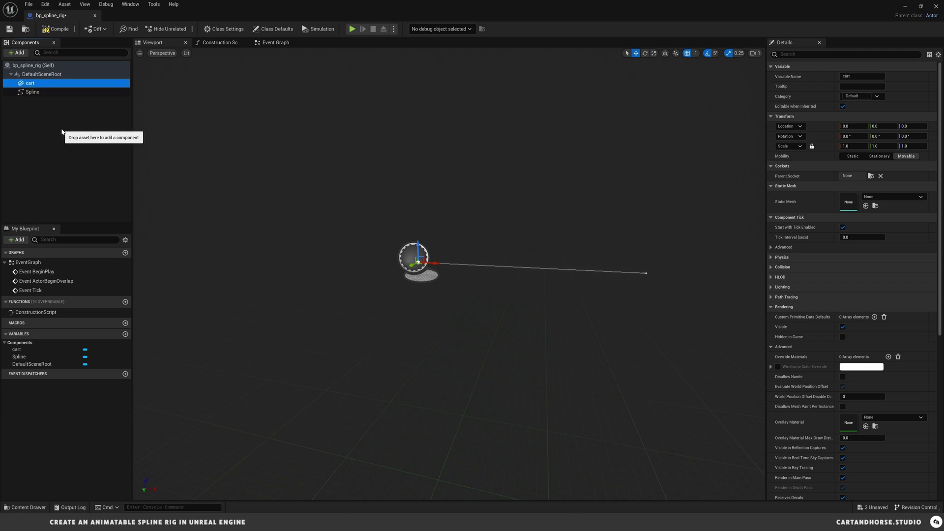
Duplicate the cart component, name the copy target and make it a child of cart.
left_click_drag(62, 132, 37, 102)
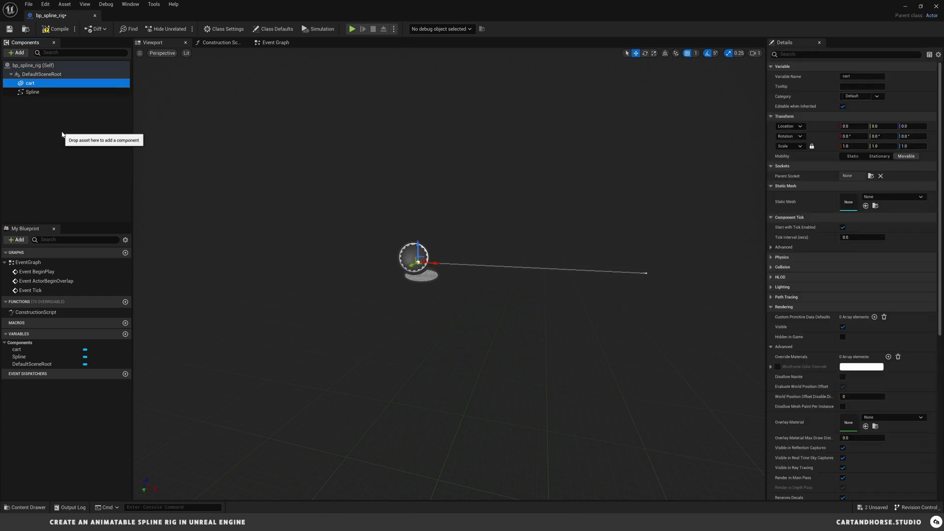
key("ctrl+d")
type("targ")
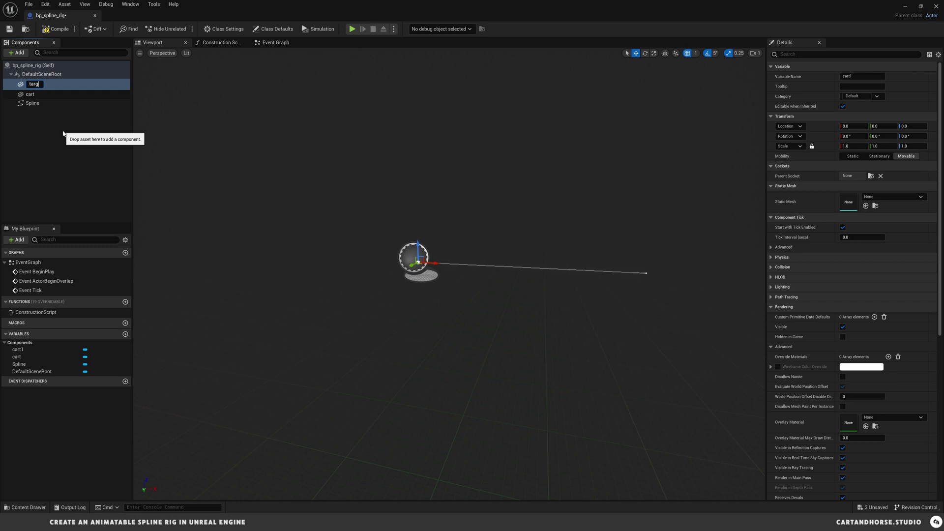
type("et")
key("Return")
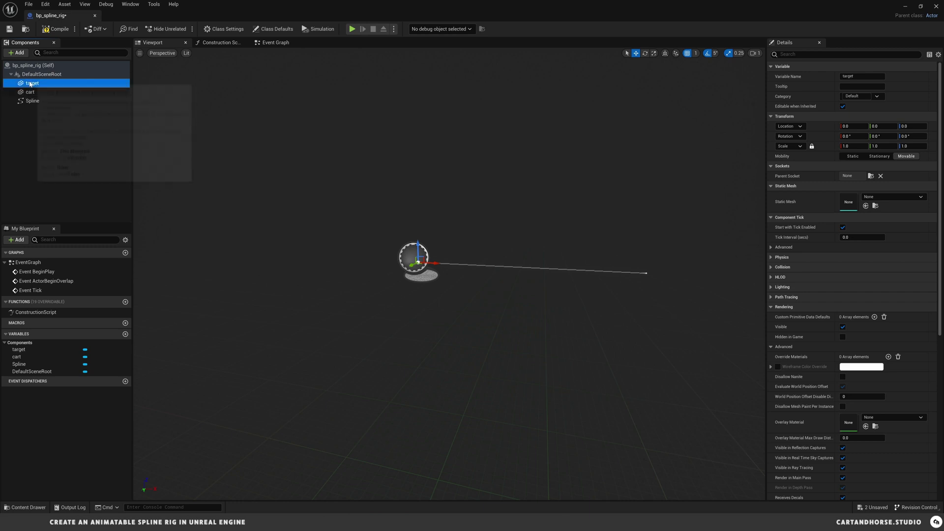
left_click_drag(30, 83, 30, 93)
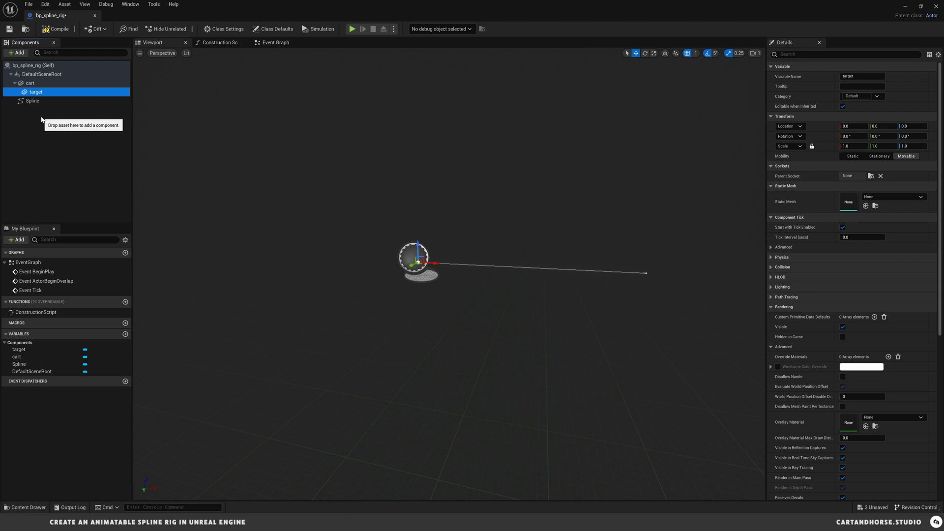
left_click(42, 119)
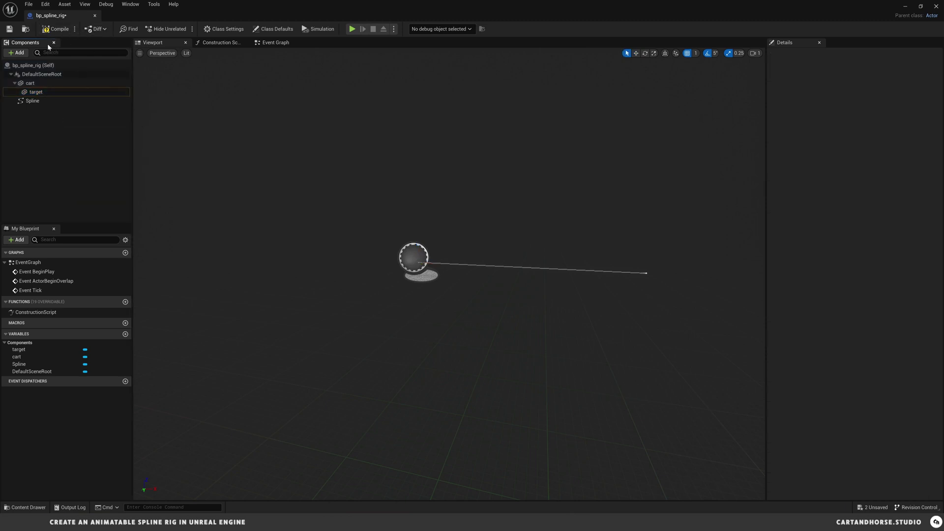
Add a Cube component to the blueprint and scale it uniformly to 0.25.
left_click(17, 52)
type("cube")
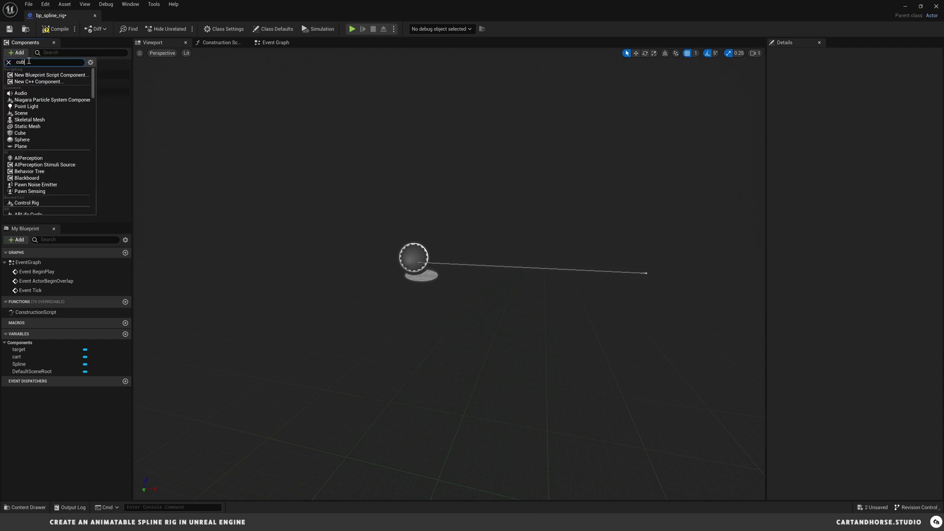
left_click(18, 76)
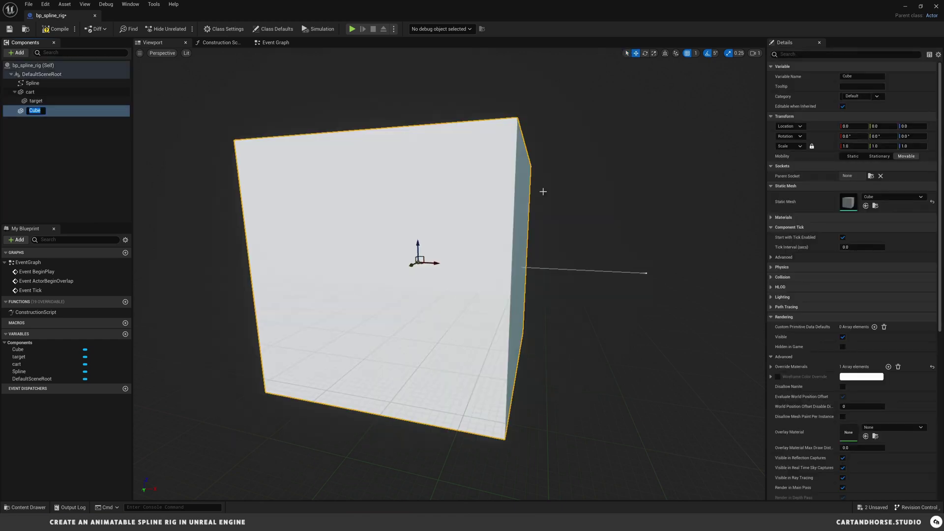
left_click(854, 147)
type("0.25")
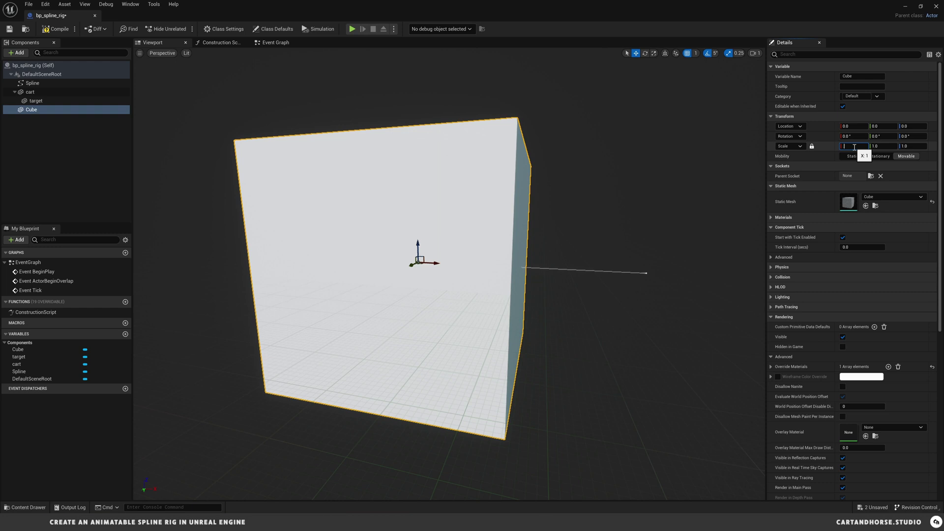
key("Return")
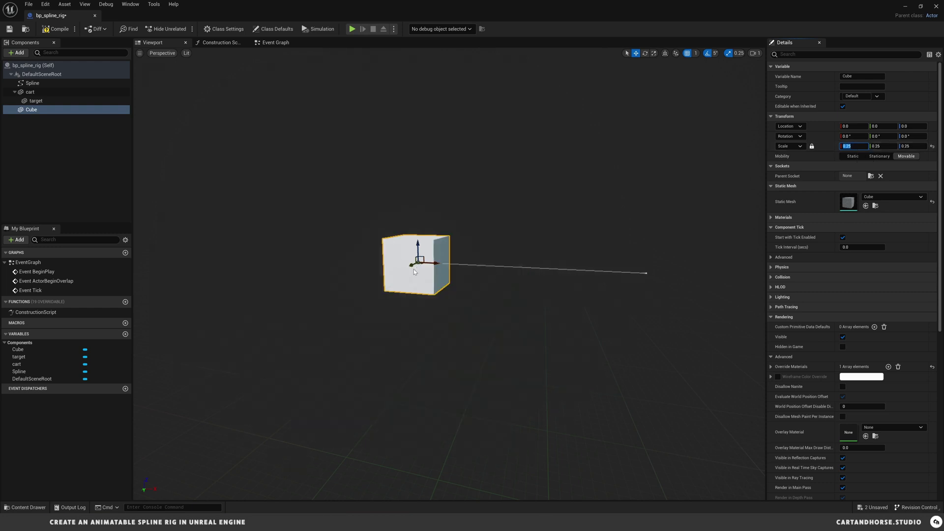
Make the Cube component a child of cart and compile the blueprint.
left_click(42, 138)
left_click_drag(31, 110, 32, 93)
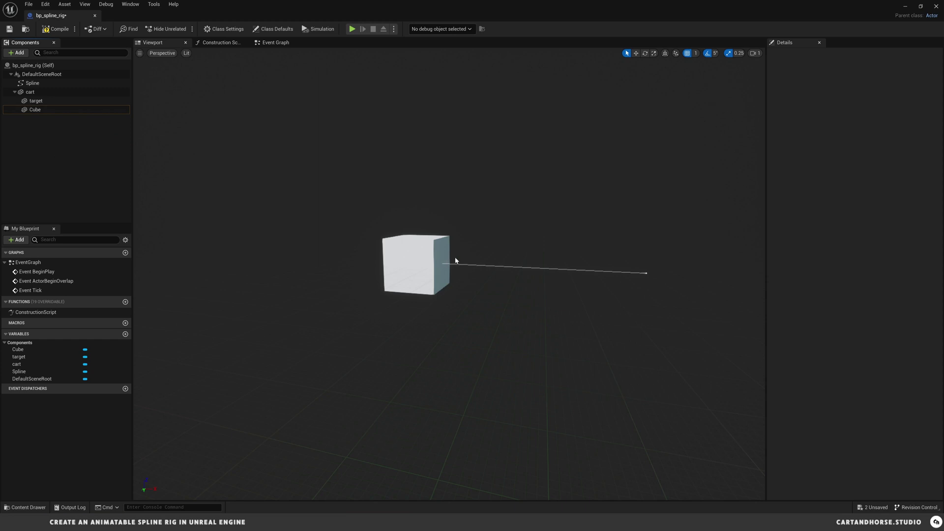
left_click(58, 29)
right_click_drag(325, 229, 324, 229)
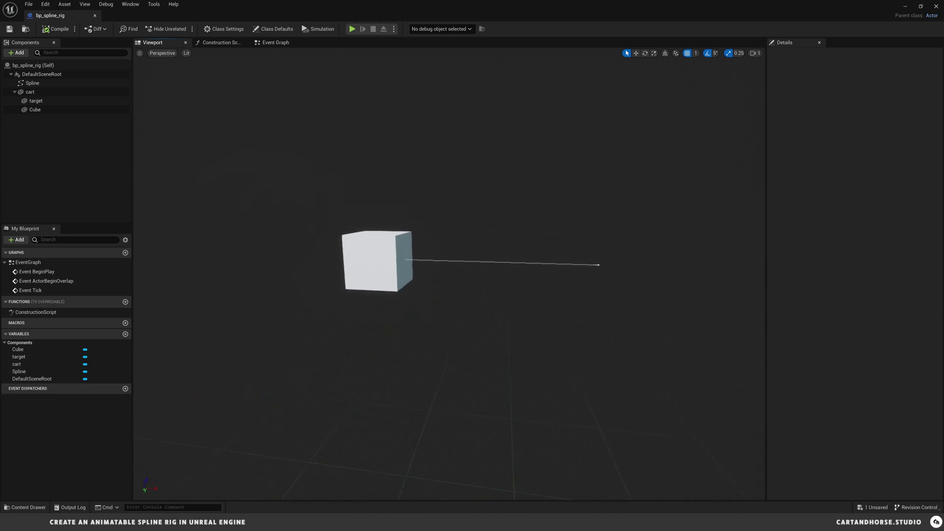
Create a new blueprint function named spline_rig_functionality.
left_click(226, 43)
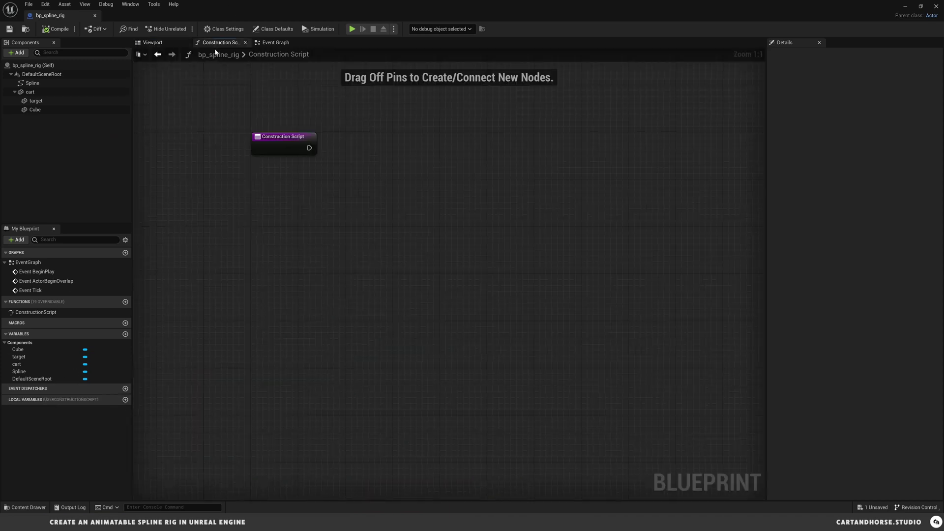
right_click_drag(494, 244, 278, 195)
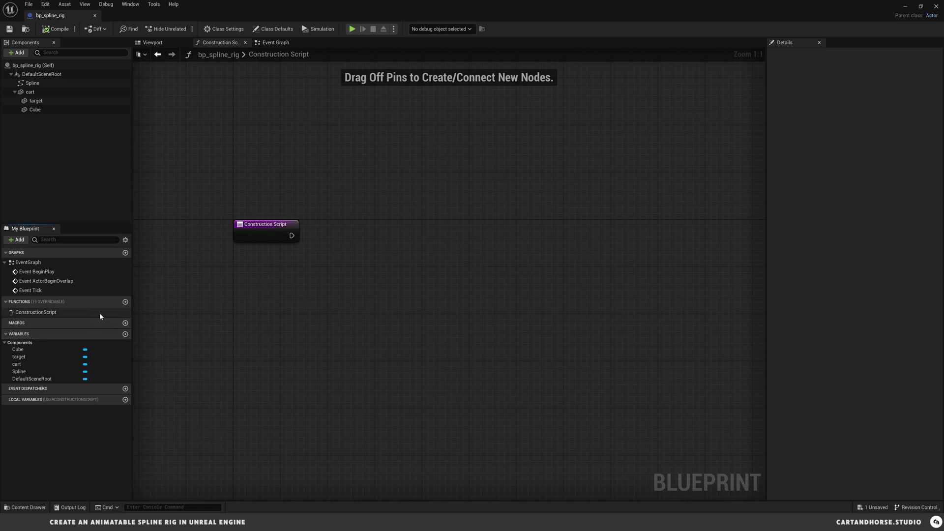
left_click(125, 304)
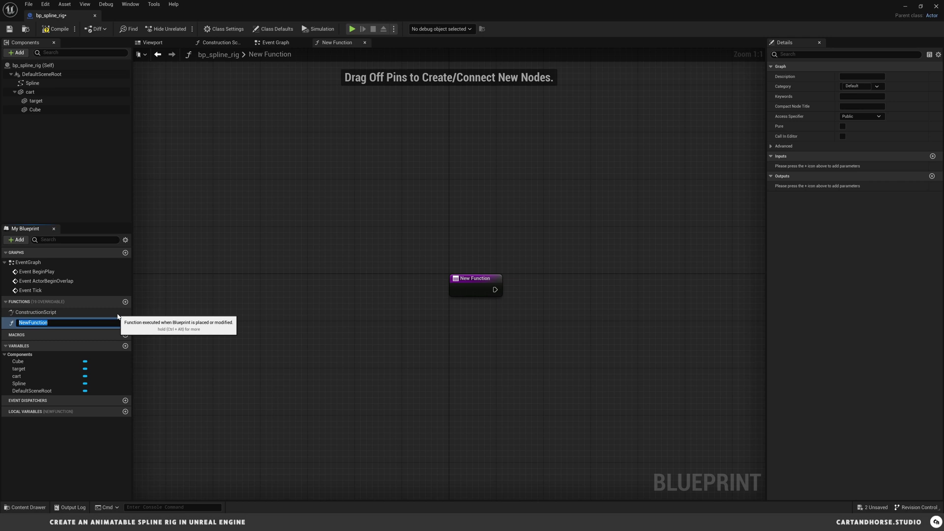
type("spline_")
type("rig_functionality")
key("Return")
right_click_drag(597, 359, 357, 320)
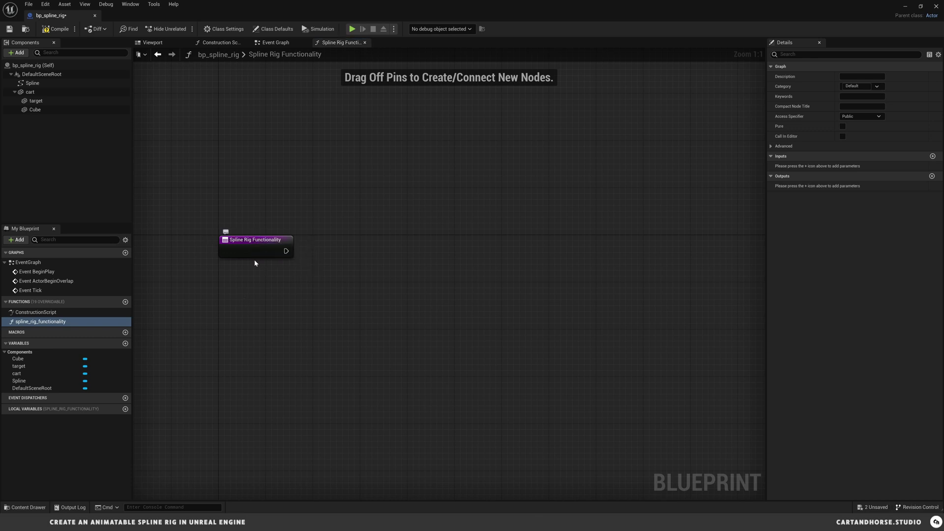
Add a Spline reference to the function graph and connect it to a Get Spline Length node placed beside it.
right_click_drag(296, 295, 258, 268)
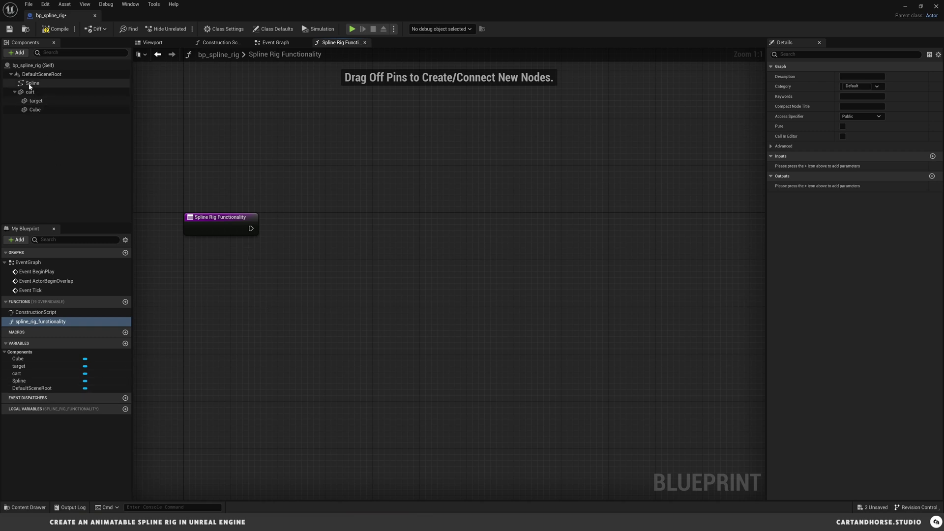
left_click_drag(29, 84, 372, 280)
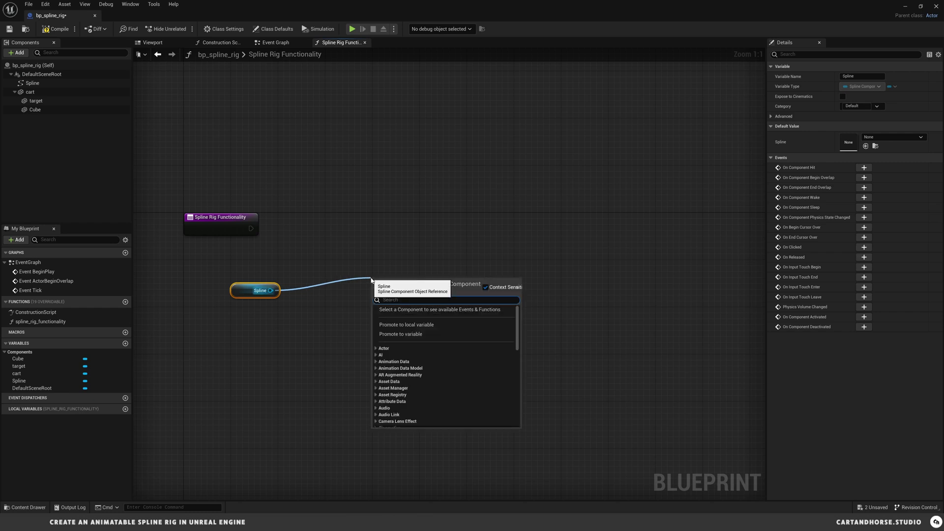
type("get spline")
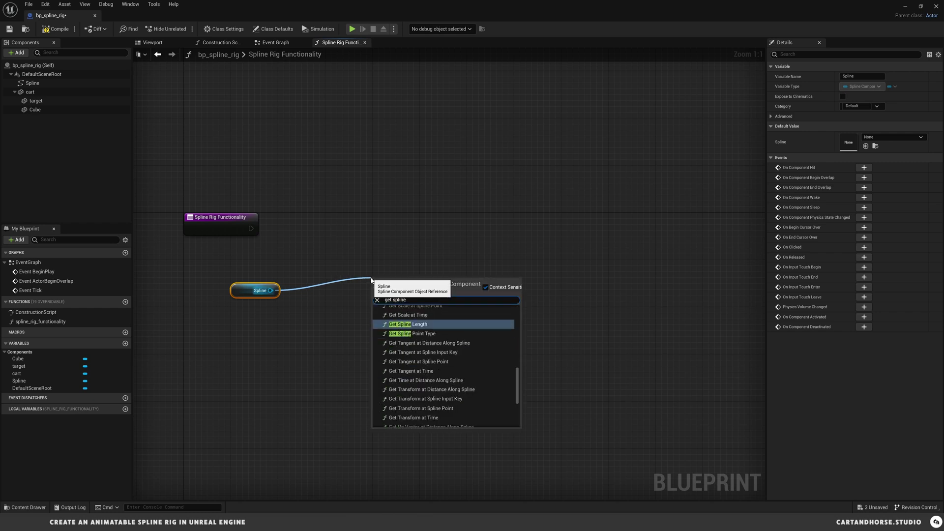
left_click(408, 324)
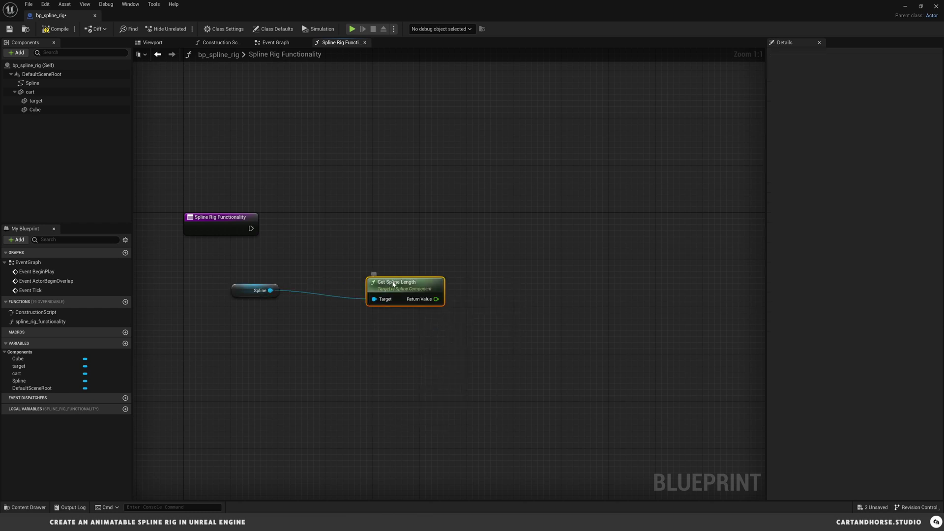
left_click_drag(395, 279, 361, 280)
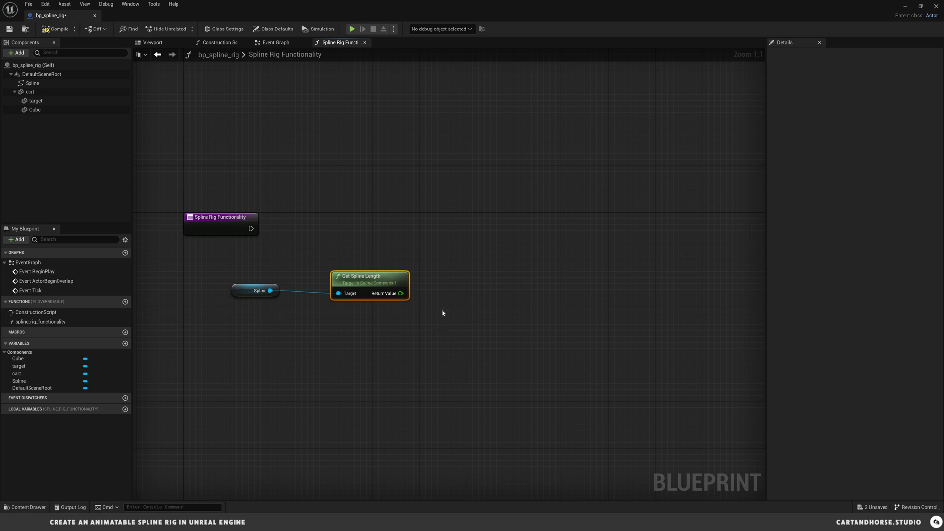
left_click_drag(384, 281, 384, 275)
Add a float Lerp node and connect the Get Spline Length return value to its B input.
right_click_drag(432, 293, 383, 275)
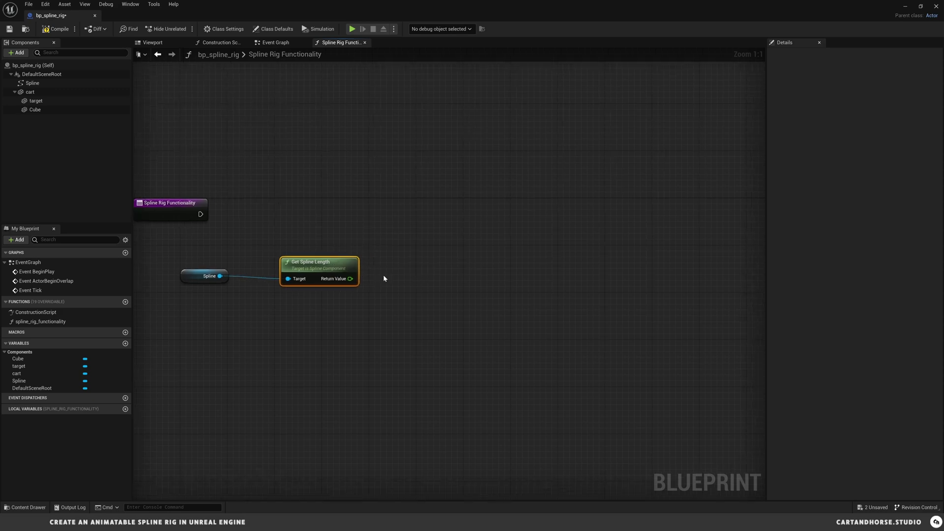
left_click_drag(350, 279, 435, 270)
type("lerp")
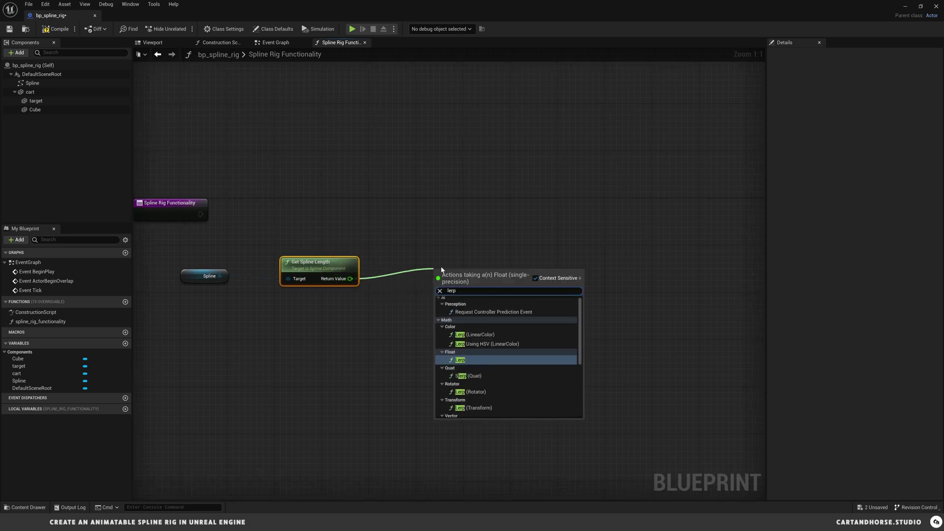
left_click(472, 359)
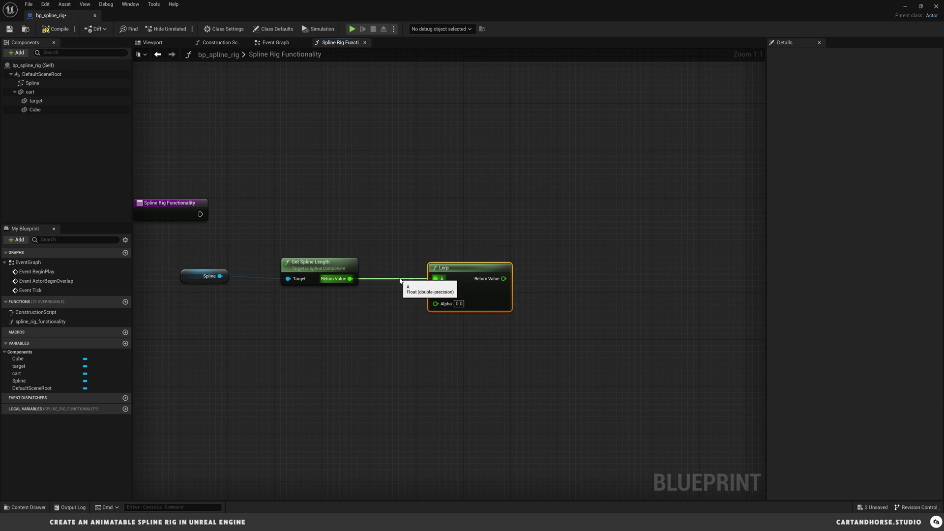
left_click_drag(351, 278, 459, 257, "ctrl")
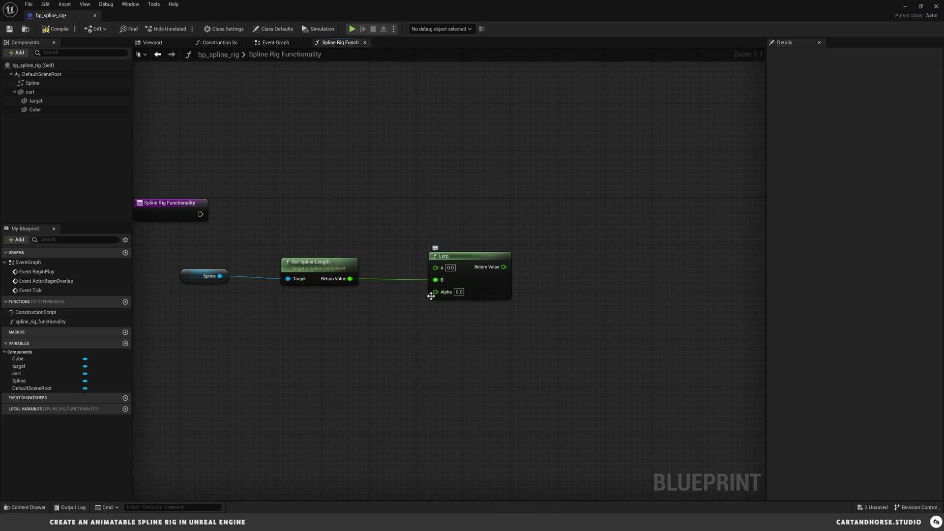
Promote the Lerp's Alpha input to a variable named Position, made instance editable and exposed to cinematics.
left_click_drag(435, 292, 297, 333)
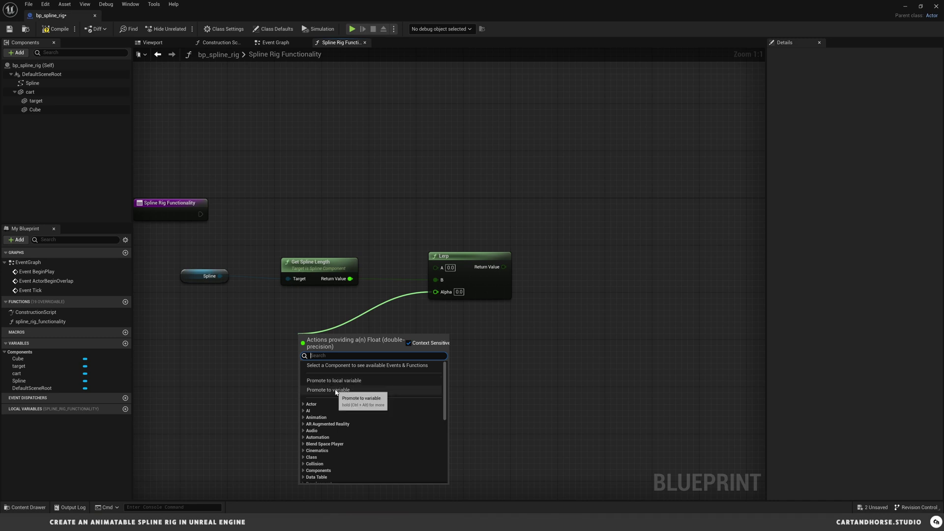
left_click(334, 389)
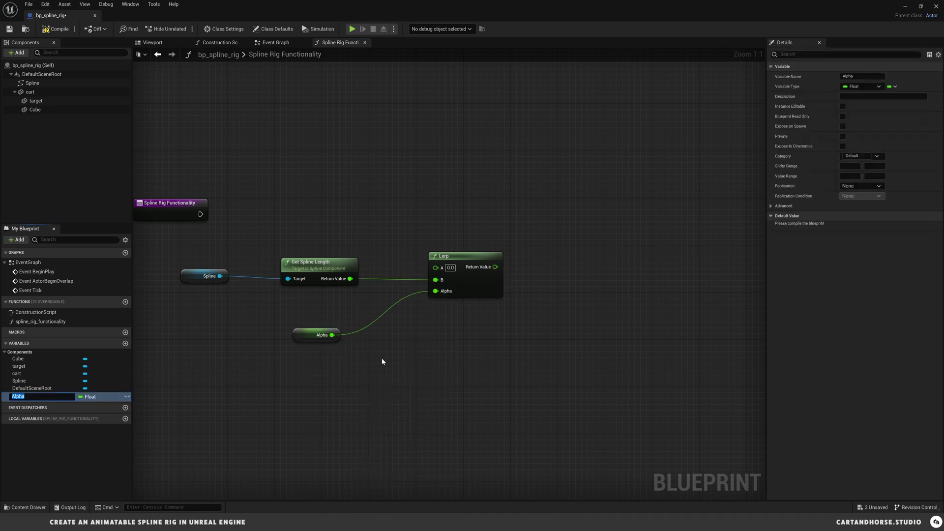
type("Position")
key("Return")
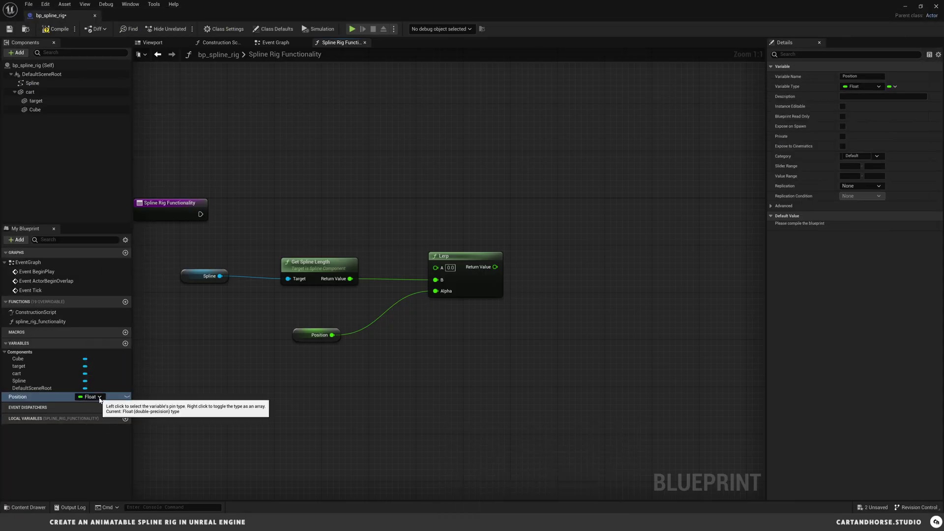
left_click(127, 397)
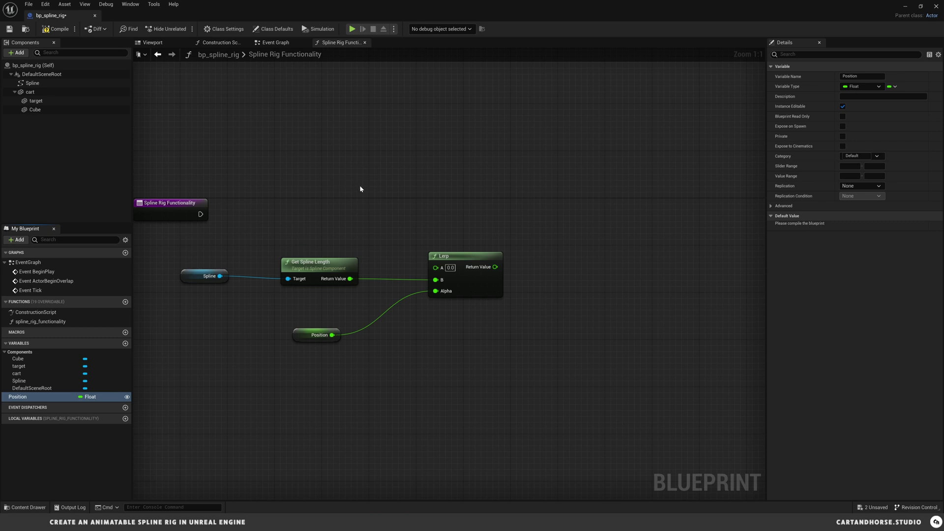
left_click(843, 146)
Enable running the construction script in Sequencer for the blueprint class, and compile and save the blueprint.
left_click(224, 29)
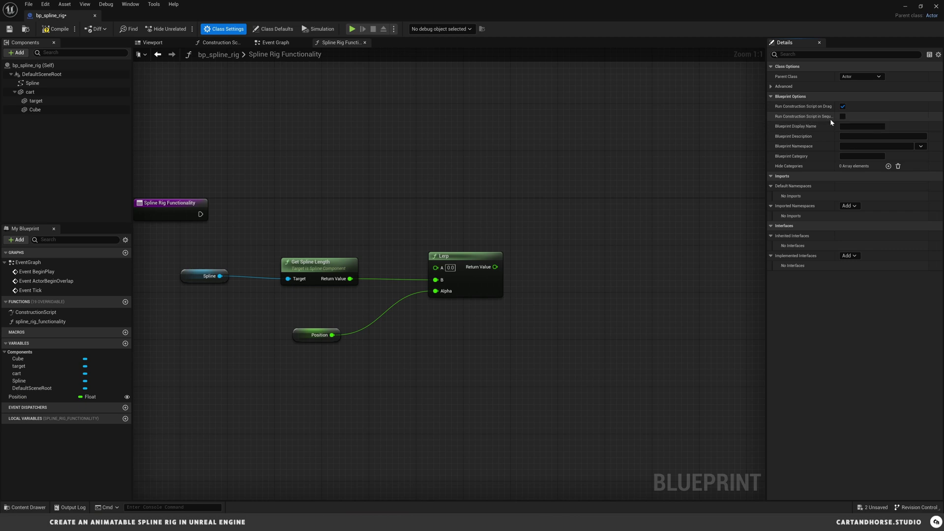
left_click(843, 117)
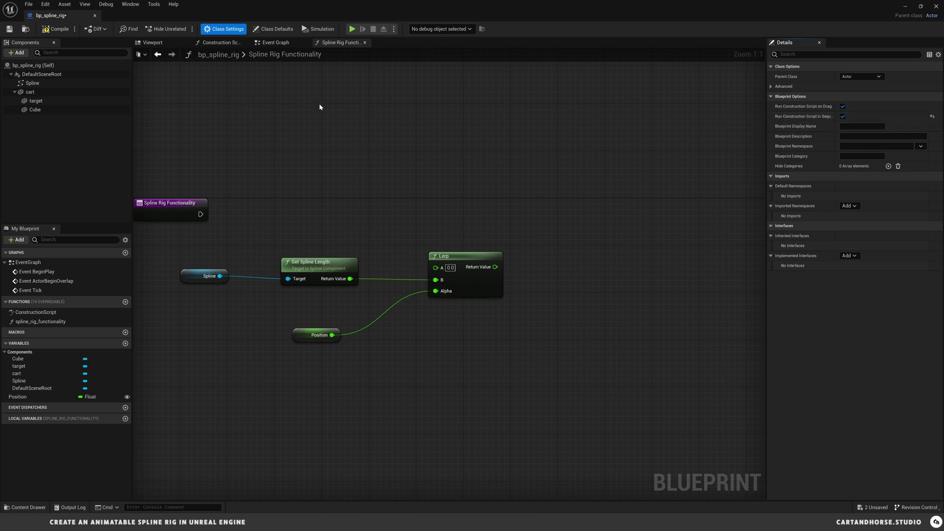
left_click(10, 29)
Arrange the Spline, Lerp and Position nodes compactly around the Get Spline Length node.
left_click_drag(209, 276, 251, 276)
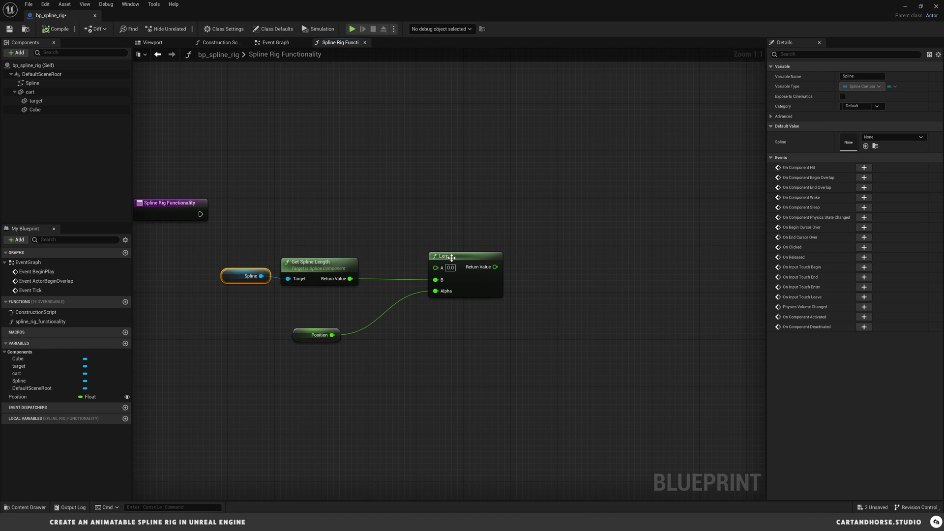
left_click_drag(451, 264, 403, 265)
left_click_drag(295, 337, 295, 314)
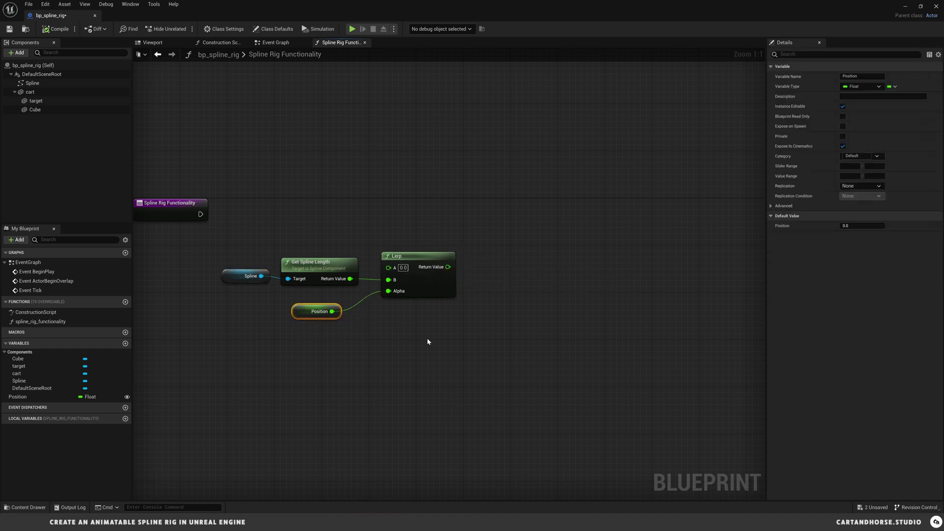
Enclose the spline length nodes in a comment titled "travel length of spline" and place it lower, below the function entry node.
left_click_drag(461, 351, 254, 249)
type("c")
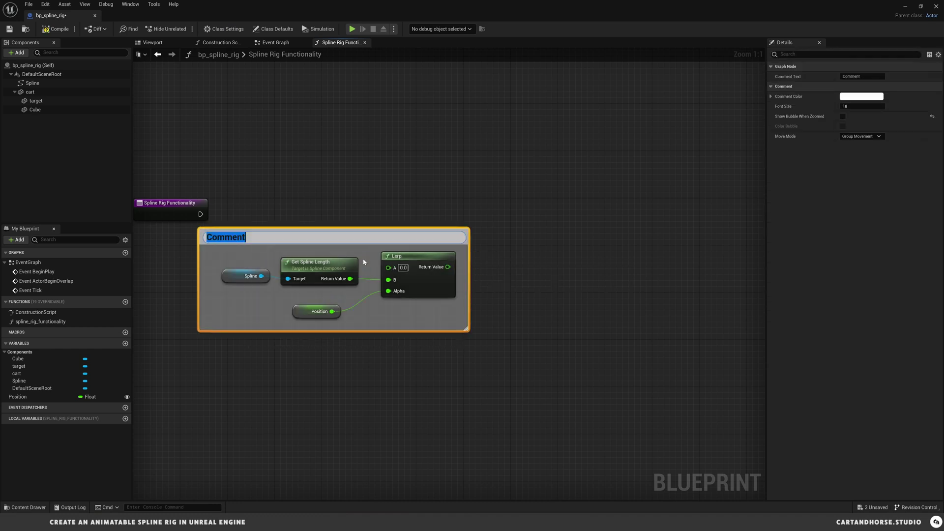
type("travel lenght")
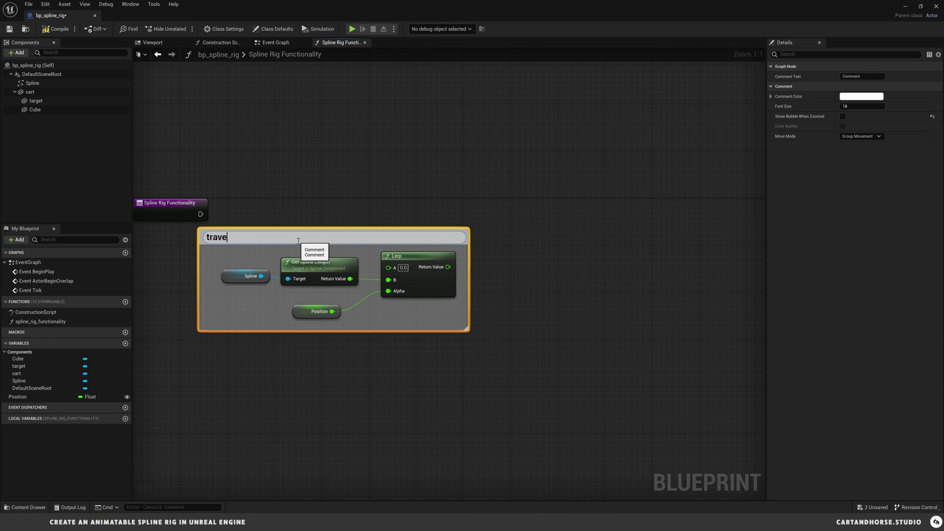
key("BackSpace")
key("BackSpace")
type("th of spline")
key("Return")
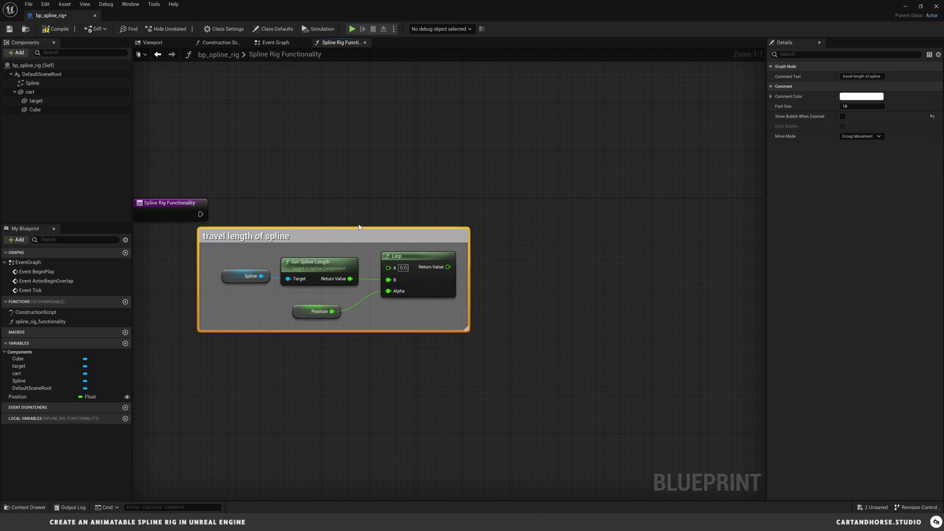
left_click_drag(350, 236, 368, 283)
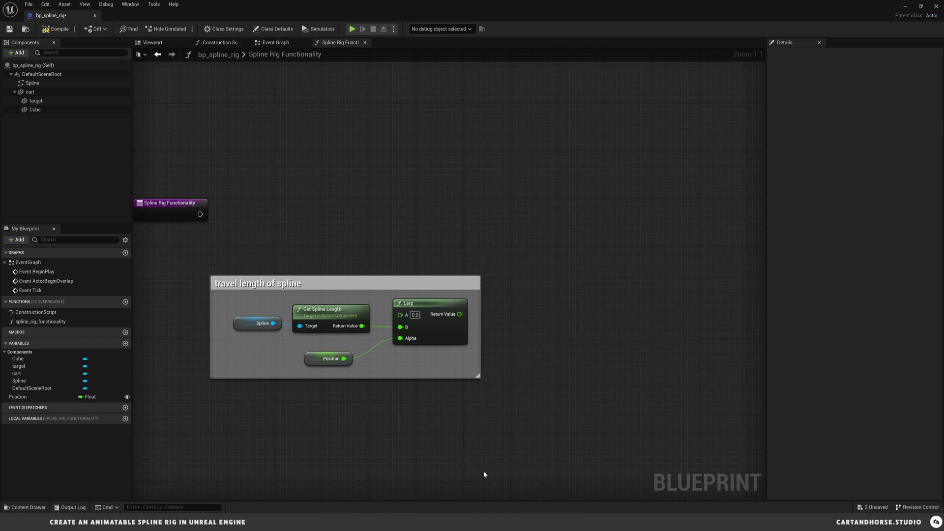
Add another Spline reference feeding a Get Location at Distance Along Spline node, and connect the Lerp result to its Distance.
right_click_drag(511, 342, 446, 352)
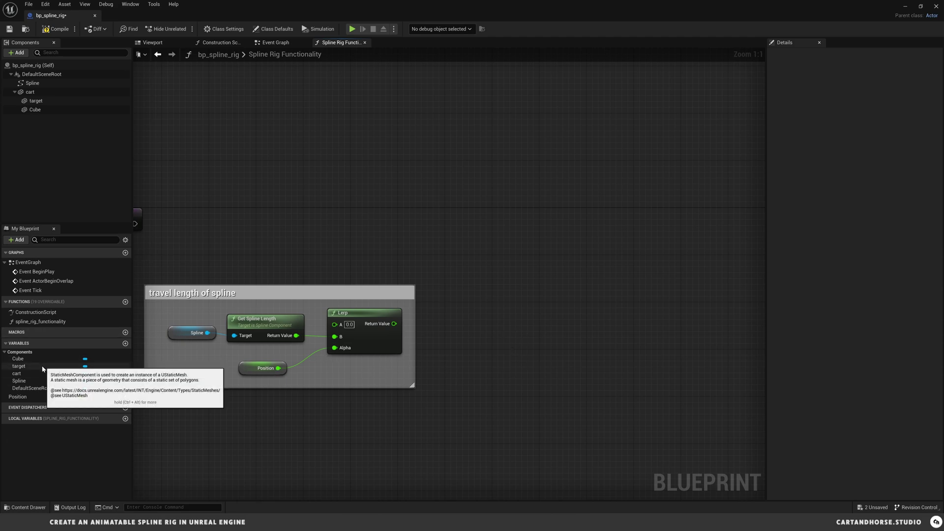
left_click_drag(32, 84, 493, 275)
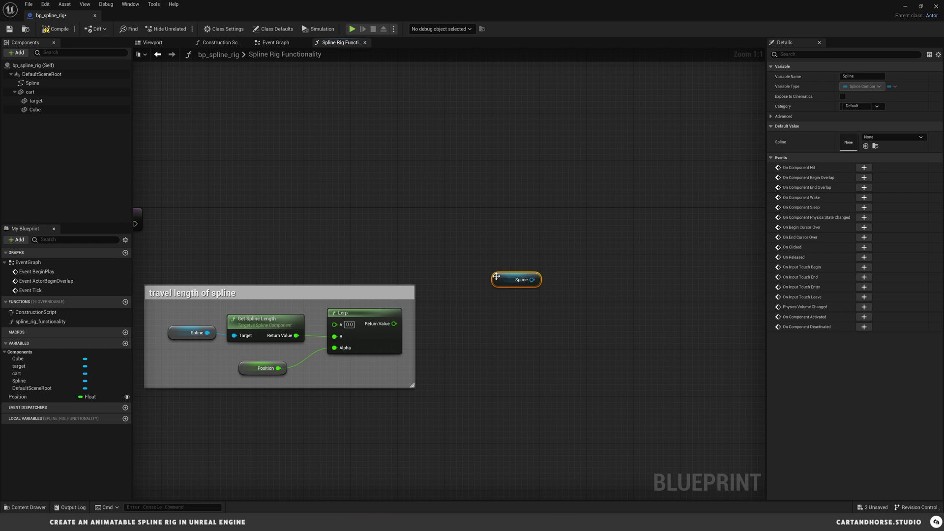
left_click_drag(501, 280, 465, 297)
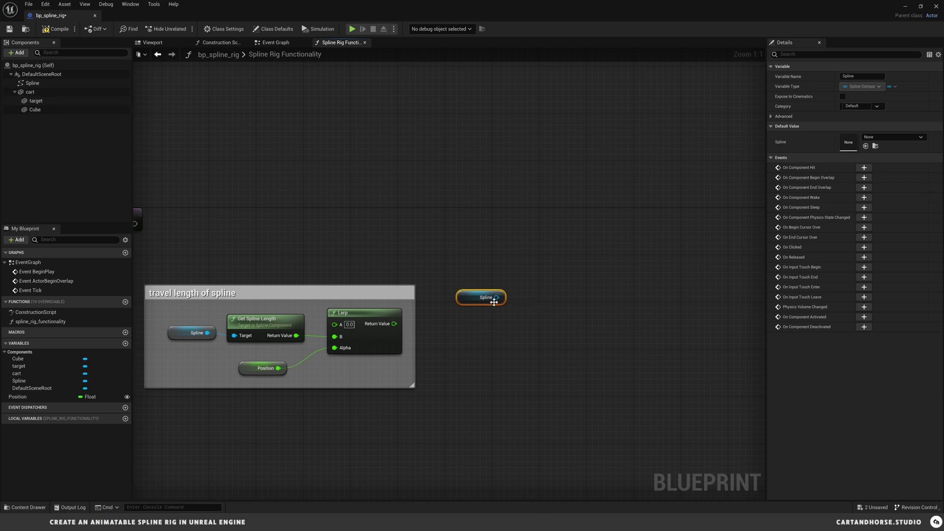
left_click_drag(497, 298, 574, 279)
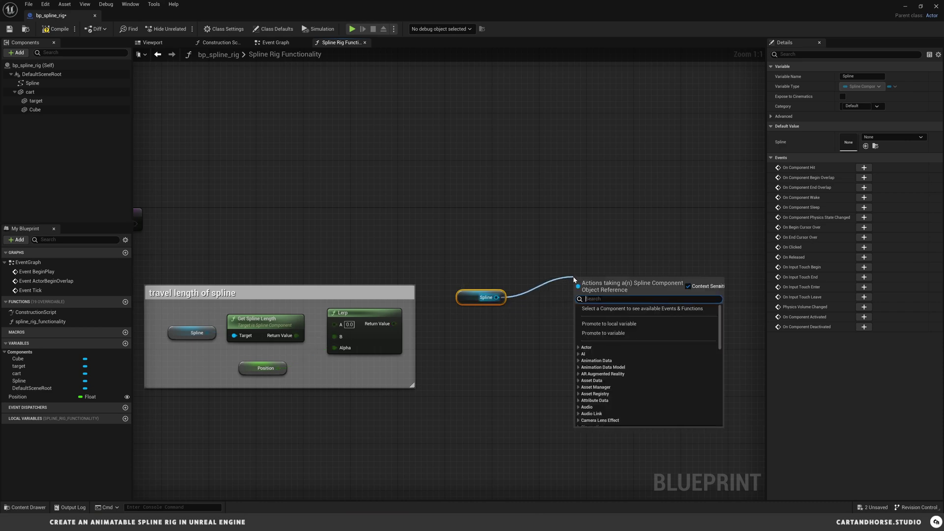
type("get lo")
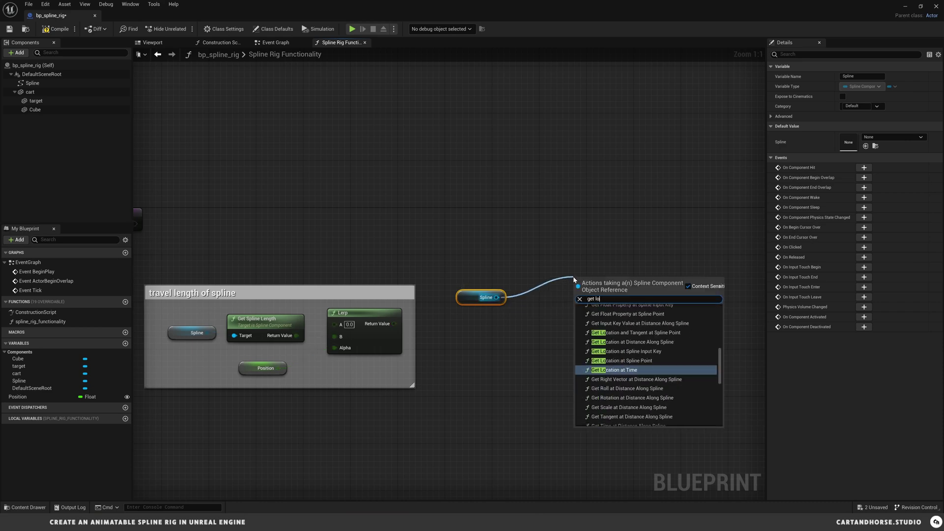
type("cation at di")
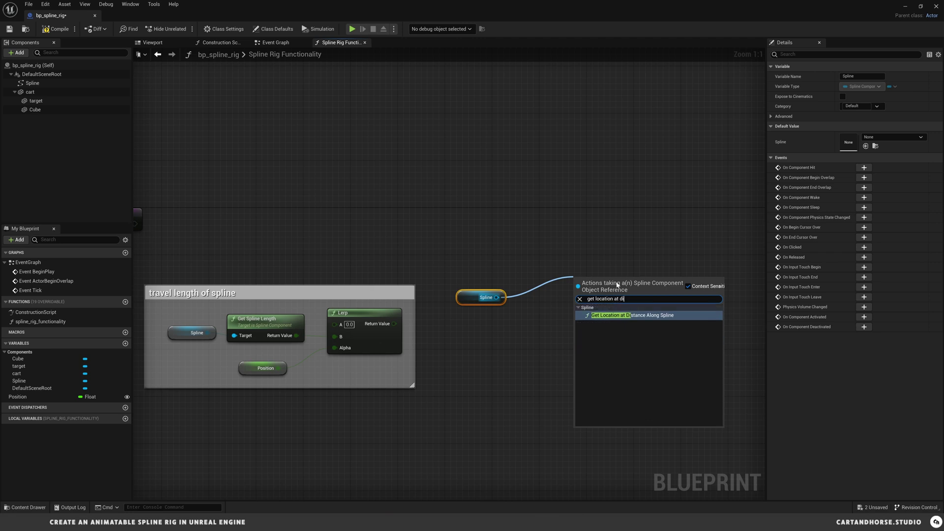
left_click(634, 315)
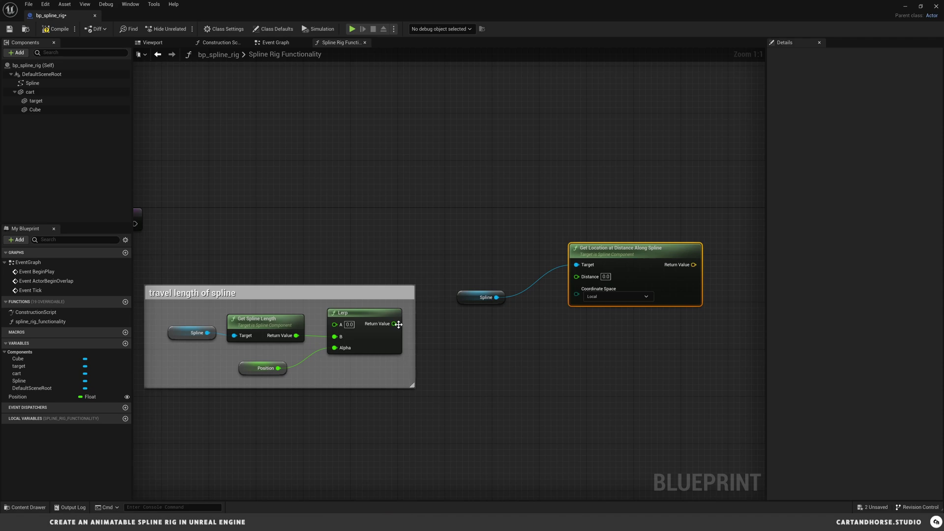
left_click_drag(394, 323, 581, 282)
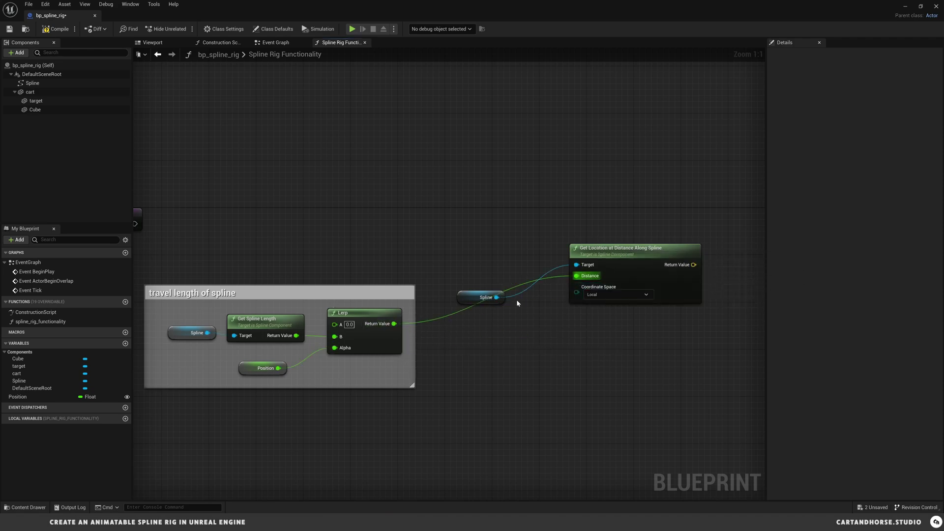
Add a Get Rotation at Distance Along Spline node from the same Spline, feed its Distance from the Lerp, and align it below the location node.
left_click_drag(496, 297, 566, 346)
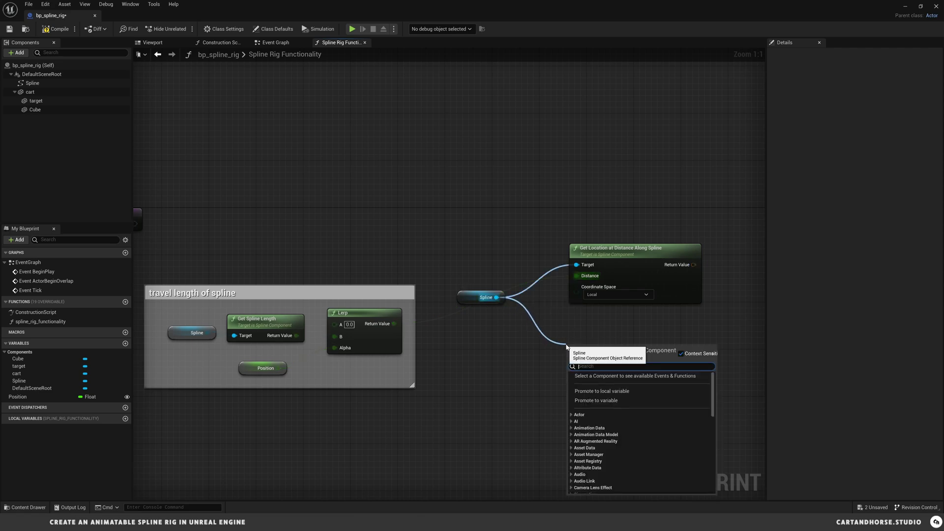
type("get rot")
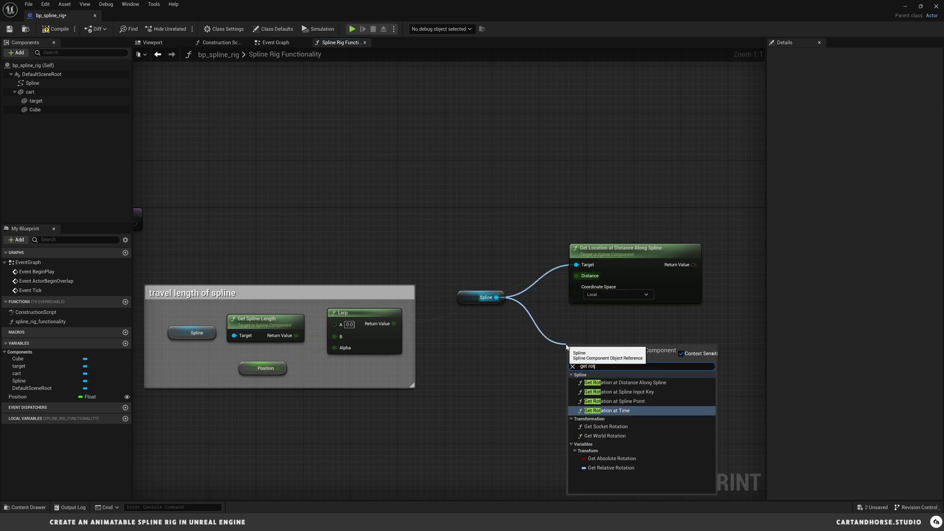
left_click(625, 383)
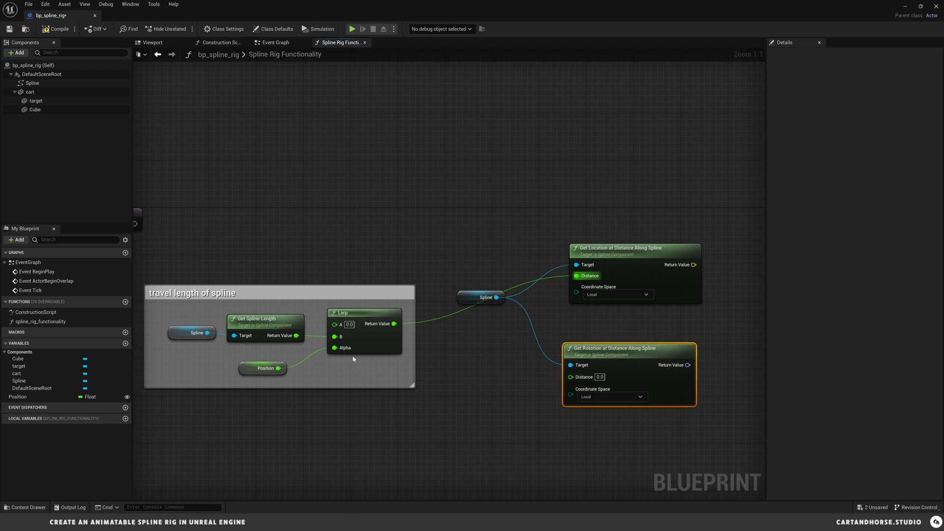
left_click_drag(394, 324, 570, 377)
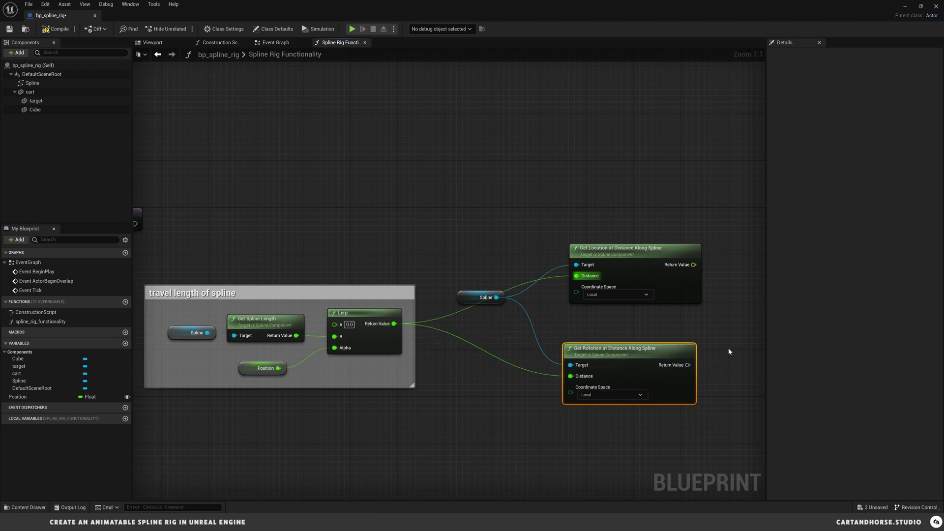
left_click_drag(629, 352, 635, 323)
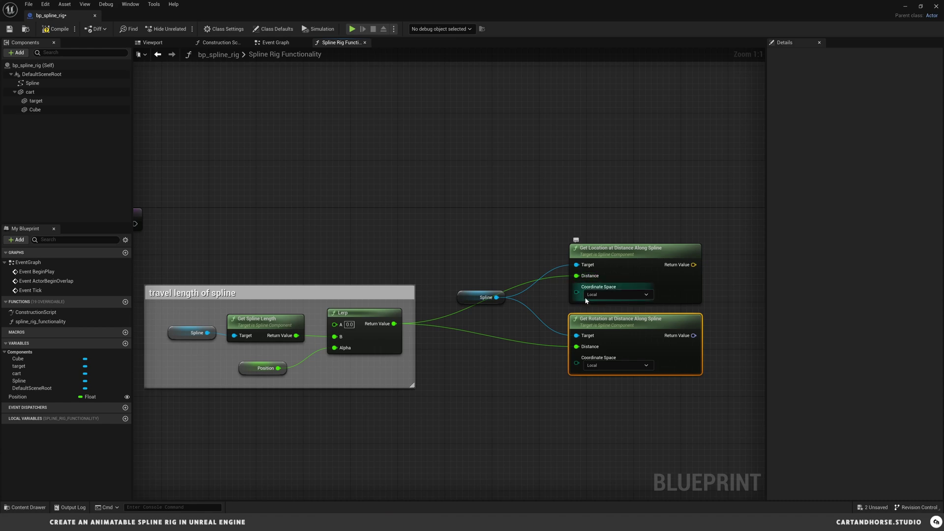
left_click(625, 388)
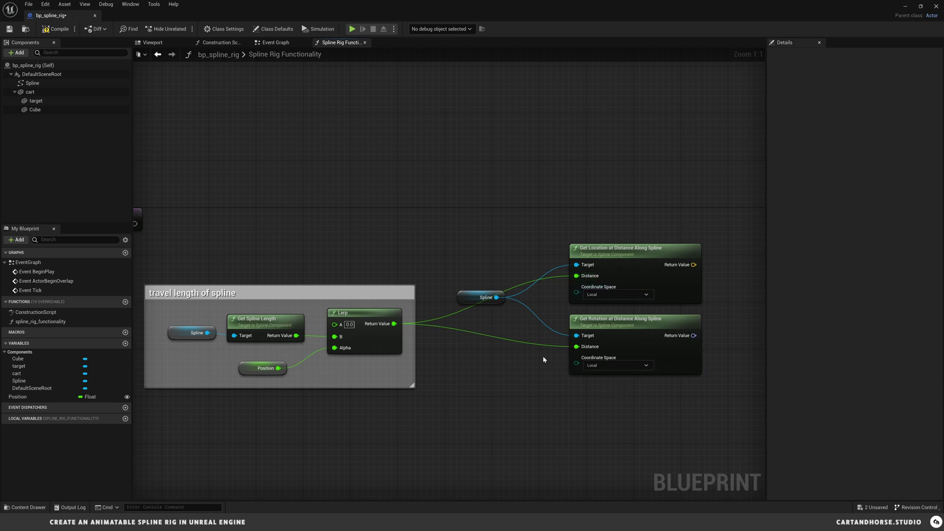
Set the coordinate space of the Get Location at Distance Along Spline node to World.
left_click(626, 296)
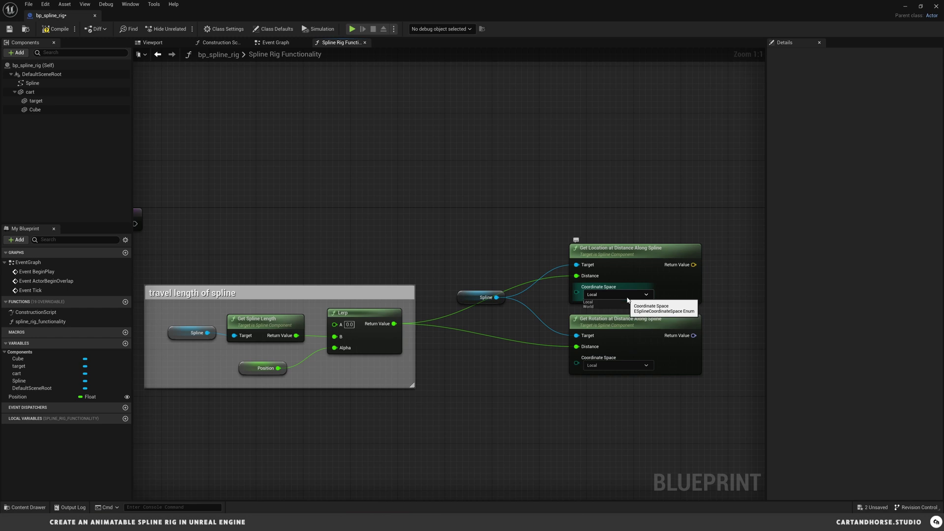
left_click(589, 307)
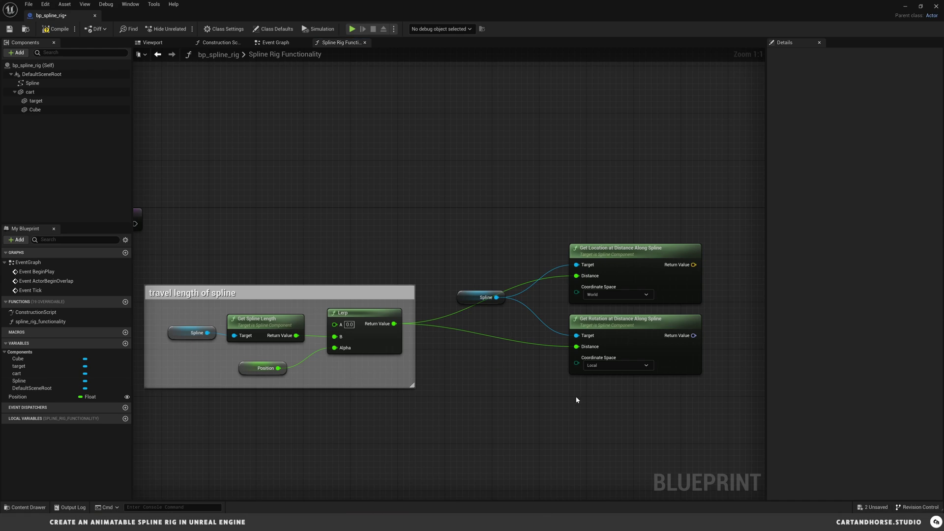
right_click_drag(619, 403, 438, 409)
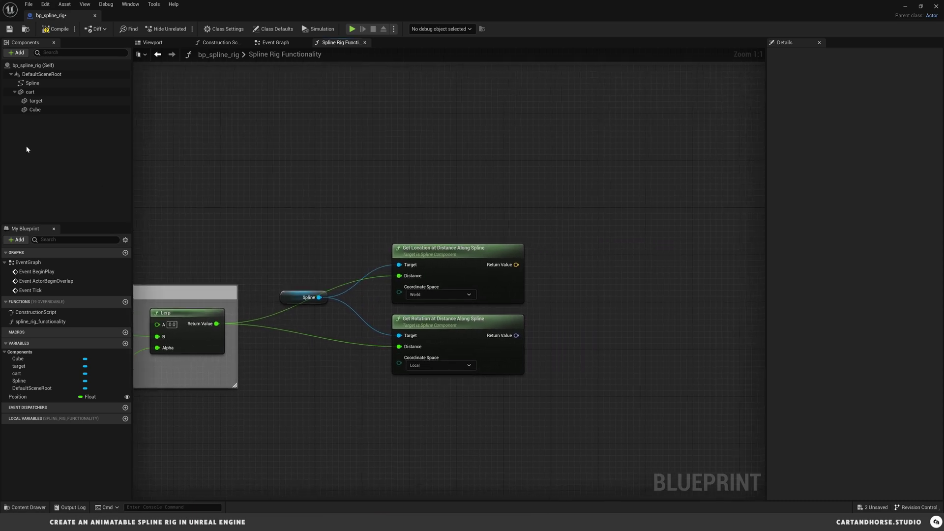
Add a cart reference with a Set World Location And Rotation node targeting it, and place that node slightly higher.
left_click_drag(30, 92, 585, 194)
right_click_drag(609, 217, 526, 223)
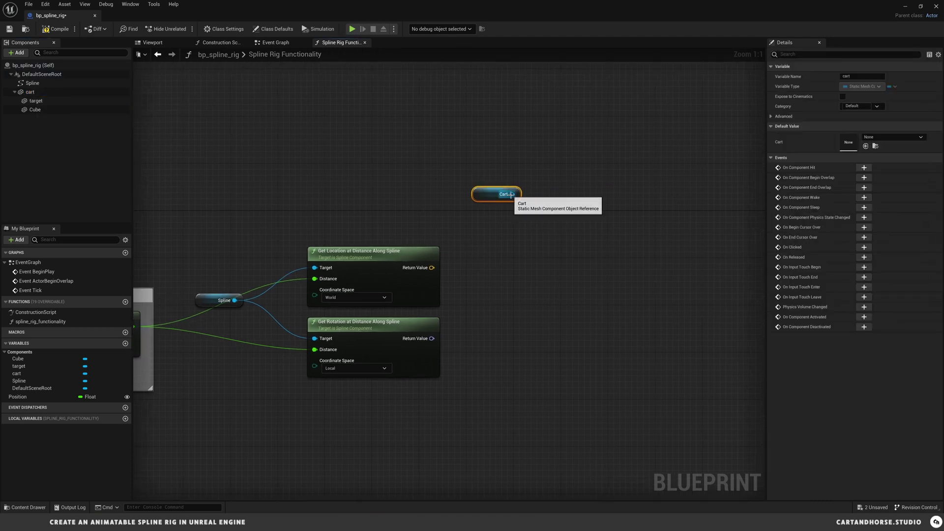
left_click_drag(512, 194, 591, 195)
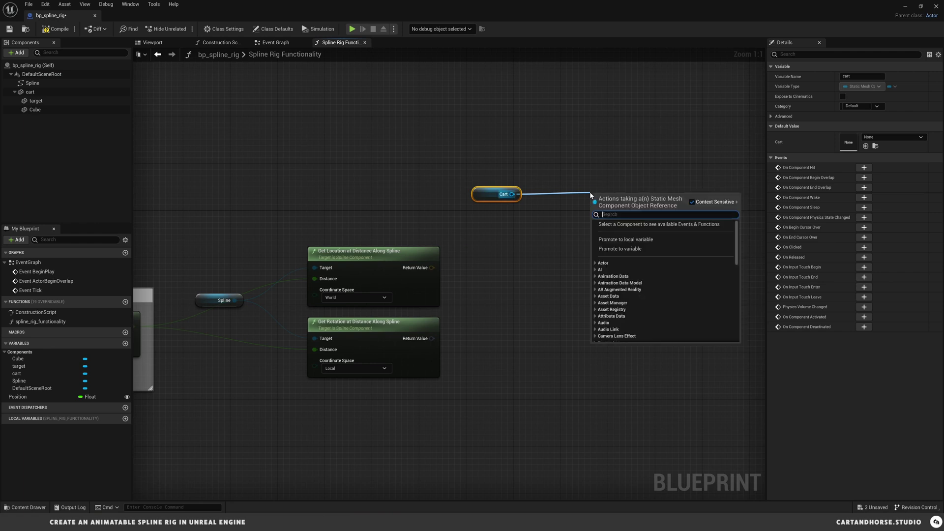
type("set world")
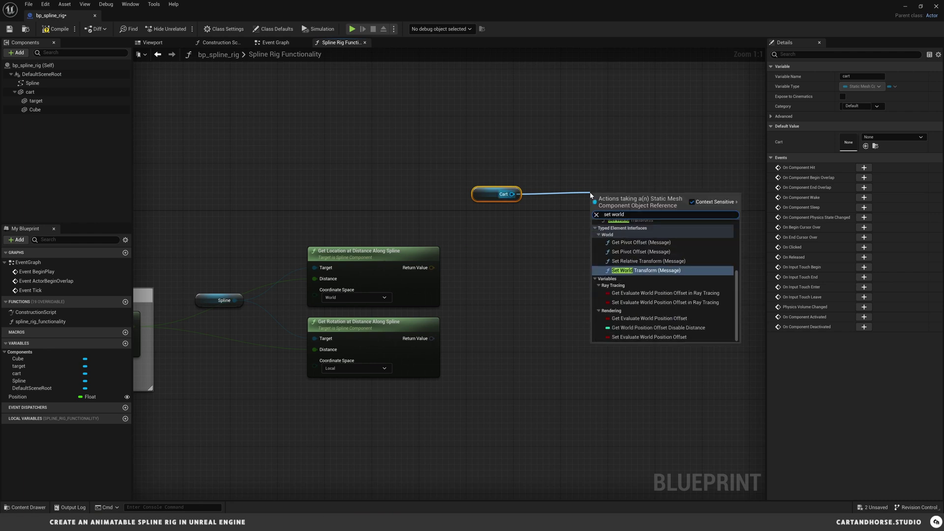
type(" location")
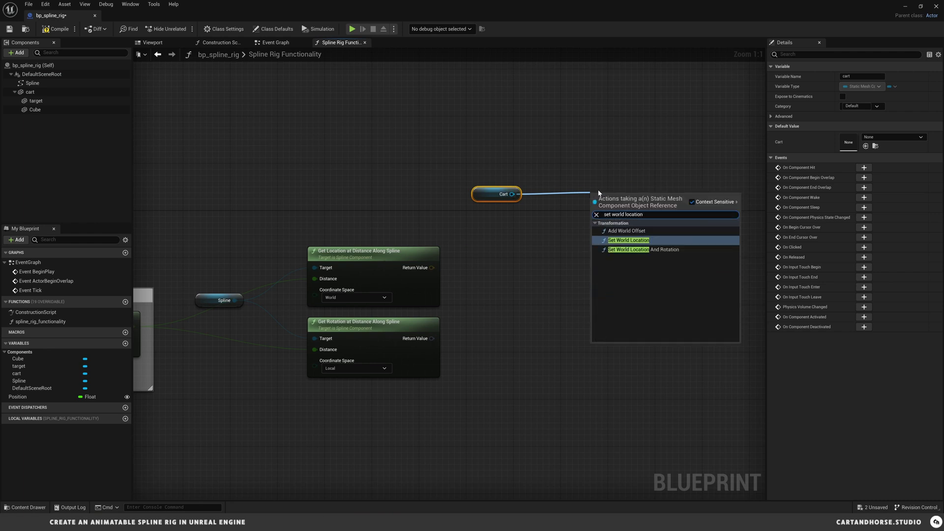
left_click(658, 250)
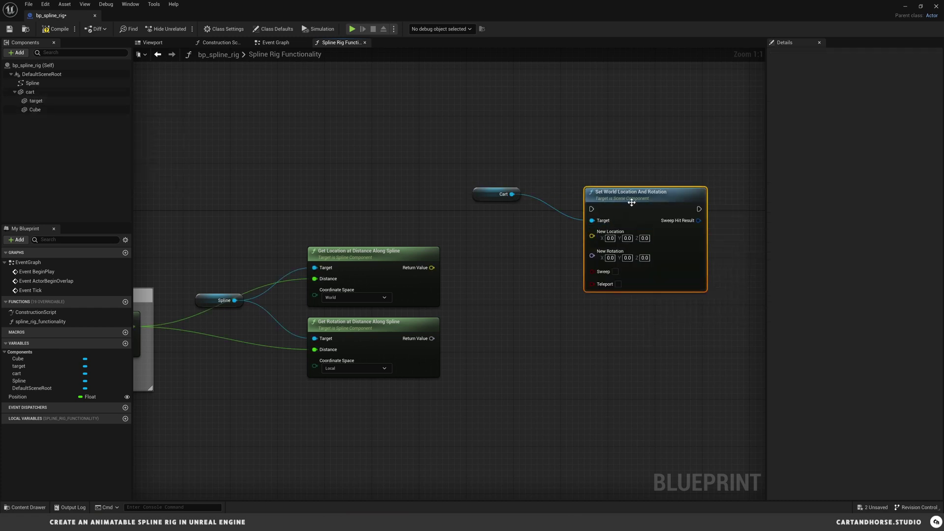
left_click_drag(632, 202, 632, 184)
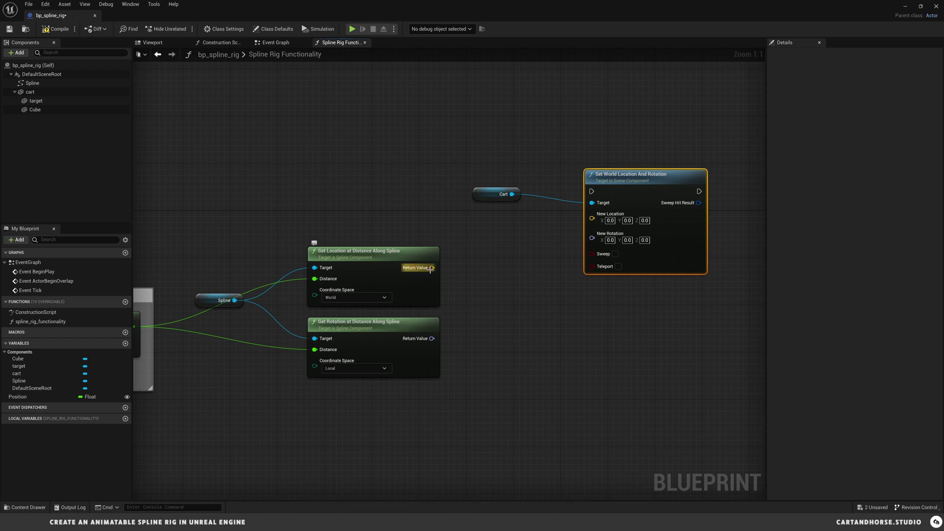
Feed the spline location and rotation into Set World Location And Rotation, and connect its execution input to the function entry node.
left_click_drag(432, 268, 595, 224)
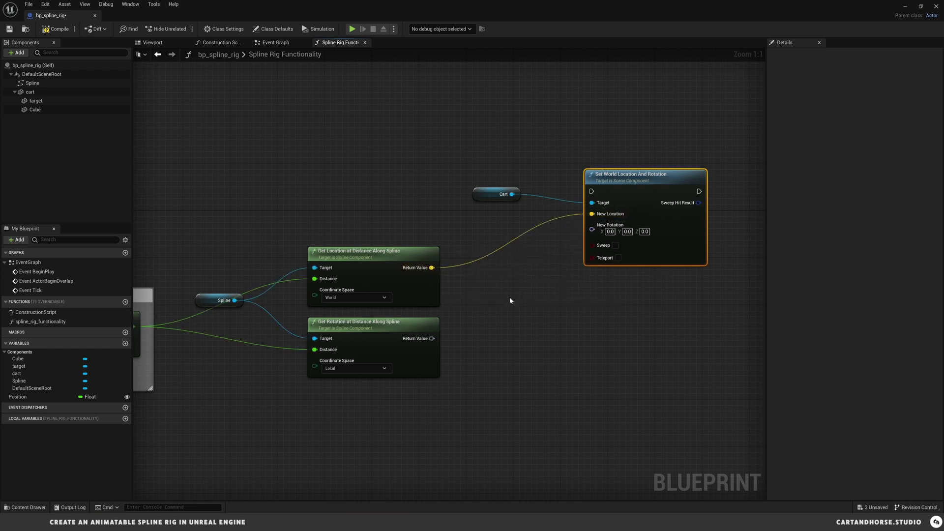
left_click_drag(432, 338, 597, 233)
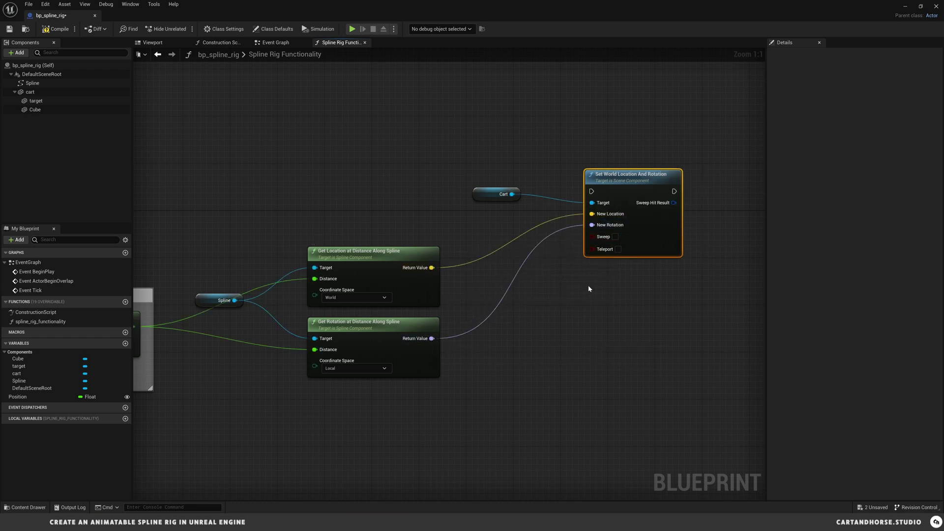
scroll(241, 246, "down", 2)
mouse_move(327, 247)
right_mouse_down()
mouse_move(366, 265)
mouse_move(317, 249)
mouse_move(332, 254)
right_mouse_up()
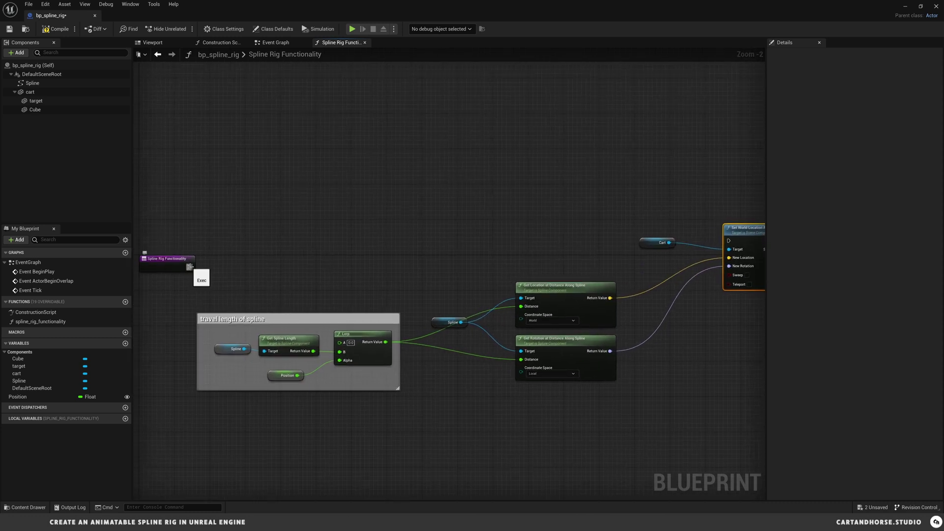
left_click_drag(190, 267, 729, 242)
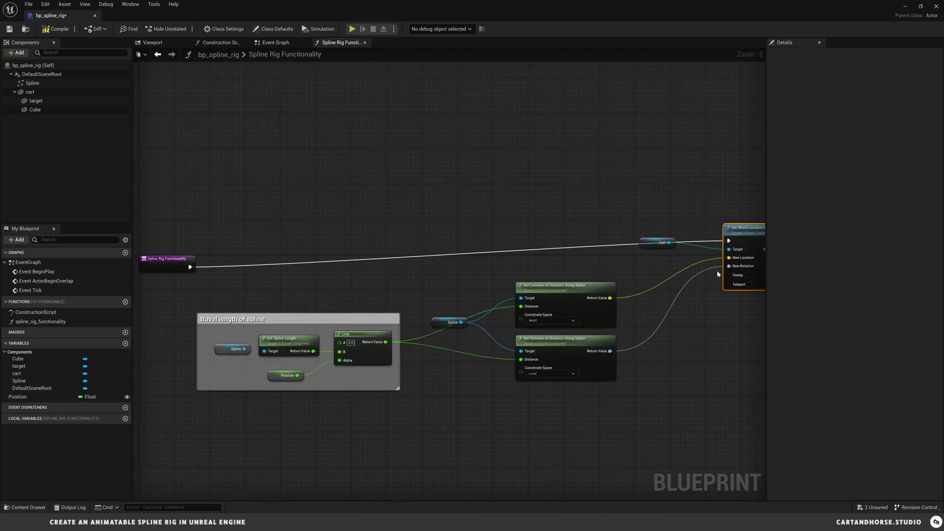
Move the Cart and Set World Location And Rotation nodes closer, and enclose them with the spline sampling nodes in a comment titled "c4d tangential".
right_click_drag(727, 337, 355, 307)
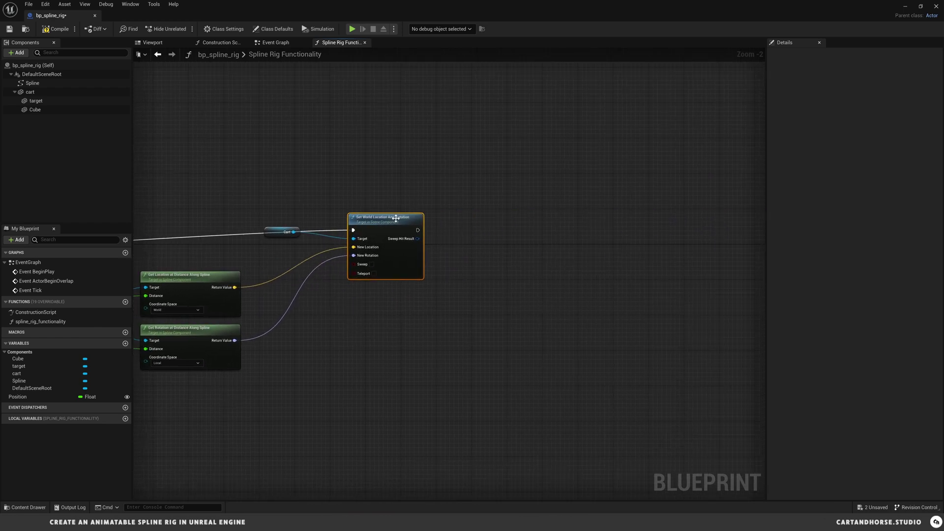
right_click_drag(297, 375, 479, 338)
scroll(417, 361, "down", 2)
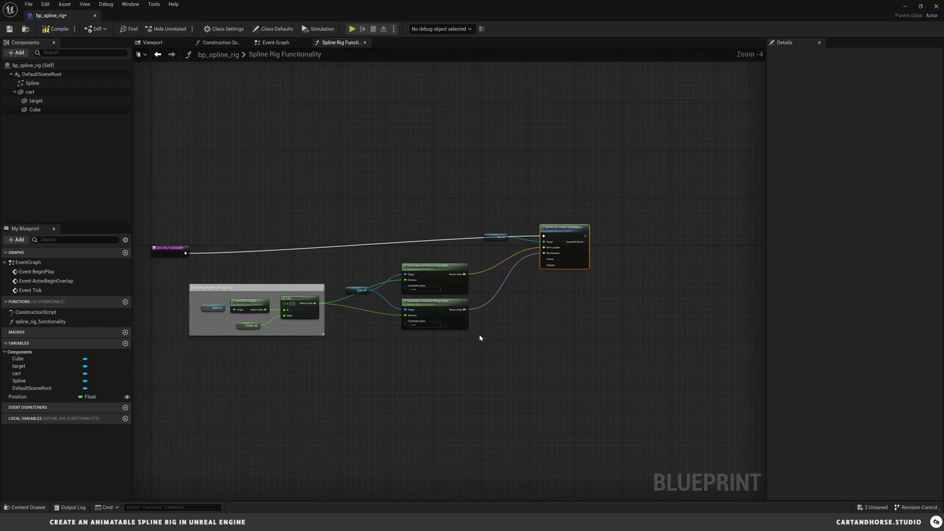
left_click(497, 237, "ctrl")
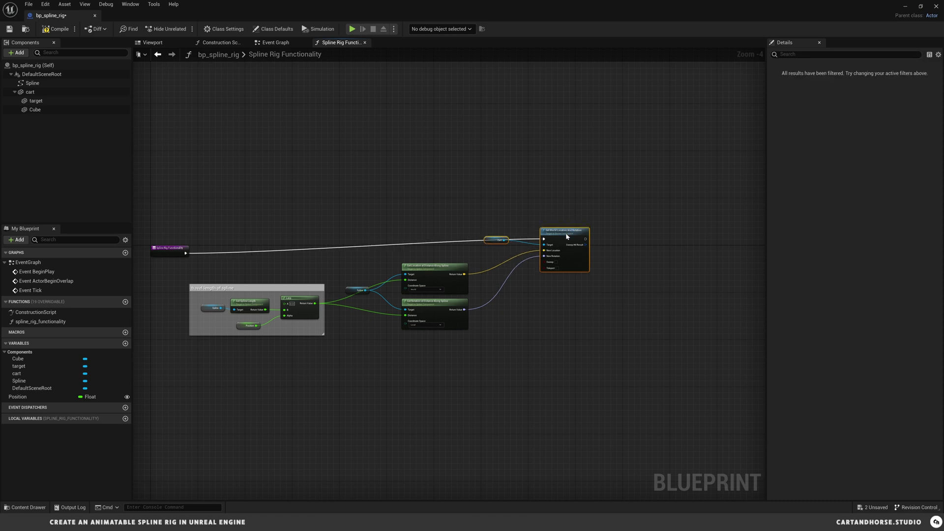
left_click_drag(497, 237, 480, 275)
left_click_drag(565, 244, 367, 340)
key("c")
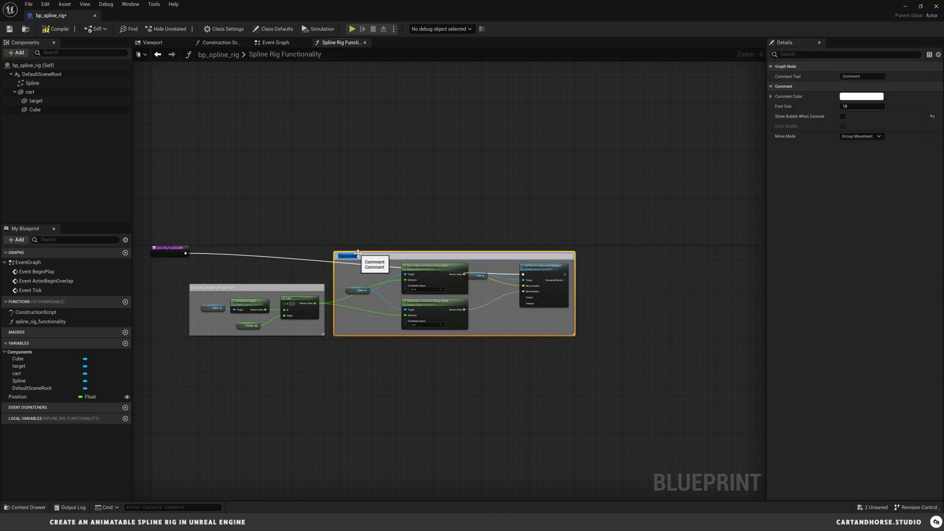
type("c4d tangential")
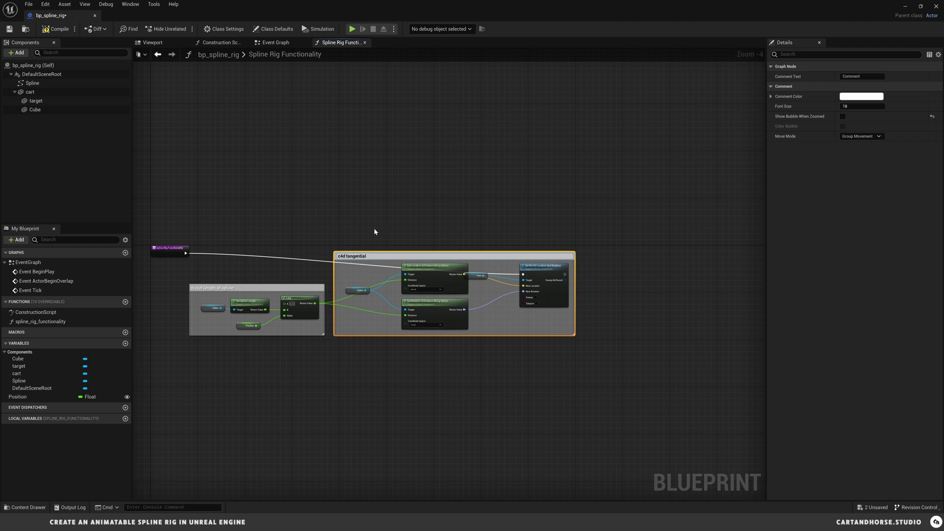
left_click(378, 243)
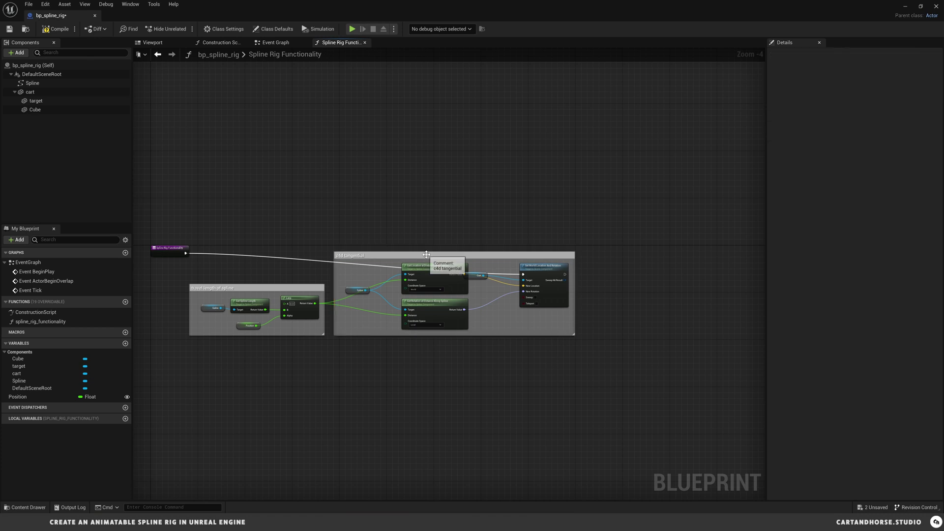
Move the "c4d tangential" comment group farther from the travel length group, and compile and save the blueprint.
left_click_drag(426, 257, 482, 253)
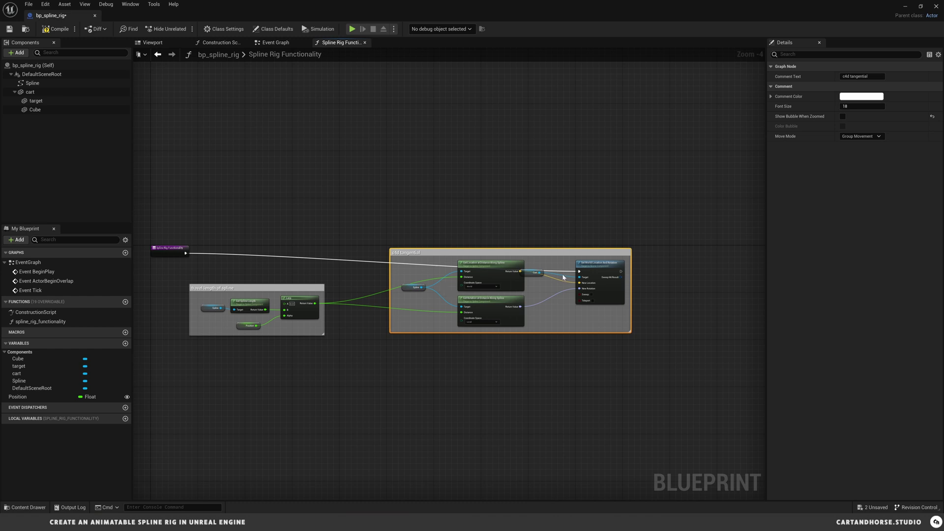
right_click_drag(564, 278, 512, 270)
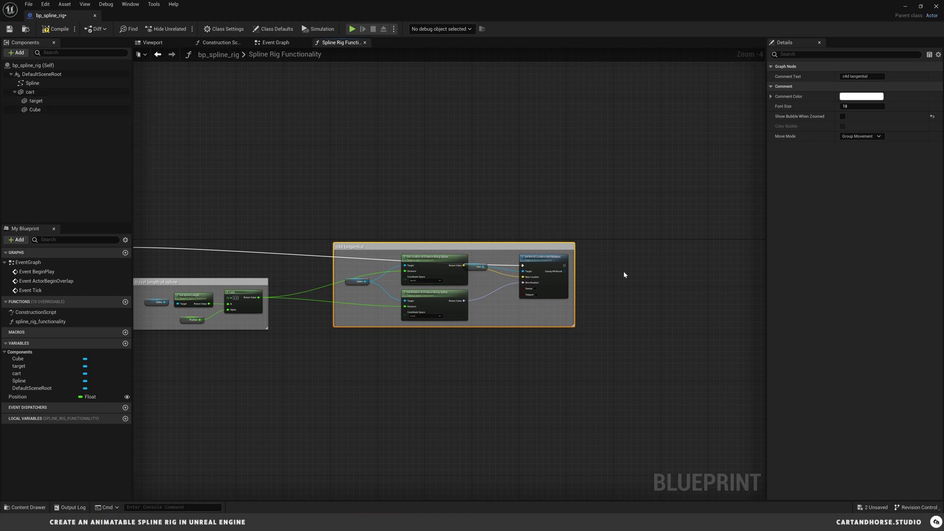
right_click_drag(480, 315, 401, 308)
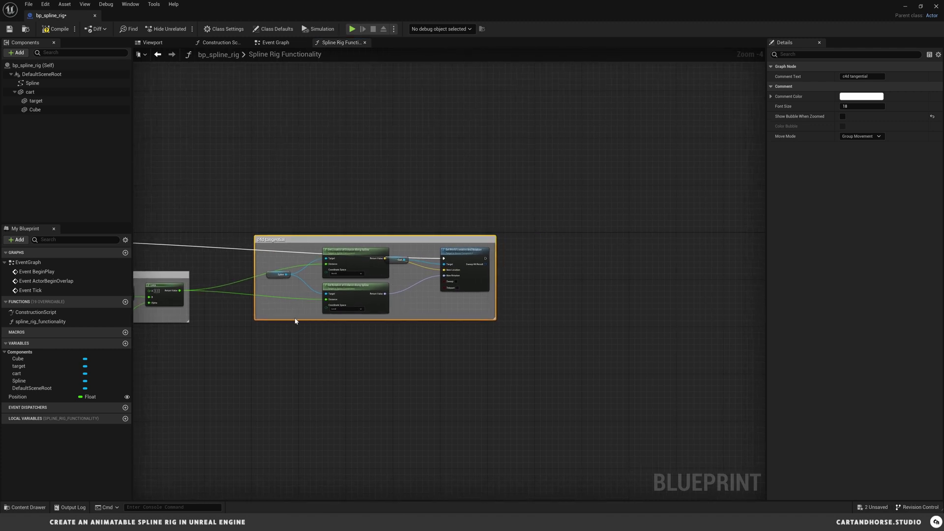
left_click(55, 28)
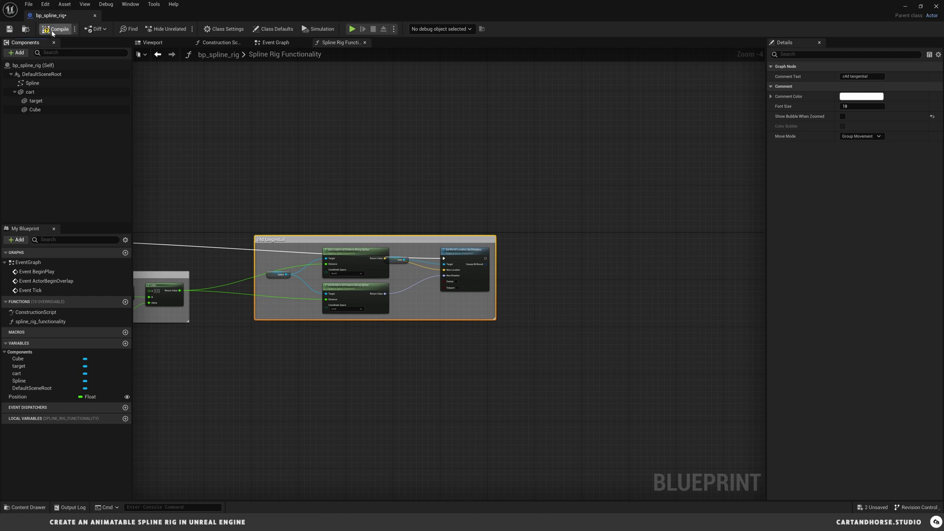
left_click(9, 29)
Switch to the level editor and place bp_spline_rig in the level on the ground plane.
left_click(905, 7)
left_click_drag(137, 92, 394, 223)
mouse_move(463, 222)
right_mouse_down()
mouse_move(435, 222)
mouse_move(464, 223)
right_mouse_up()
right_click_drag(373, 281, 359, 249)
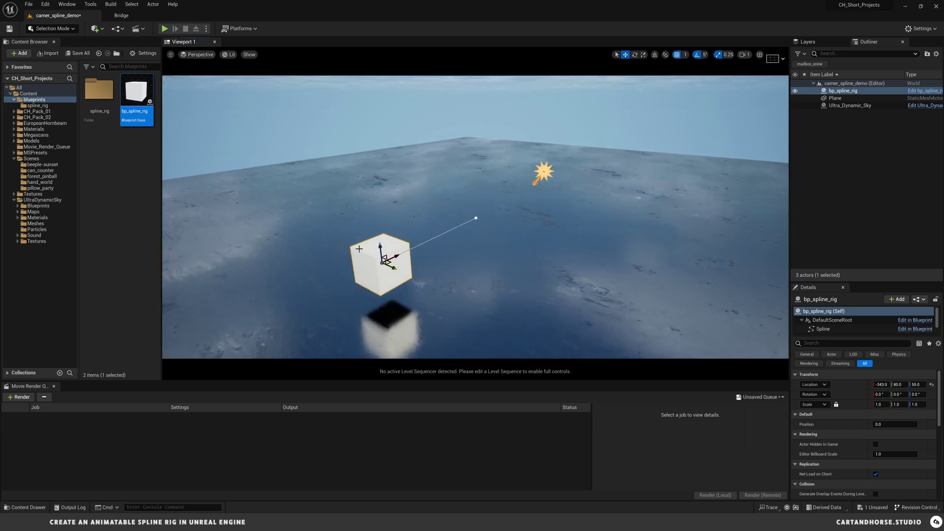
Reposition the placed rig's spline end point and extend the spline with additional points into a winding curve across the plane.
left_click(476, 218)
left_click(475, 218)
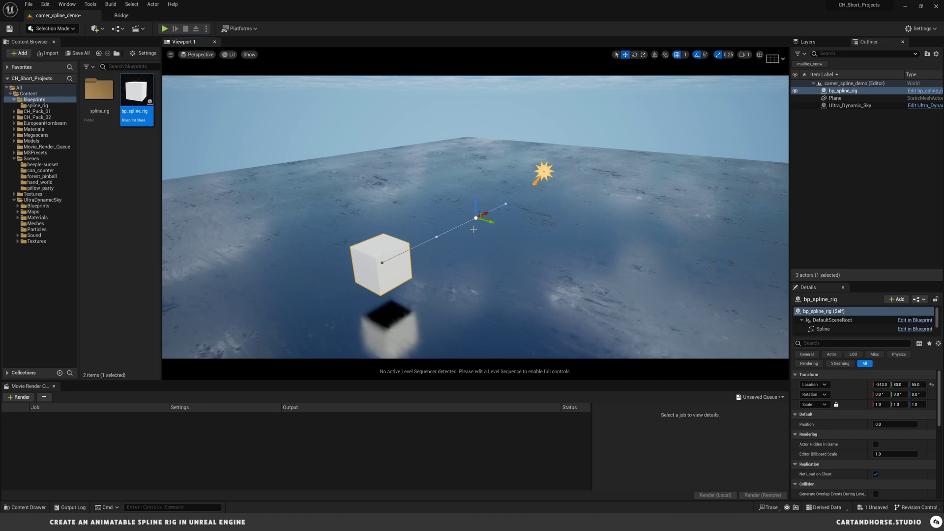
left_click_drag(477, 218, 473, 197)
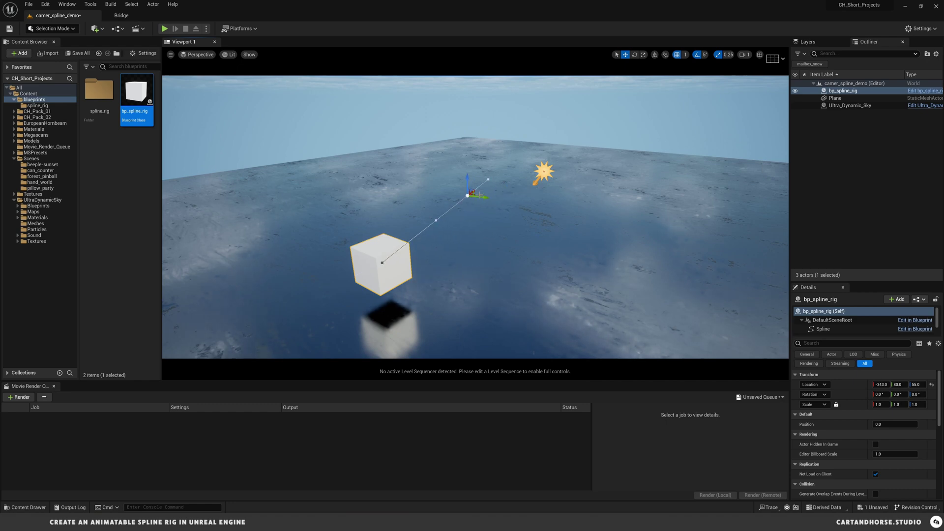
right_click_drag(429, 235, 394, 301)
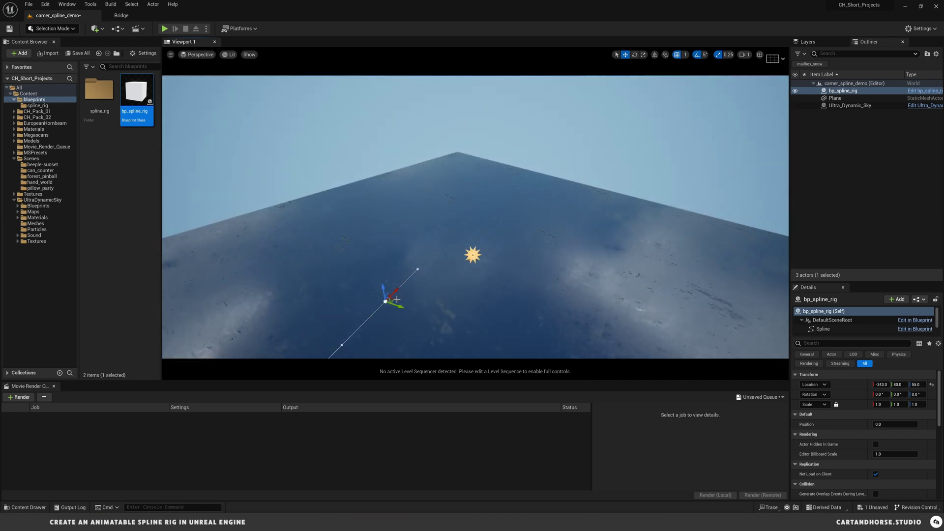
left_click_drag(393, 301, 528, 225)
right_click_drag(527, 225, 505, 224)
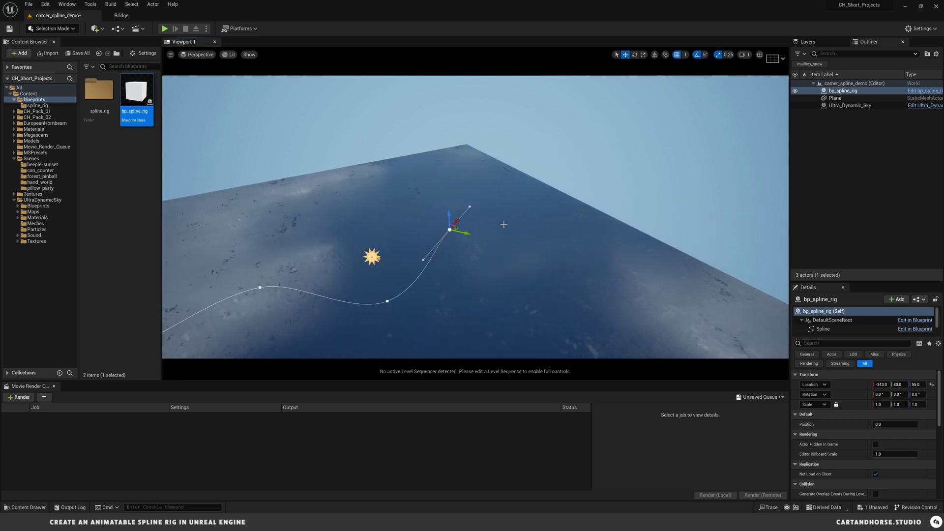
left_click_drag(451, 228, 561, 201, "alt")
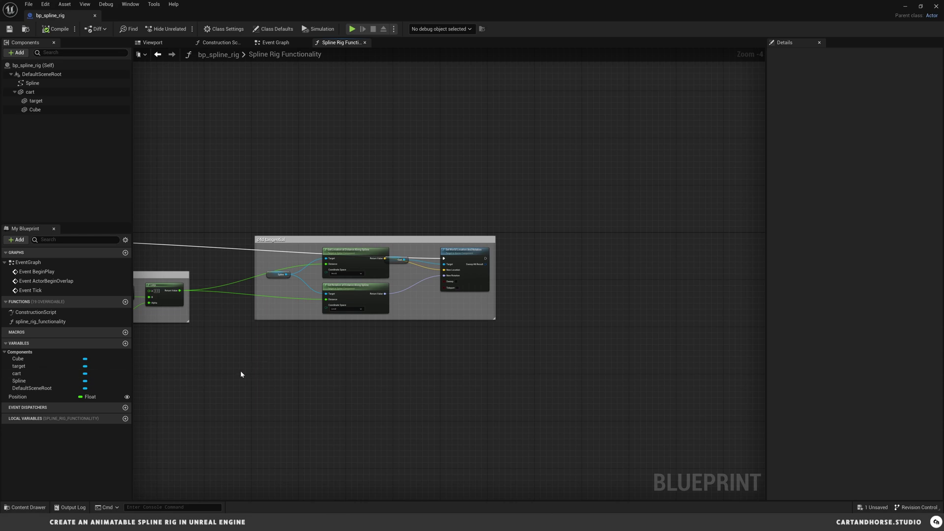
left_click(156, 291)
type("0.1")
key("Return")
Add an instance-editable variable named "attach actor" to the bp_spline_rig blueprint.
left_click(125, 343)
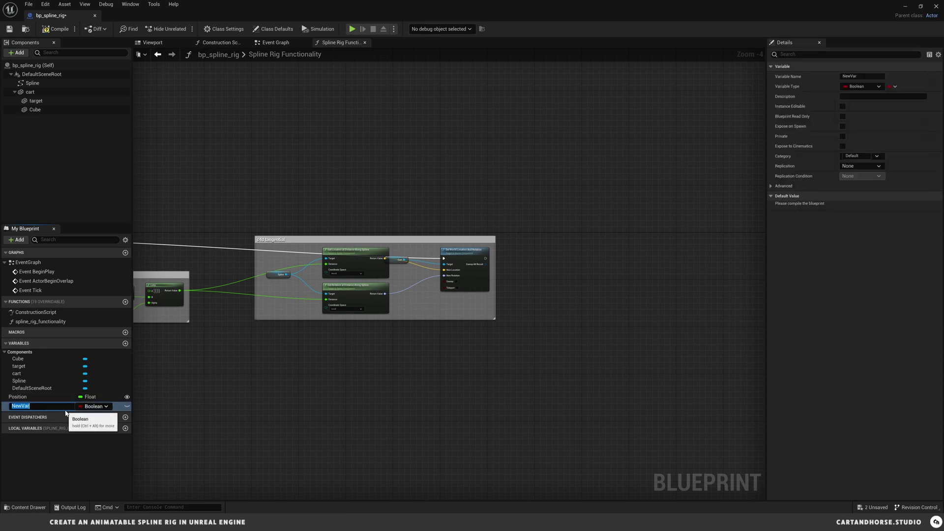
type("attach actor")
key("Return")
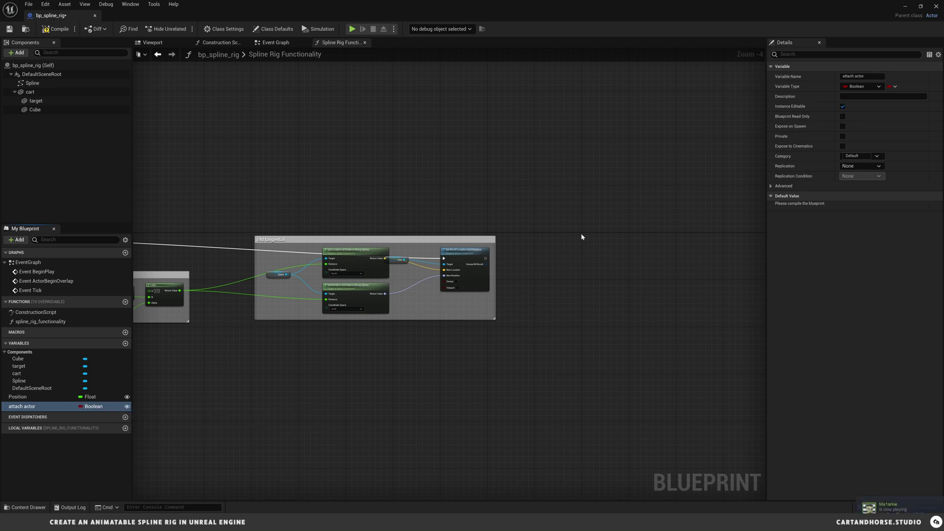
Change the type of the "attach actor" variable from Boolean to an Actor object reference.
left_click(879, 87)
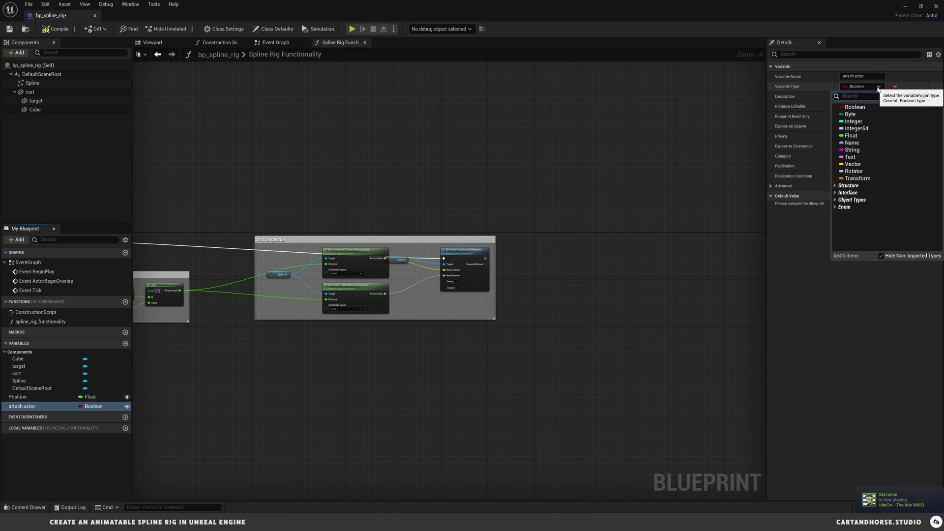
type("acto")
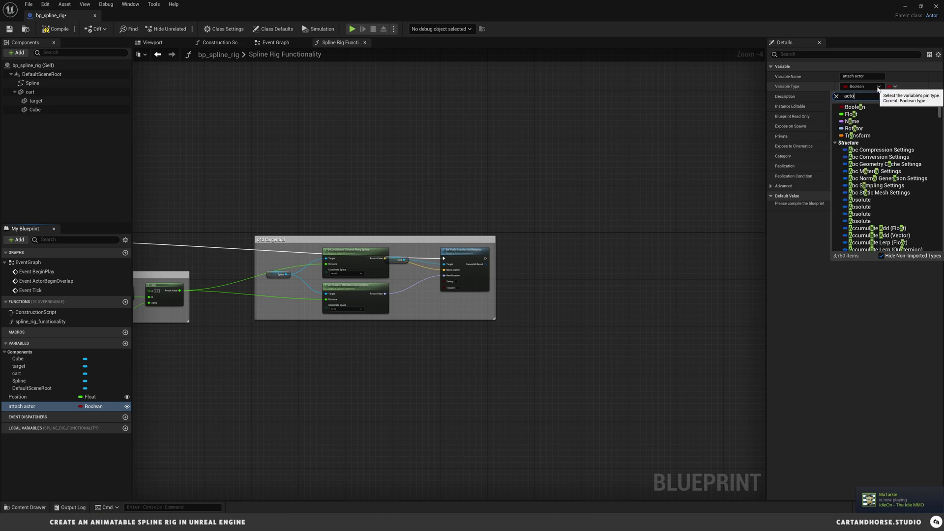
type("r")
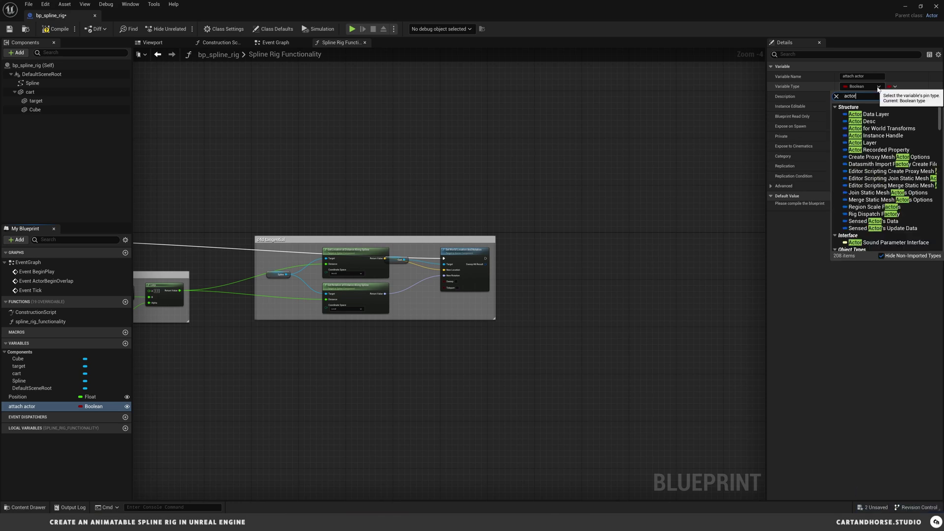
scroll(881, 212, "down", 3)
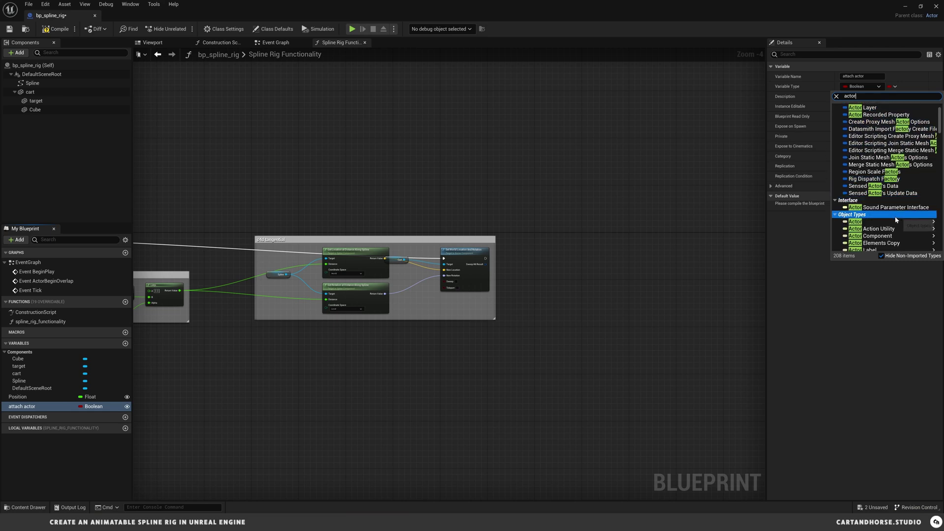
mouse_move(876, 227)
mouse_move(868, 198)
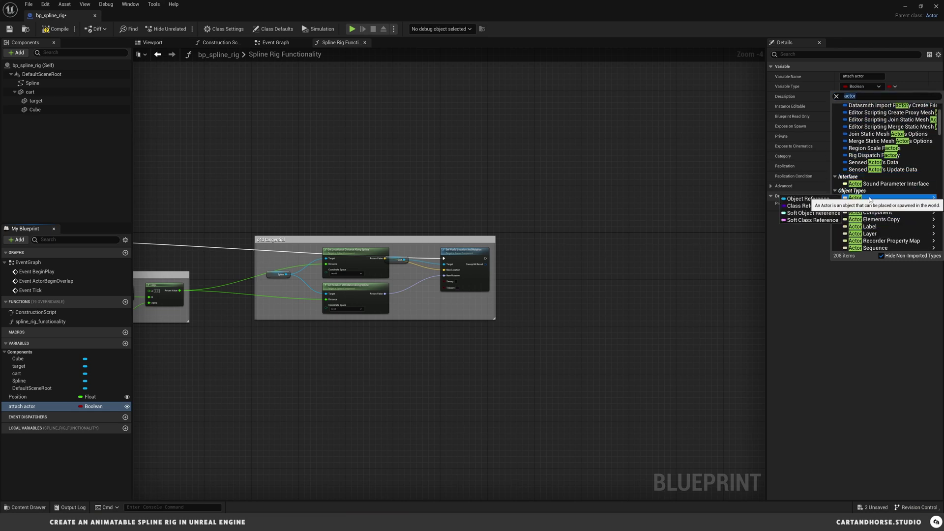
left_click(809, 199)
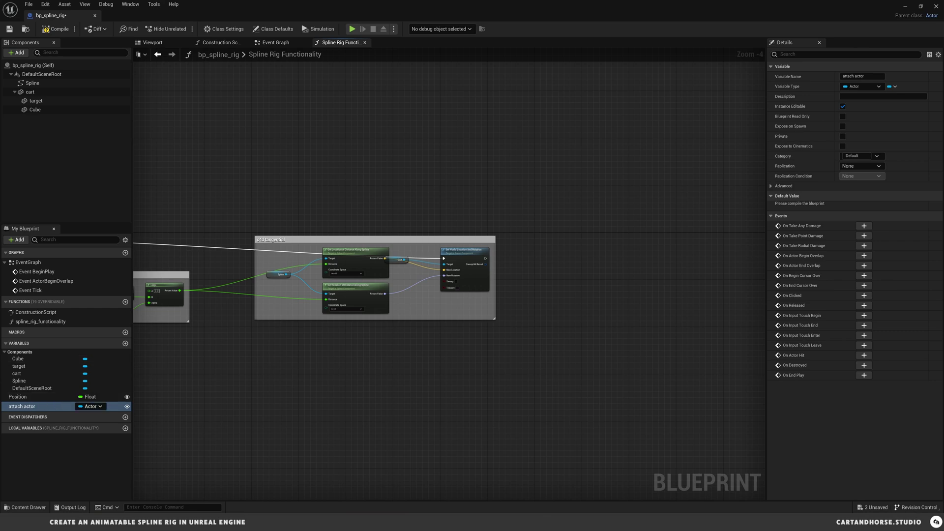
Add a validated get of "attach actor" to the graph and connect it after the Set World Location And Rotation node.
right_click_drag(272, 352, 253, 351)
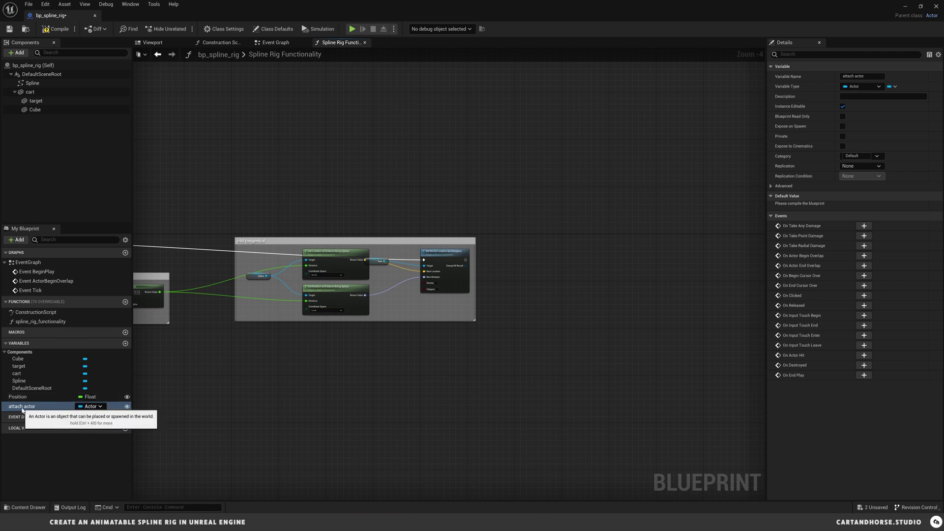
left_click(5, 352)
left_click(43, 436)
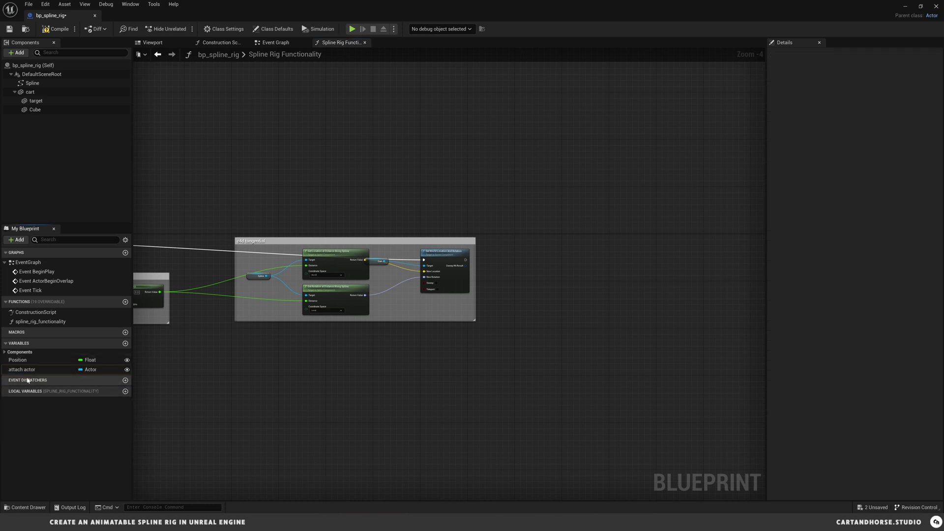
left_click_drag(21, 372, 564, 249)
left_click(587, 261)
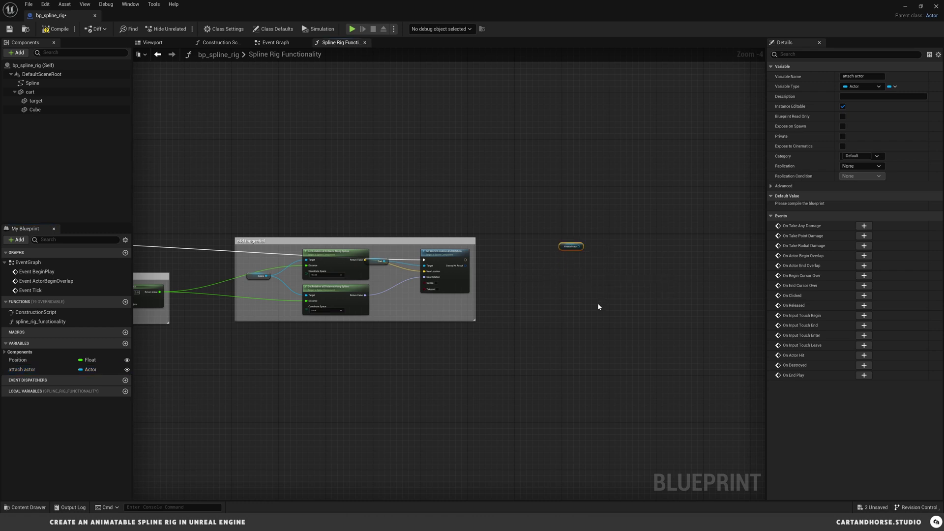
right_click(572, 247)
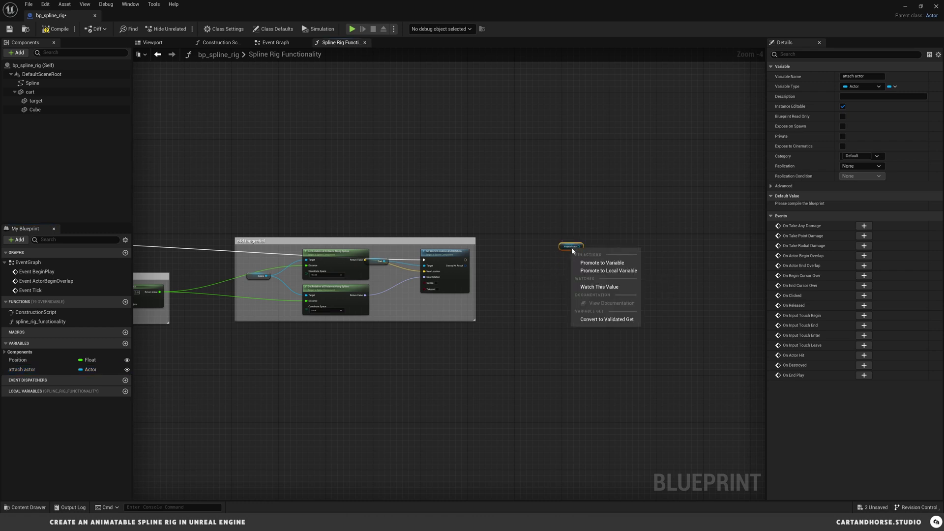
left_click(607, 320)
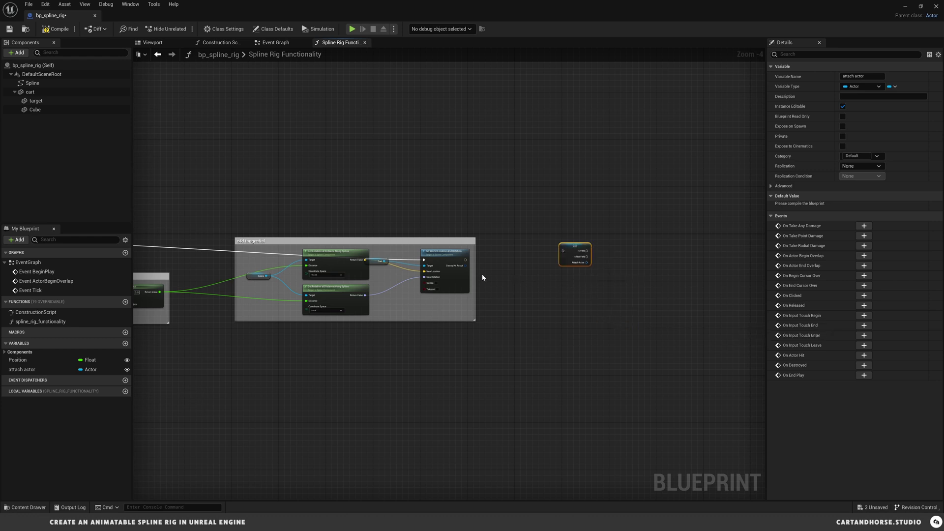
left_click_drag(466, 259, 566, 253)
Add an Attach Actor To Component node connected to the Is Valid output of the attach actor getter.
right_click_drag(645, 276, 489, 265)
scroll(471, 258, "up", 2)
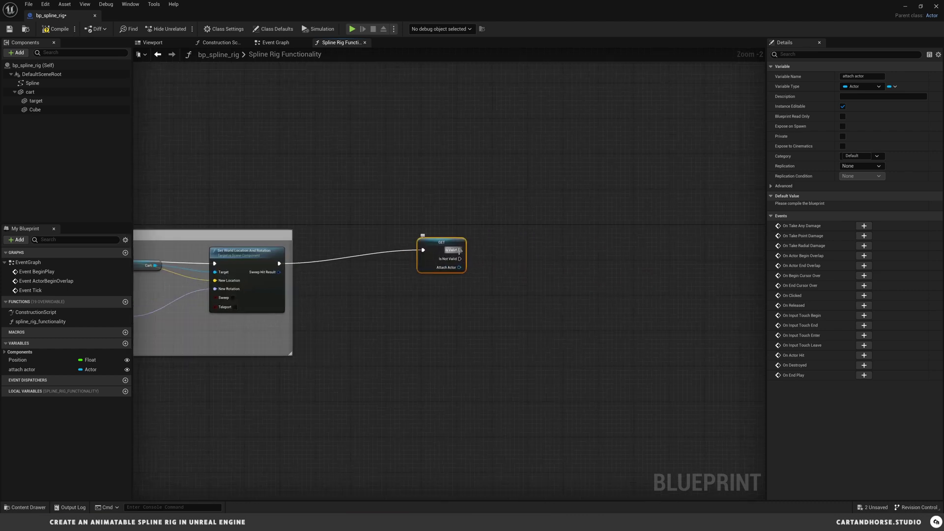
left_click_drag(461, 250, 553, 247)
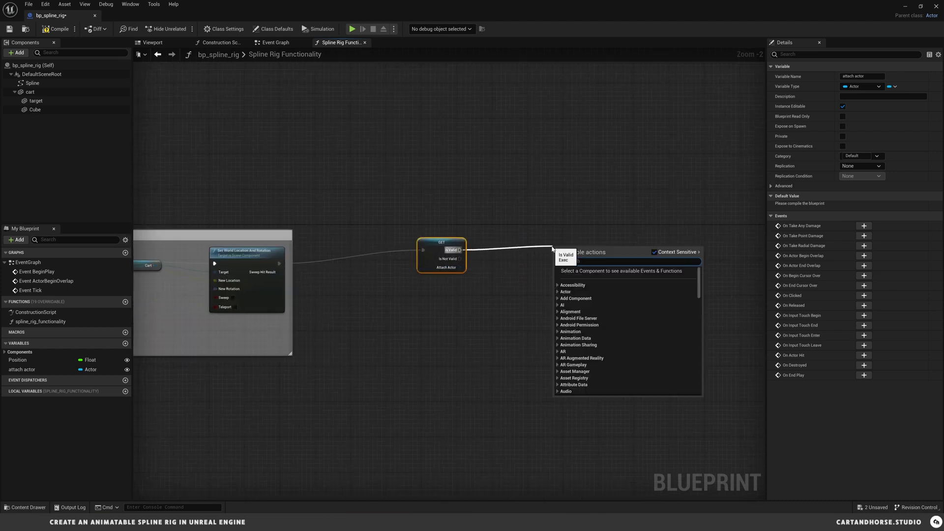
type("attach actor to co")
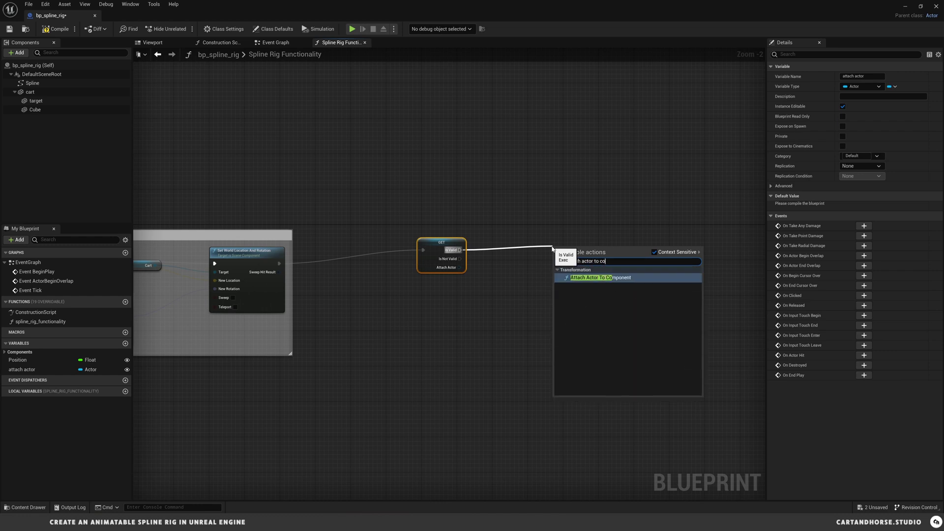
type("mp")
key("Return")
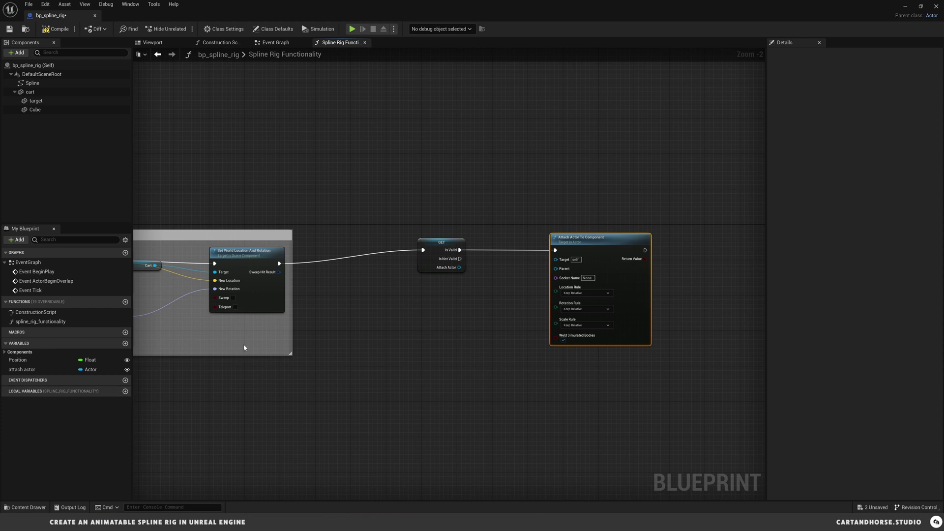
Wire attach actor into Target and cart into Parent of the attach node, with location and rotation rules set to Snap to Target.
left_click_drag(460, 267, 555, 259)
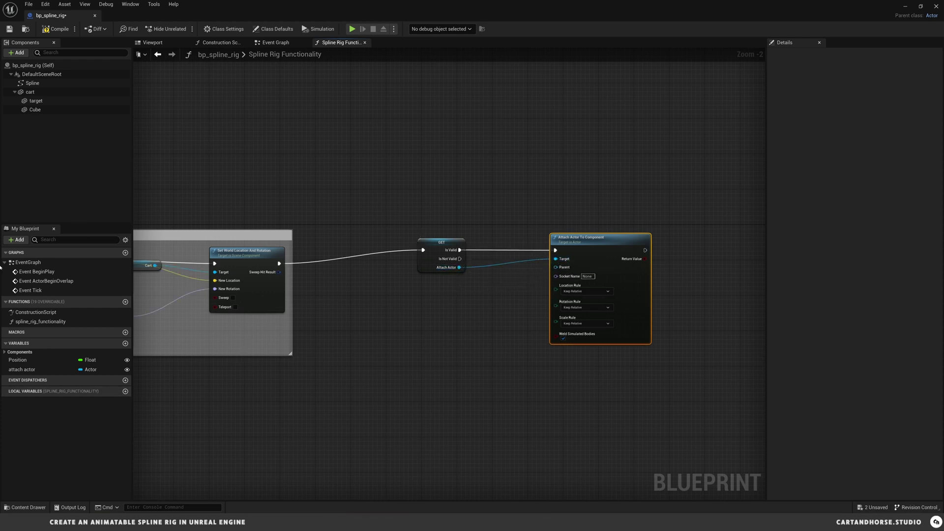
left_click_drag(30, 92, 559, 270)
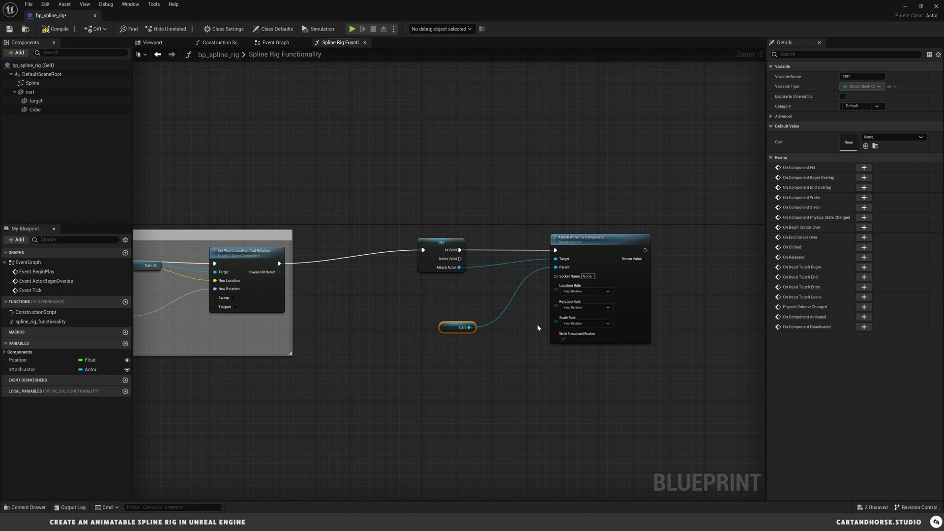
left_click(608, 307)
left_click(578, 328)
Tidy the attachment nodes closer together and group them in a comment titled "attach external actor from level".
left_click_drag(436, 240, 489, 236)
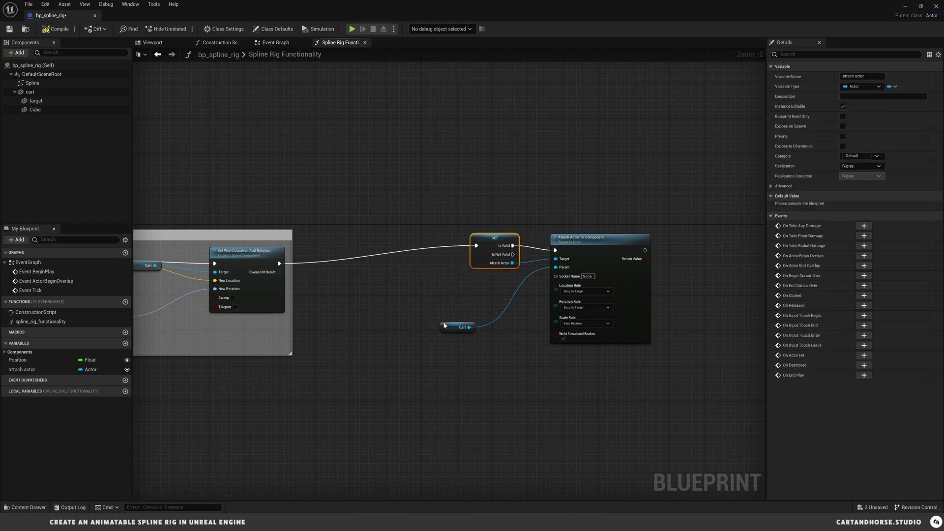
left_click_drag(448, 332, 475, 315)
left_click_drag(637, 381, 506, 238)
type("c")
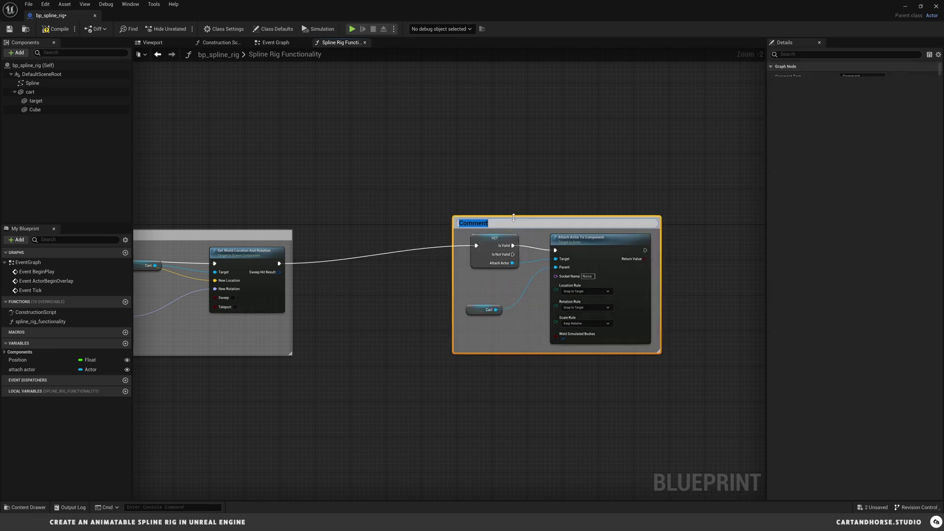
type("attach external actor from level")
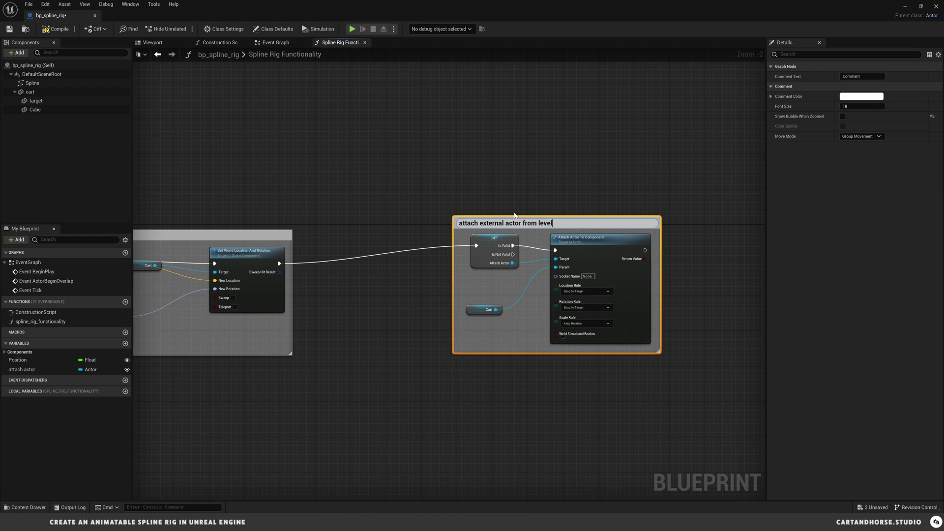
key("Return")
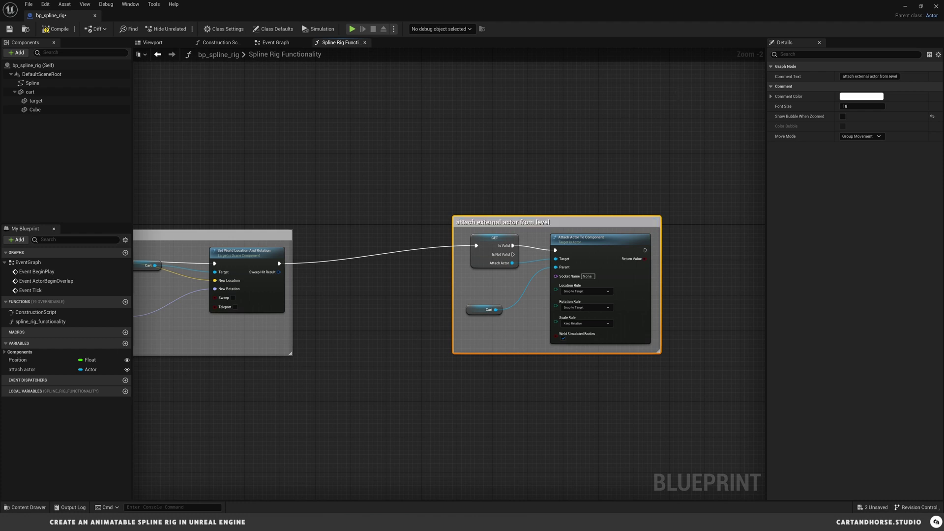
Review the complete spline rig functionality graph, and compile and save the blueprint.
scroll(419, 341, "down", 3)
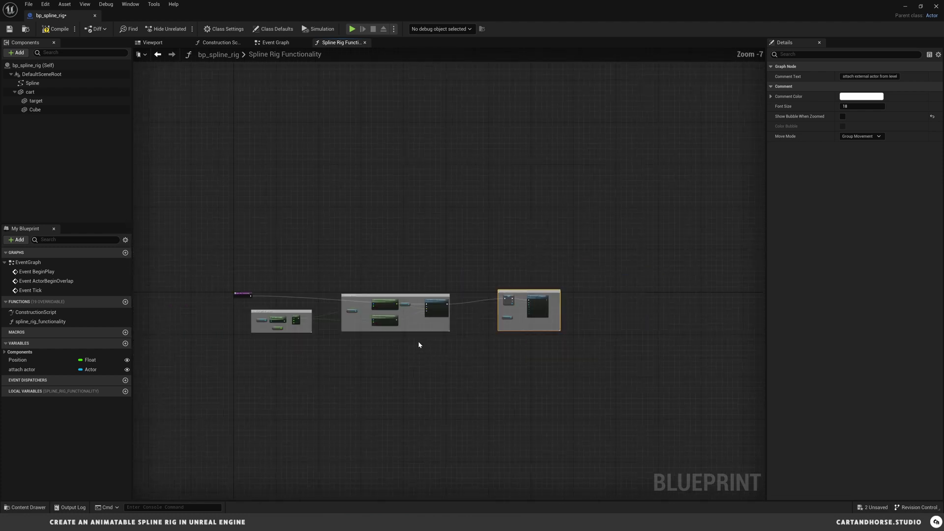
right_click_drag(420, 341, 491, 312)
scroll(407, 312, "up", 2)
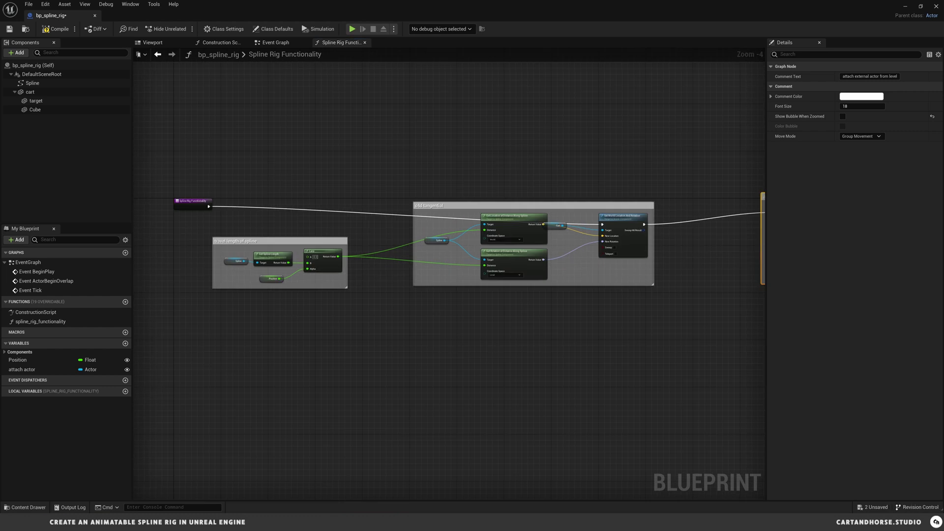
right_click_drag(306, 268, 280, 315)
right_click_drag(304, 268, 215, 276)
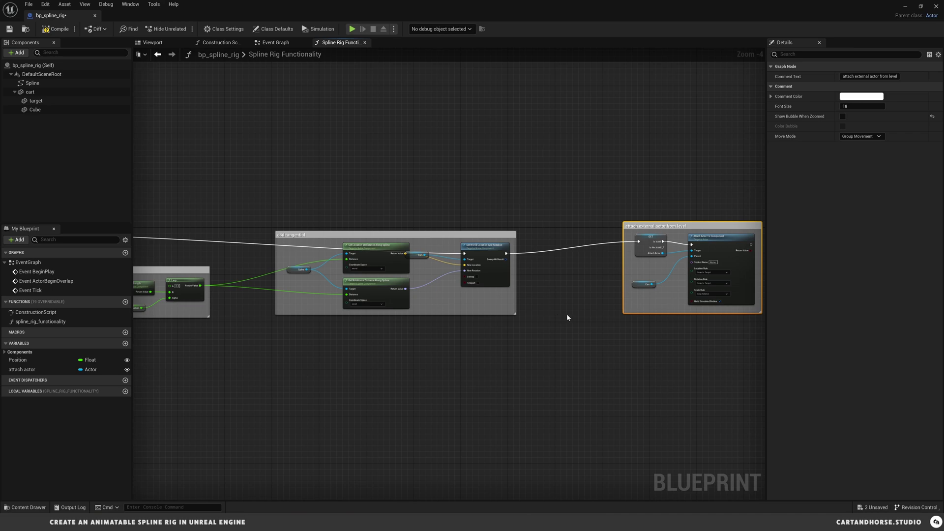
right_click_drag(567, 315, 482, 298)
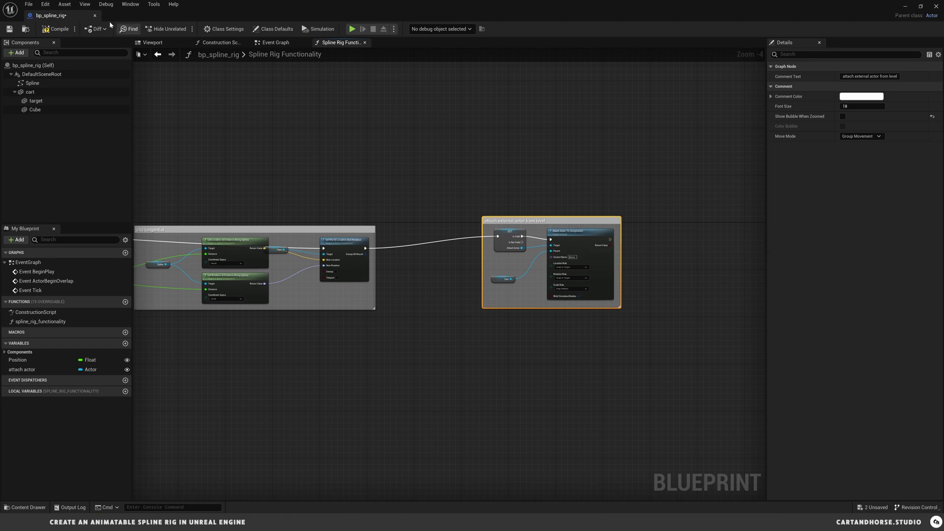
left_click(55, 29)
left_click(9, 29)
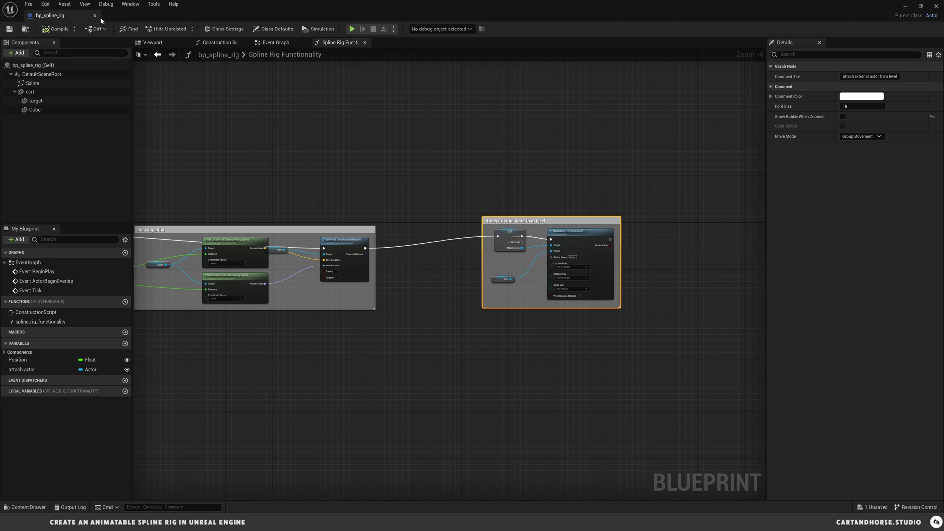
Switch to the level editor, try a Position value of 0.586667 on the placed rig, and undo the change.
left_click(905, 7)
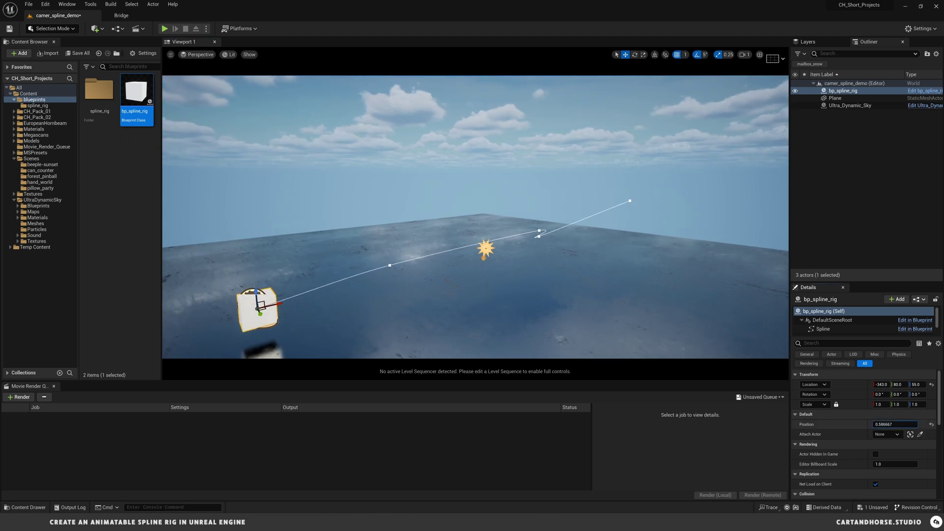
key("ctrl+z")
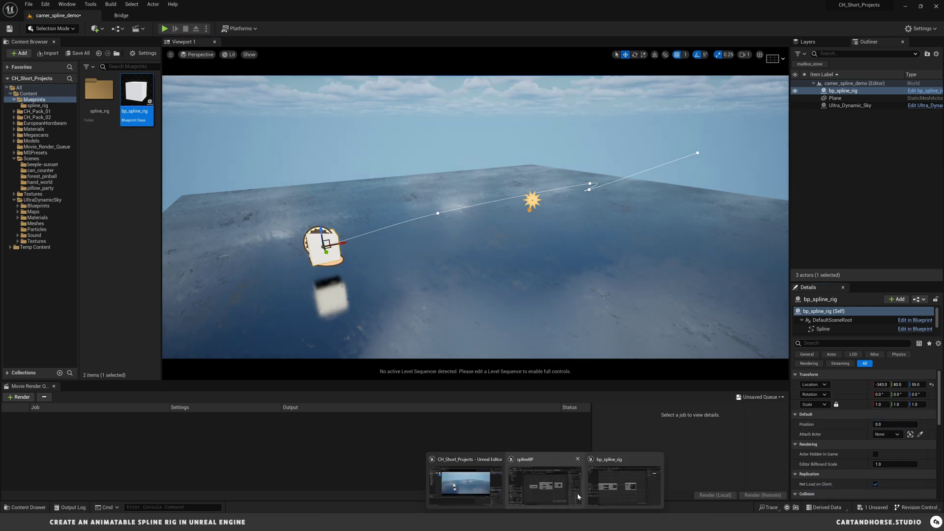
Return to the bp_spline_rig blueprint and add a Spline Rig Functionality call to its Construction Script graph.
left_click(624, 486)
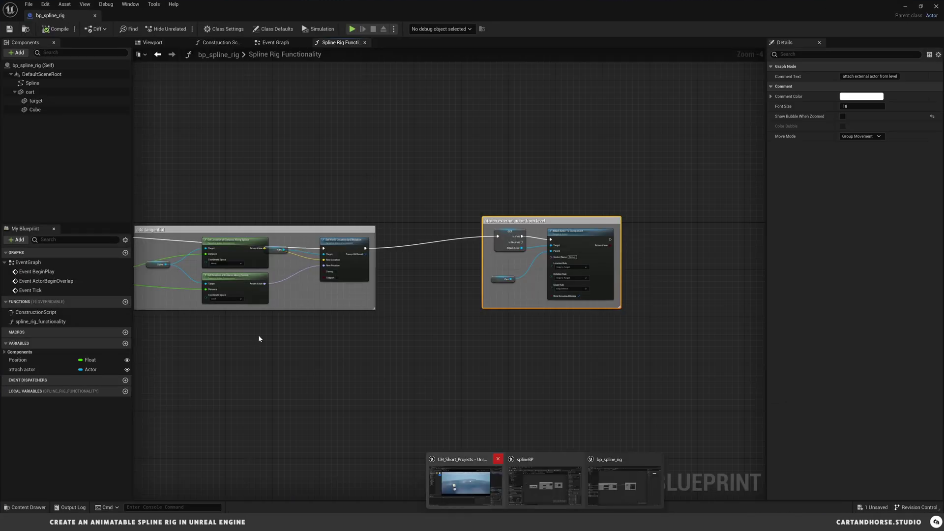
scroll(316, 326, "down", 2)
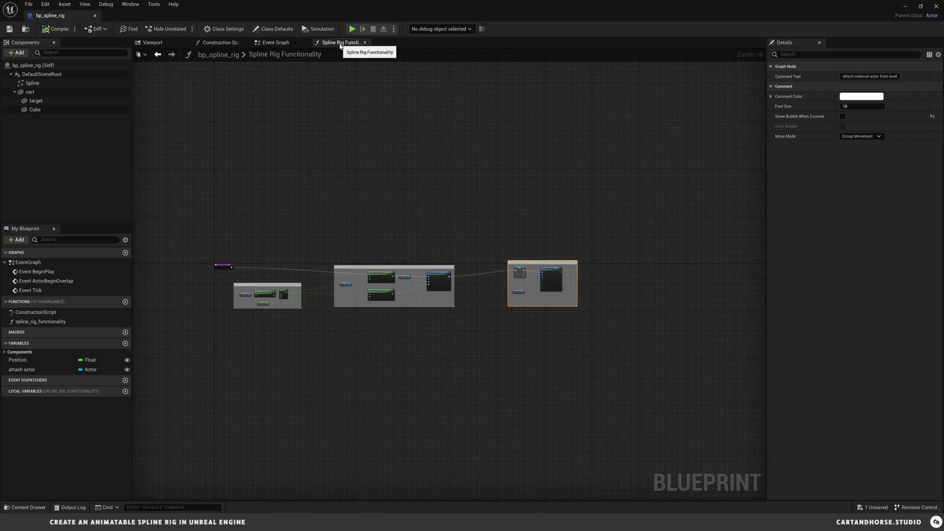
left_click(222, 43)
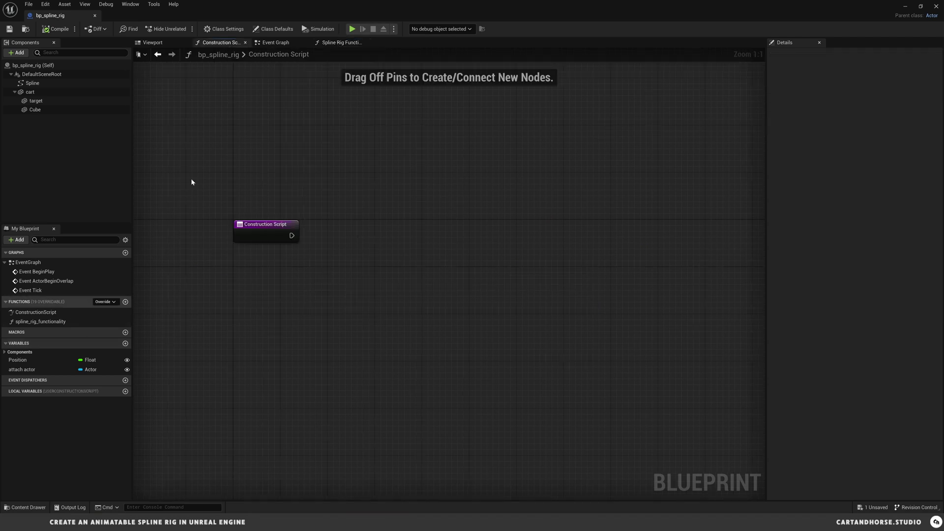
left_click_drag(39, 321, 493, 231)
left_click(304, 278)
left_click(293, 249)
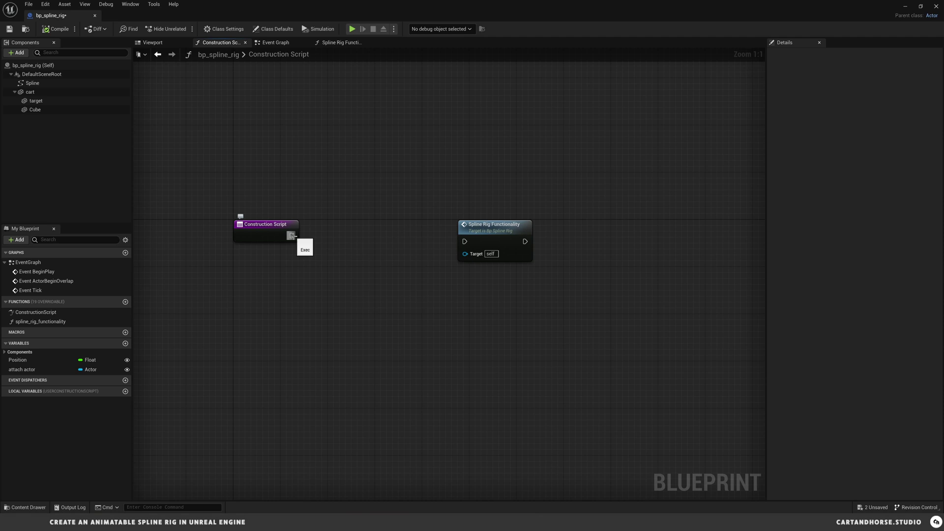
Add a Branch node connected to the Construction Script's execution output and align it with the entry node.
left_click_drag(292, 235, 359, 238)
type("branch")
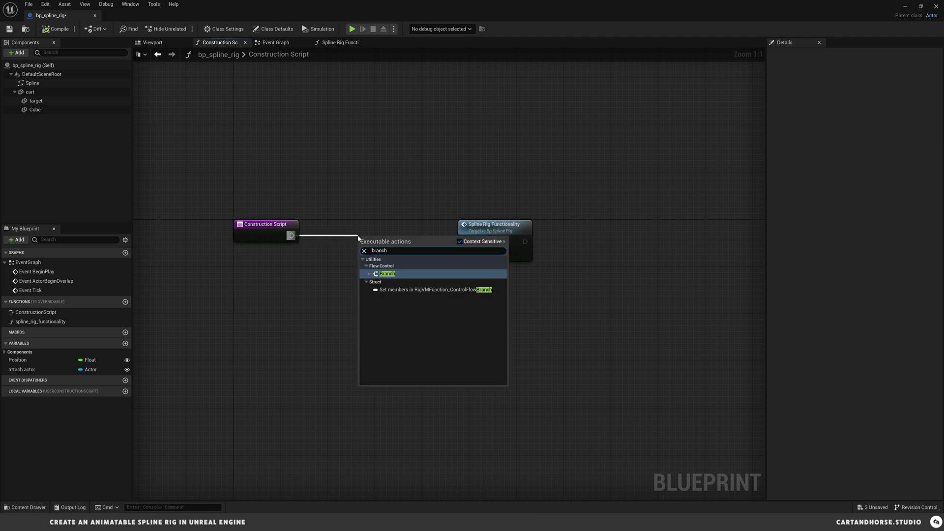
left_click(387, 274)
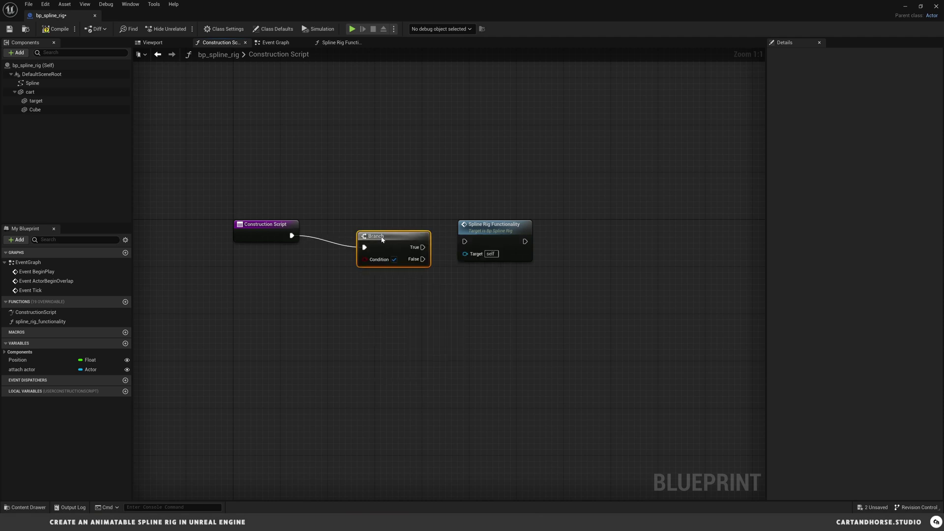
left_click_drag(382, 240, 376, 228)
Add an instance-editable Boolean variable named final render to the blueprint.
left_click(125, 344)
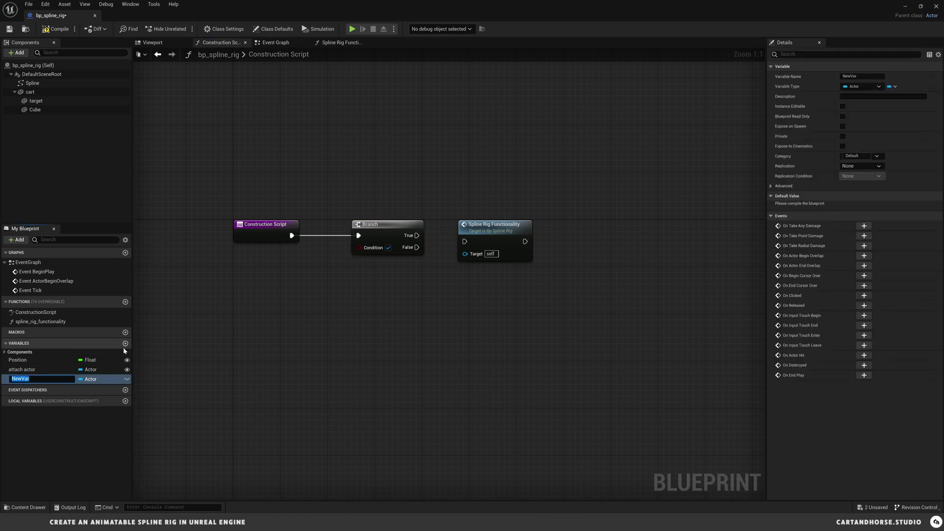
type("final render")
key("Return")
left_click(127, 379)
left_click(105, 380)
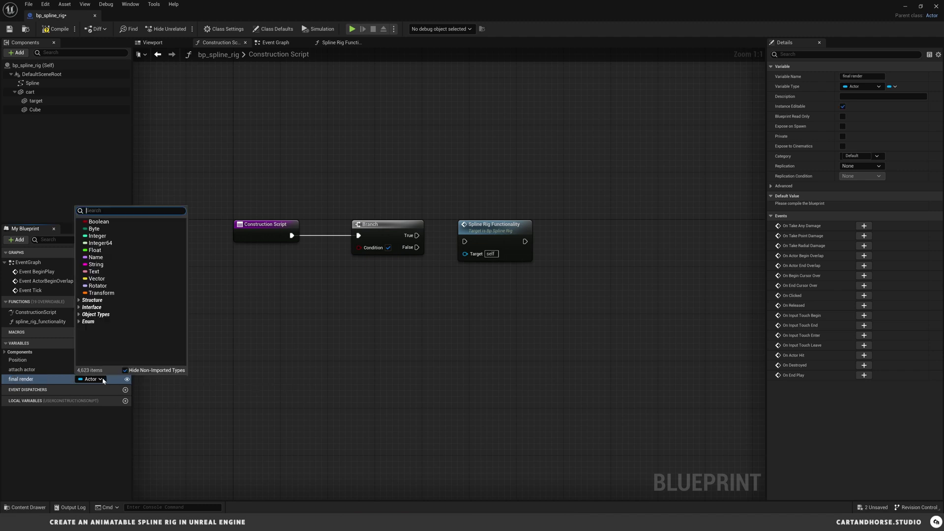
left_click(98, 222)
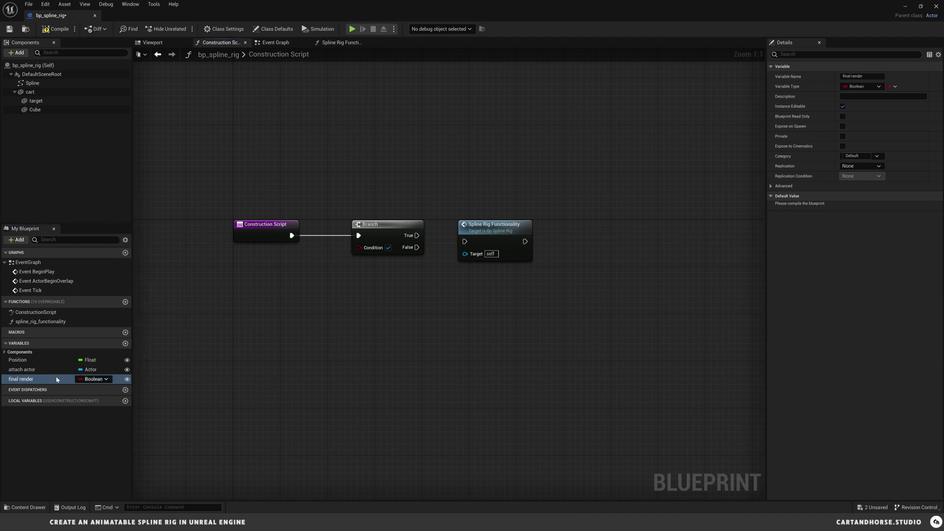
Wire a Final Render getter into the Branch condition, connect False to Spline Rig Functionality, and position the getter below the Branch.
left_click_drag(17, 381, 360, 247)
left_click(273, 301)
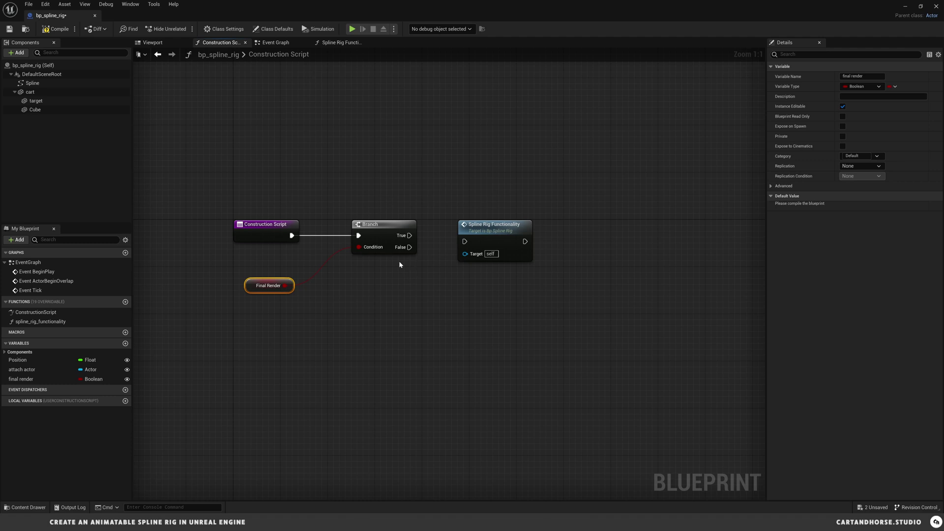
left_click_drag(410, 247, 466, 242)
left_click_drag(283, 281, 336, 269)
Copy the Branch, Final Render and Spline Rig Functionality nodes into the Event Graph, deleting its BeginPlay and ActorBeginOverlap events.
left_click_drag(508, 297, 347, 184)
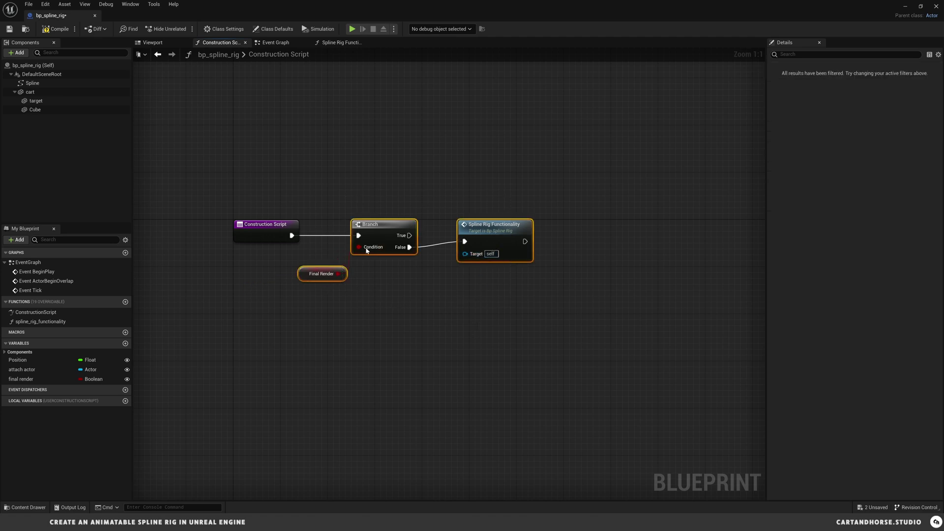
left_click(282, 44)
left_click_drag(553, 324, 427, 161)
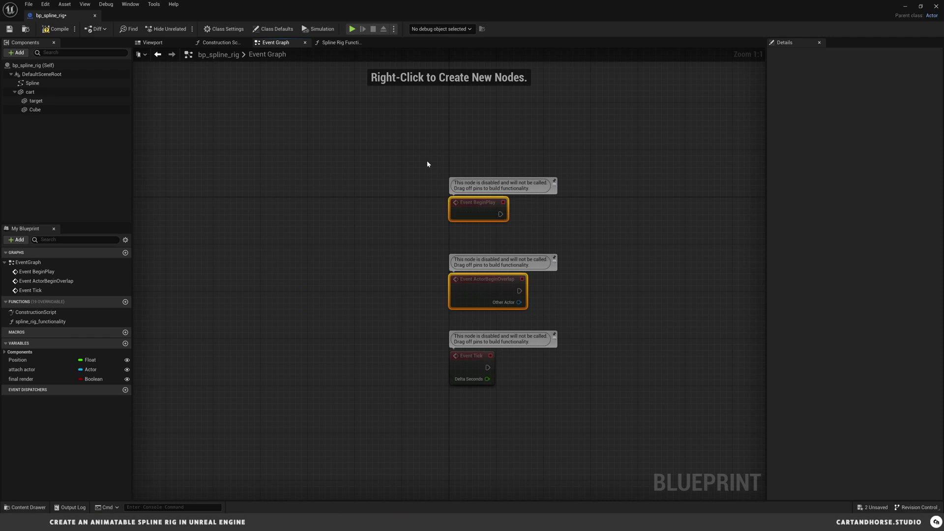
key("Delete")
right_click_drag(434, 160, 344, 104)
key("ctrl+v")
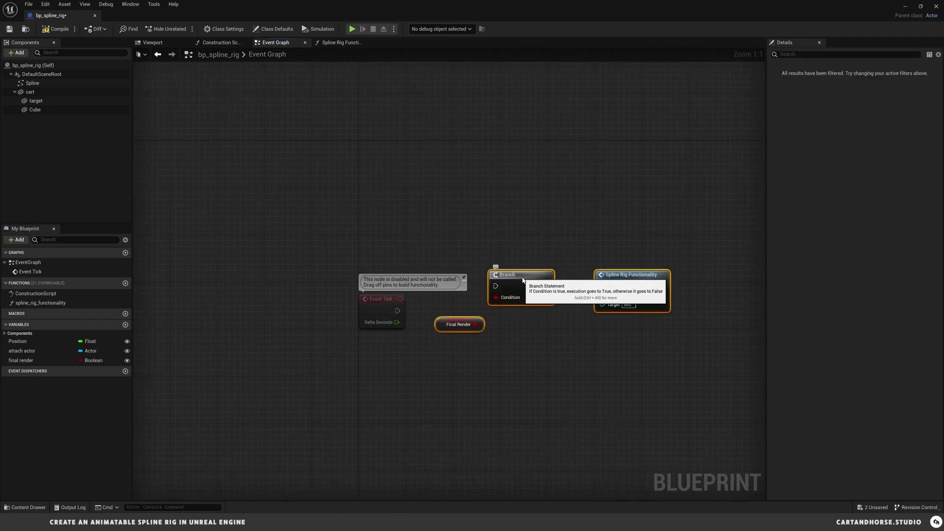
Connect Event Tick to the Branch and its True output to Spline Rig Functionality, and compile and save the blueprint.
left_click_drag(528, 274, 511, 309)
left_click(438, 324)
left_click_drag(398, 311, 590, 322)
left_click(56, 29)
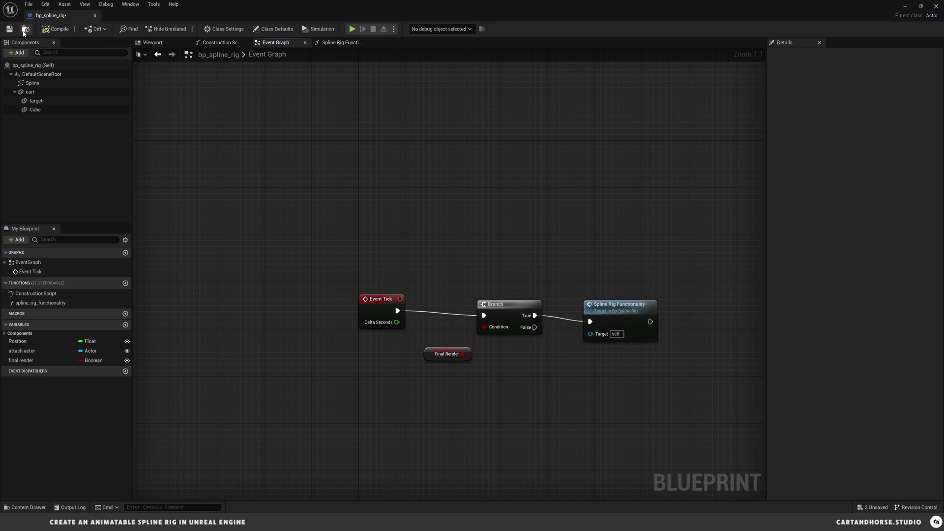
left_click(9, 28)
Switch to the level editor and scrub the placed spline rig's Position to about 0.351.
left_click(907, 6)
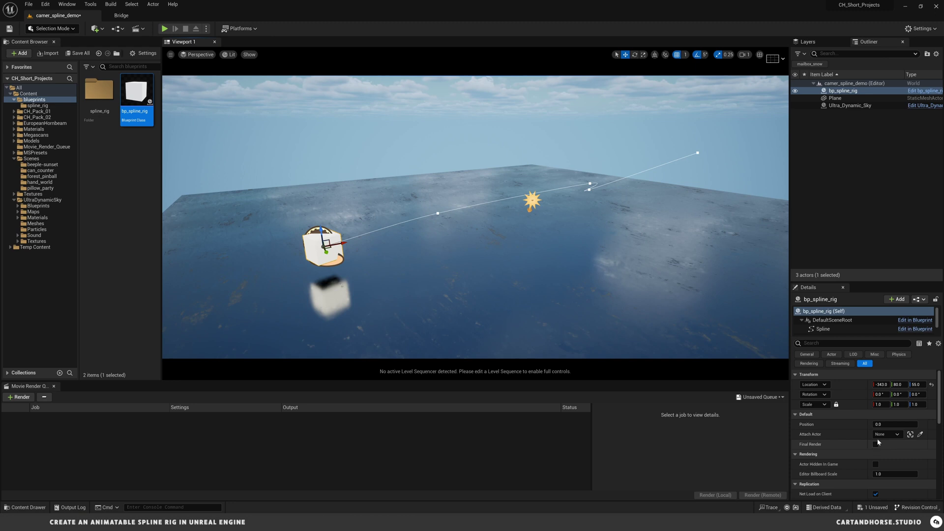
left_click_drag(890, 424, 865, 423)
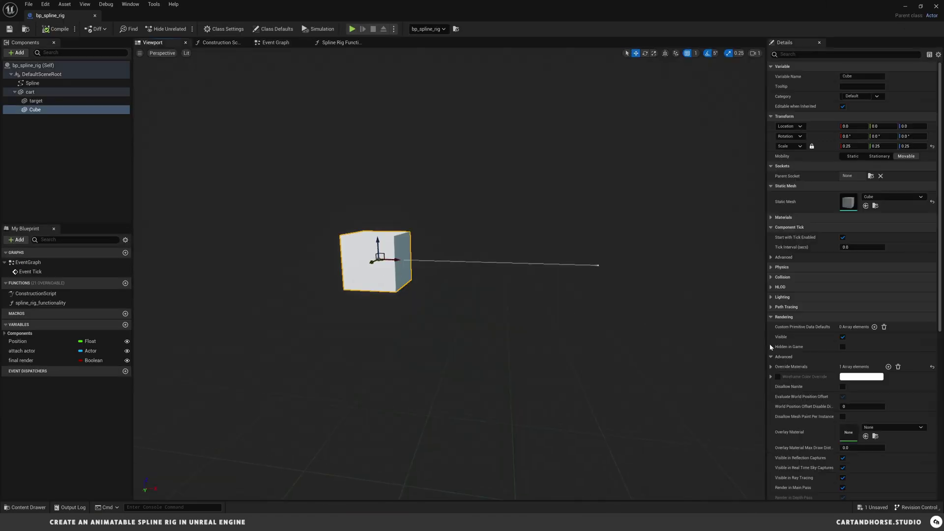
Turn off Visible for the Cube component in the bp_spline_rig blueprint and save it.
left_click(843, 337)
left_click(10, 28)
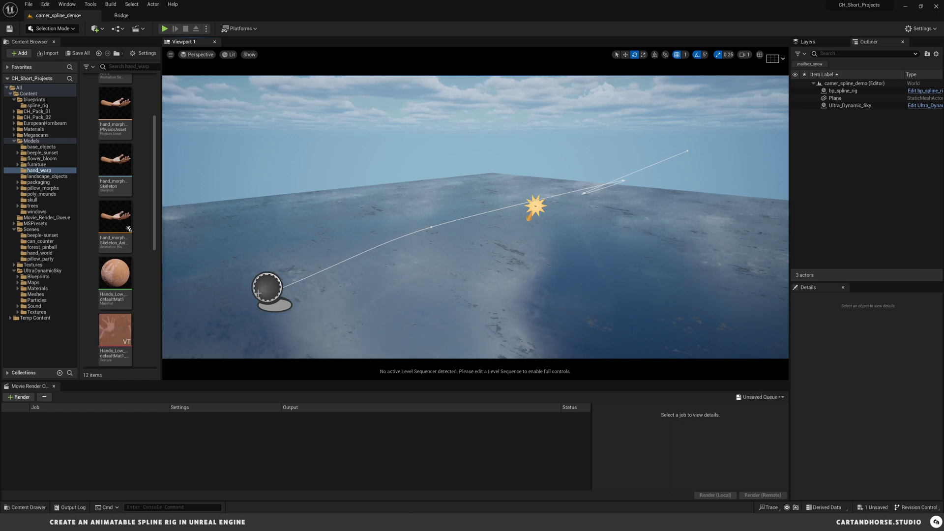
Place an empty Actor in the level near the spline and rename it actor handle.
left_click(50, 29)
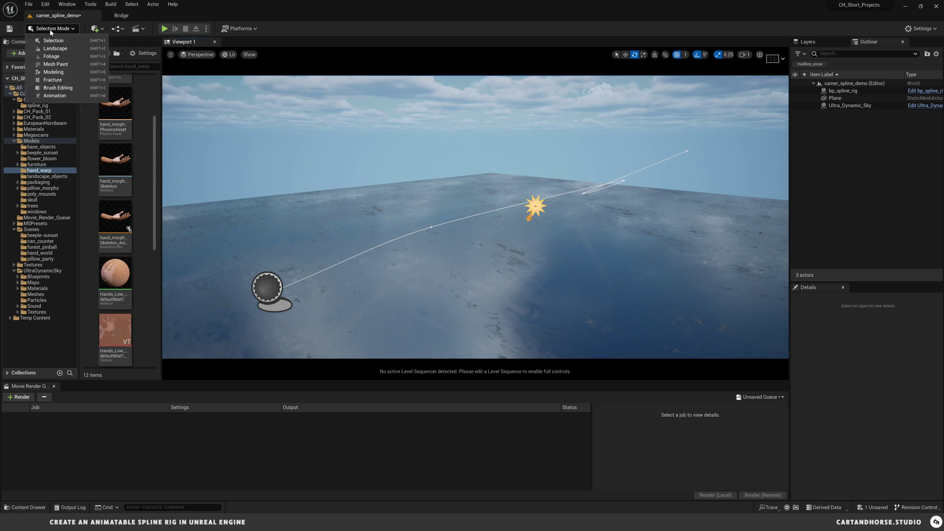
left_click(95, 29)
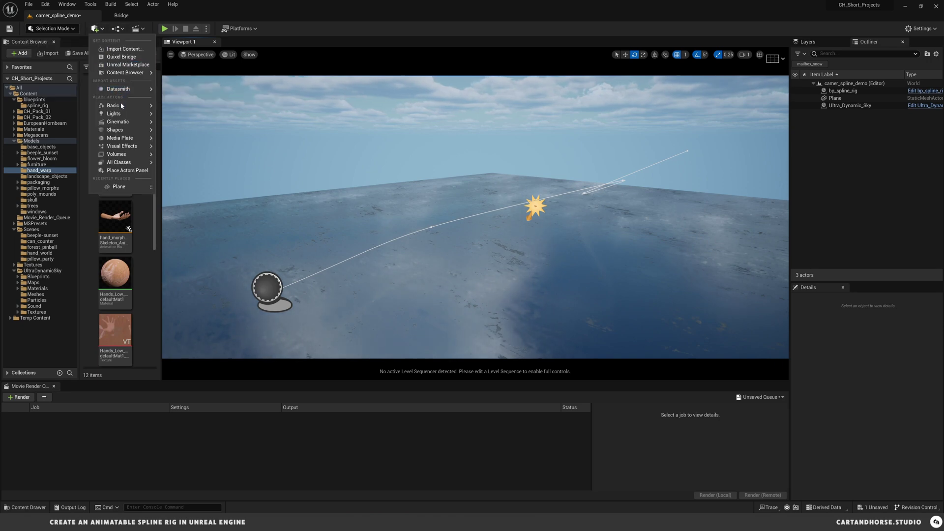
mouse_move(120, 105)
left_click_drag(174, 108, 475, 315)
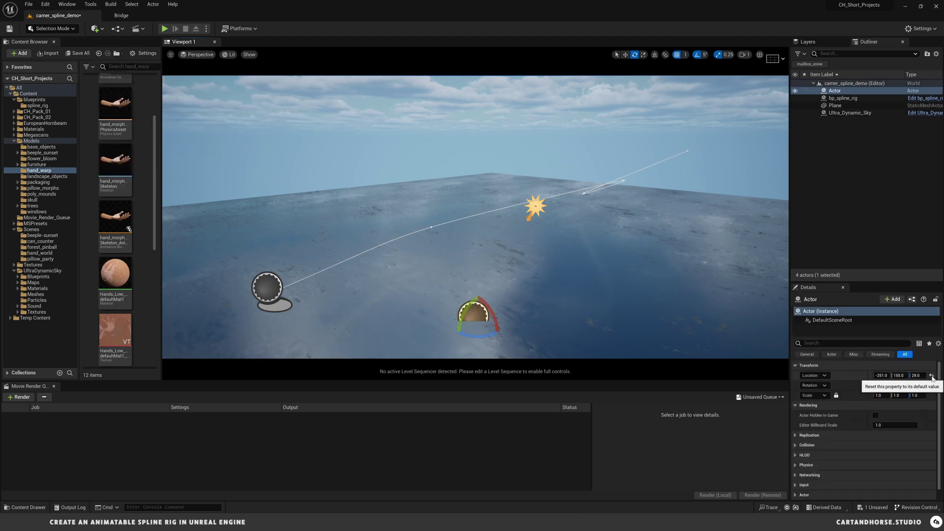
left_click(835, 91)
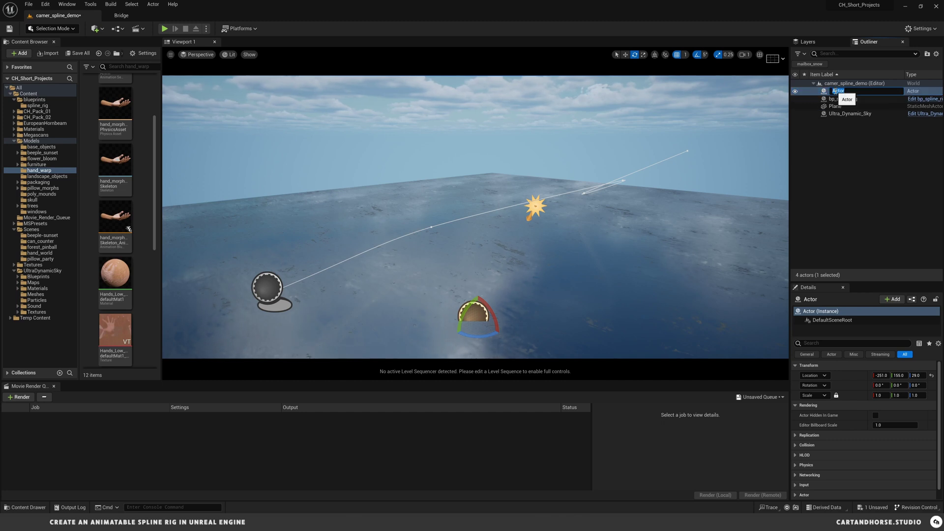
type("a")
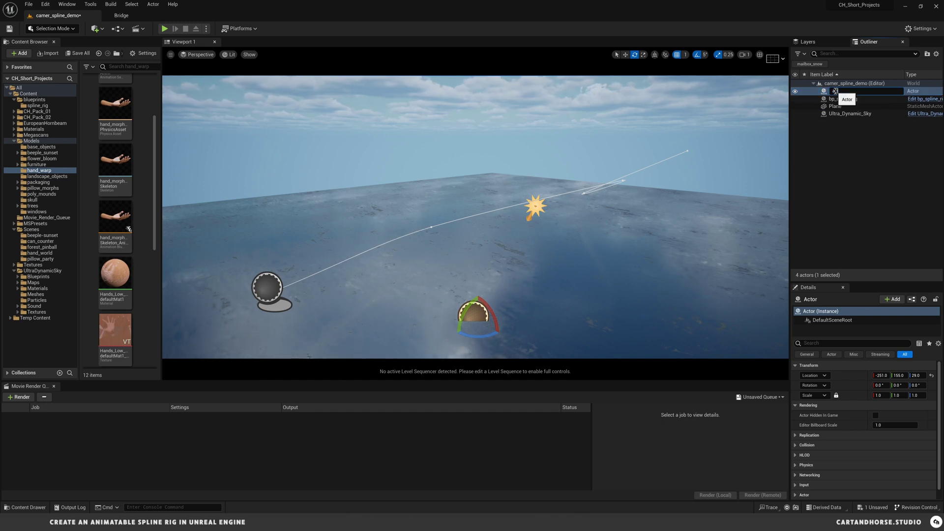
key("Return")
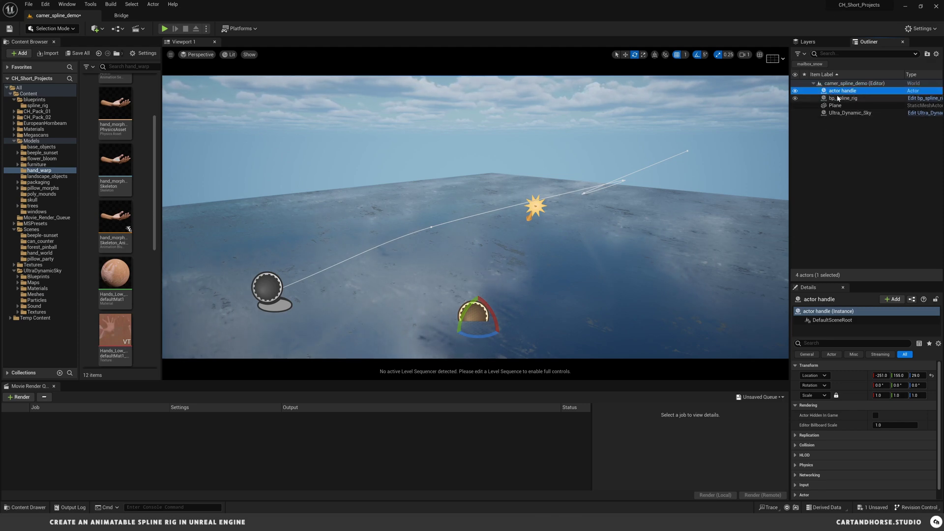
Assign actor handle as the placed bp_spline_rig's Attach Actor, and undo a Location reset on the rig.
left_click(843, 98)
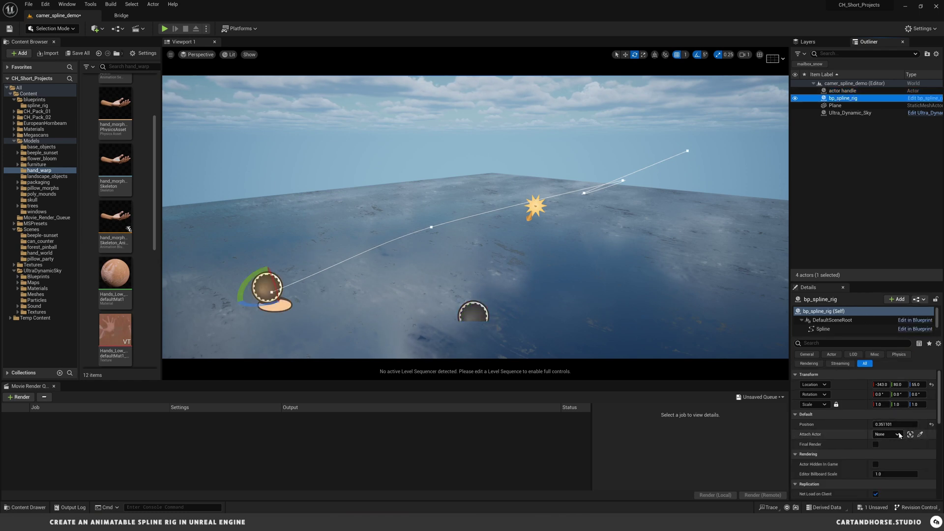
left_click(899, 435)
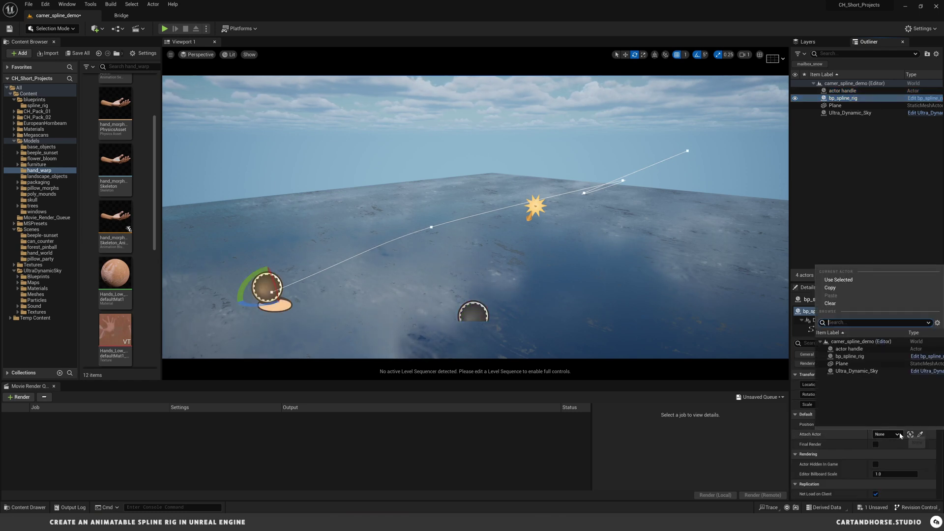
left_click(857, 349)
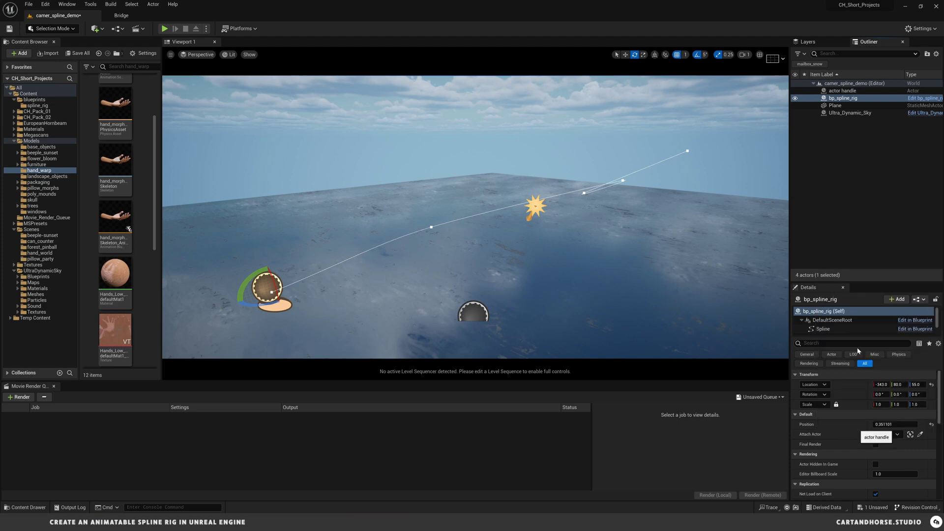
left_click(932, 386)
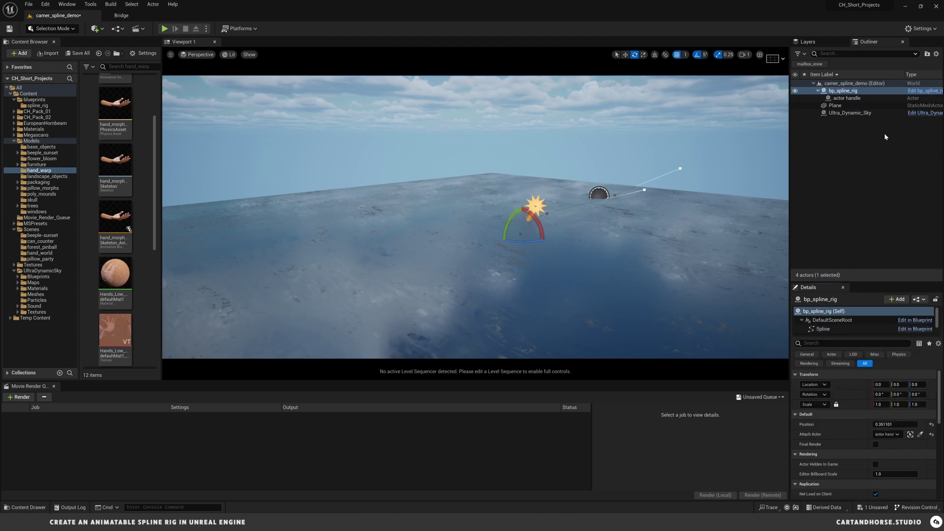
key("ctrl+z")
Check the attached actor handle and scrub the spline rig's Position to about 0.41.
left_click(847, 98)
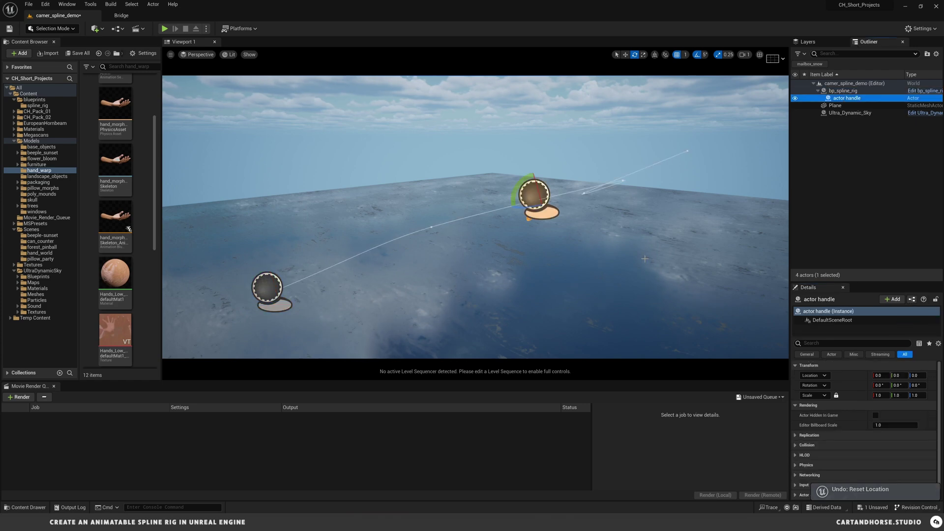
left_click(843, 91)
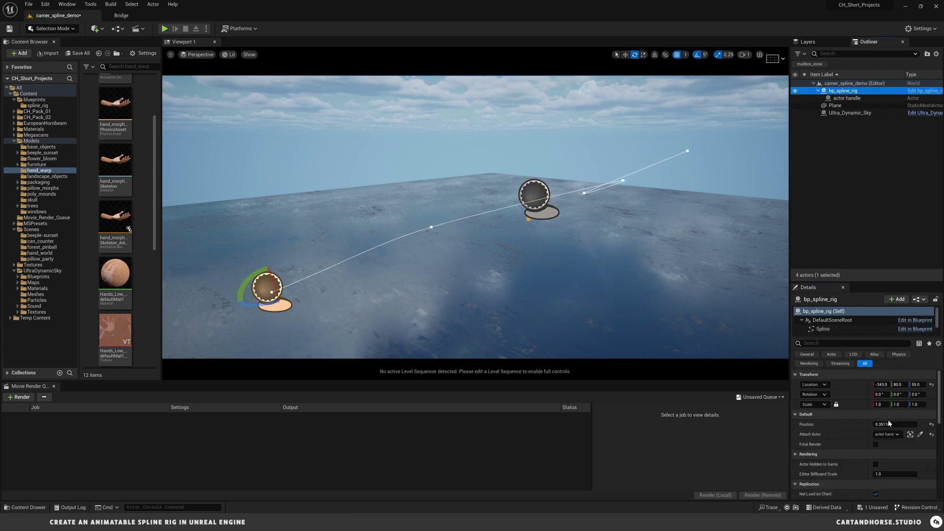
mouse_move(889, 423)
left_mouse_down()
mouse_move(876, 423)
mouse_move(924, 423)
mouse_move(881, 423)
mouse_move(896, 423)
left_mouse_up()
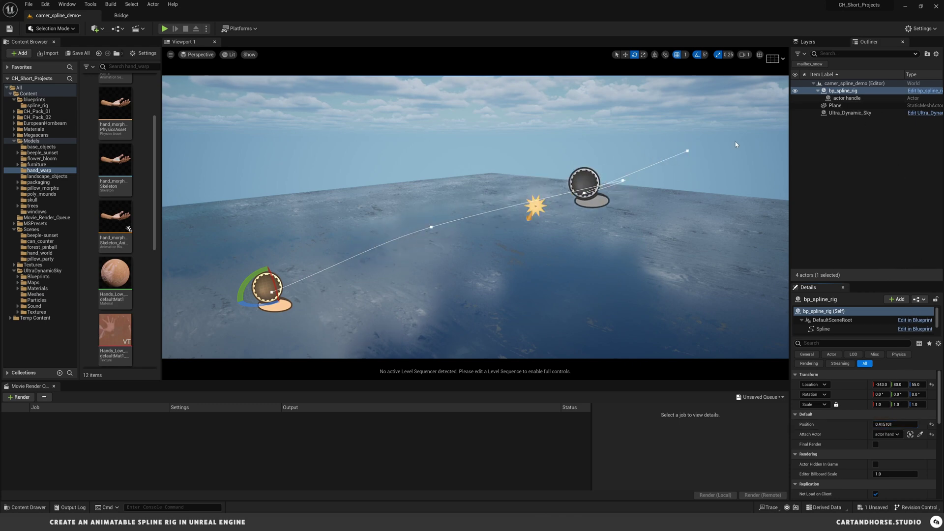
Place the hand_morphs_Skeleton_AnimBlueprint in the level, parent it to actor handle, and reset its Location and Rotation.
left_click(590, 183)
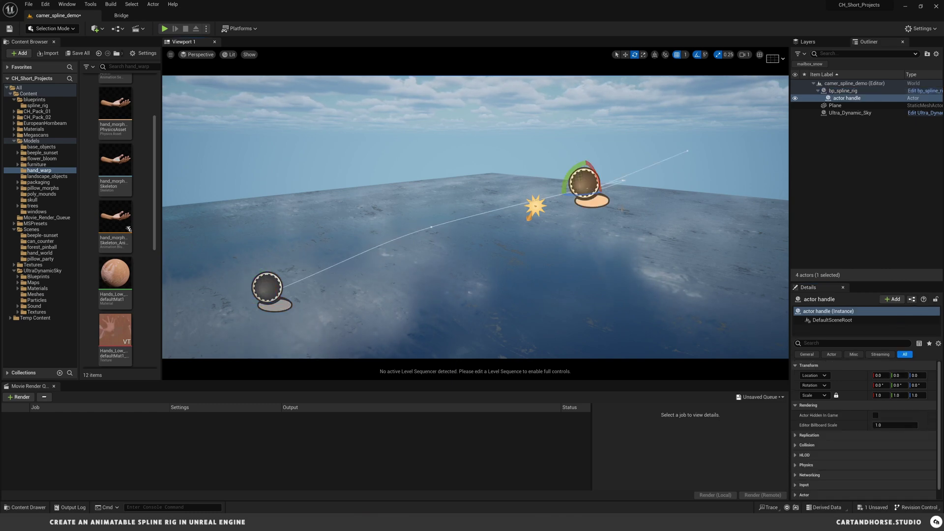
left_click(115, 216)
left_click_drag(115, 216, 449, 255)
left_click_drag(861, 106, 847, 98)
left_click(932, 384)
left_click(931, 394)
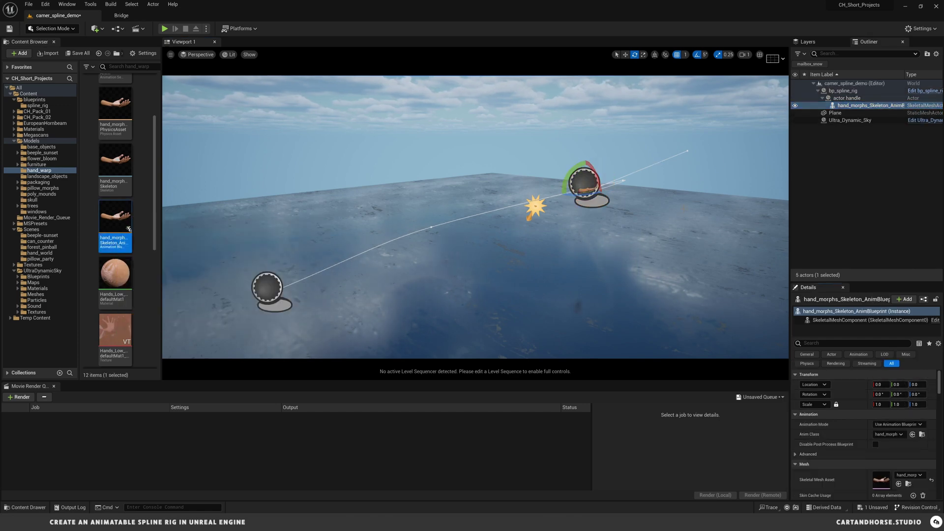
Set the Editor Billboard Scale of actor handle to 0.25.
left_click(847, 98)
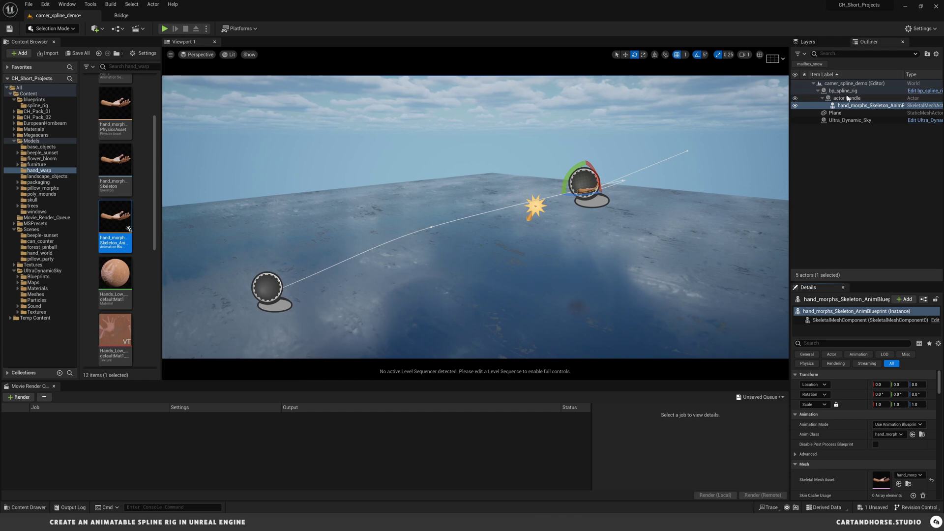
left_click(883, 424)
type("0.25")
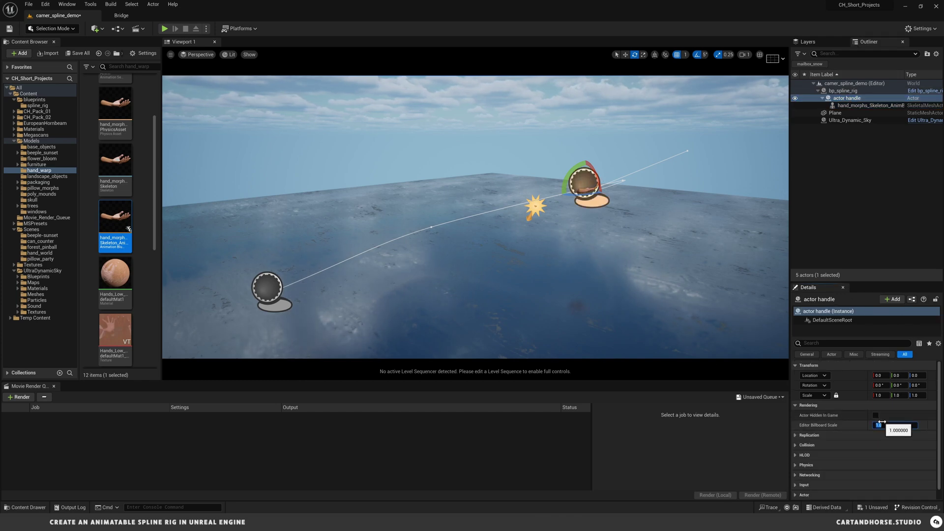
key("Return")
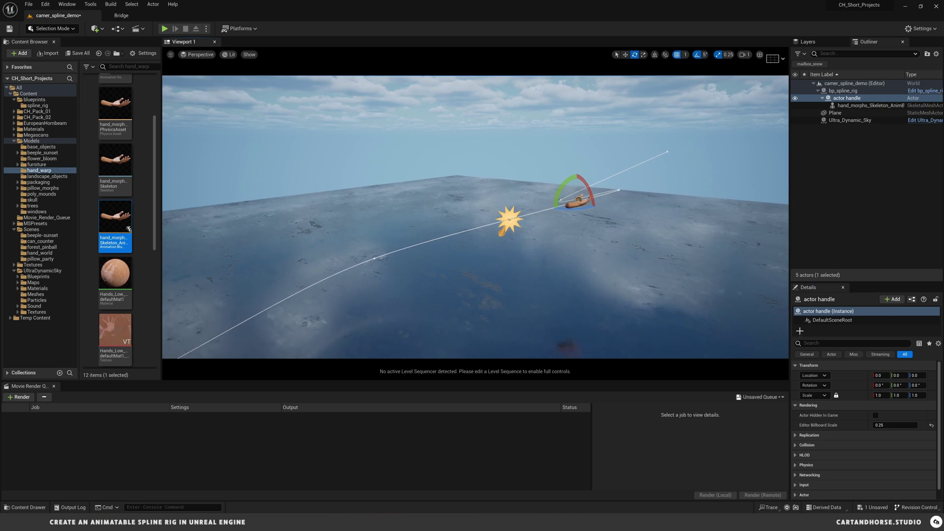
Scrub the rig's Position to about 0.148 and rotate the attached hand to about -161.8°, 33.6°, 10.3°.
left_click(844, 90)
left_click_drag(904, 424, 866, 423)
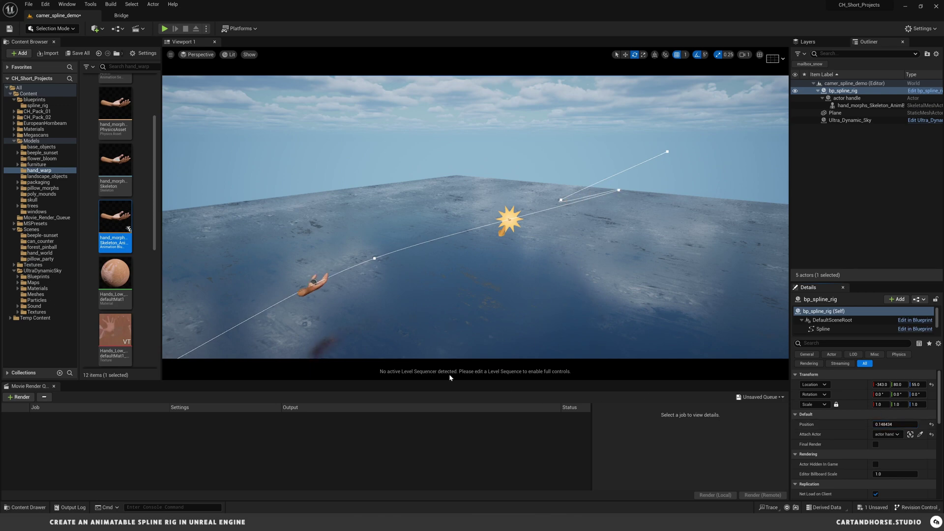
left_click(313, 283)
left_click_drag(305, 257, 295, 304)
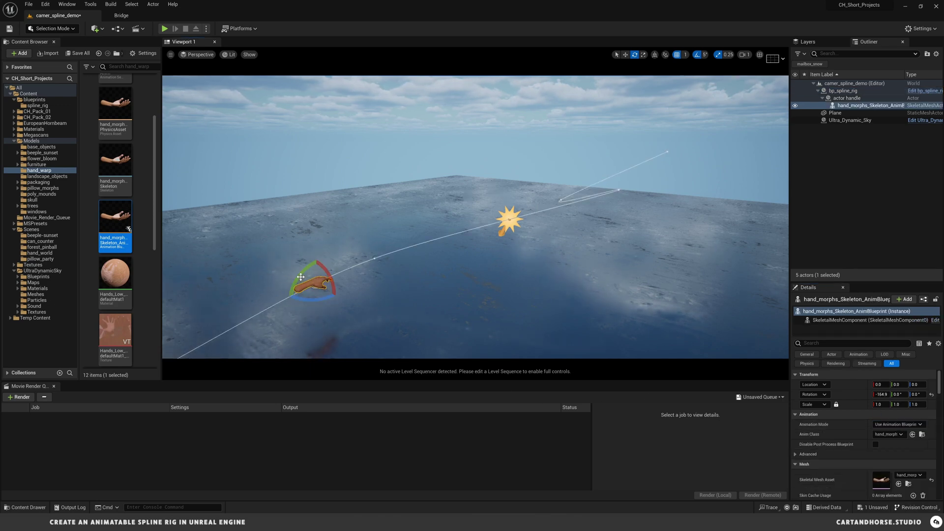
left_click_drag(330, 272, 337, 267)
Scrub the spline rig's Position to about 0.154 with the rotated hand attached.
left_click(844, 91)
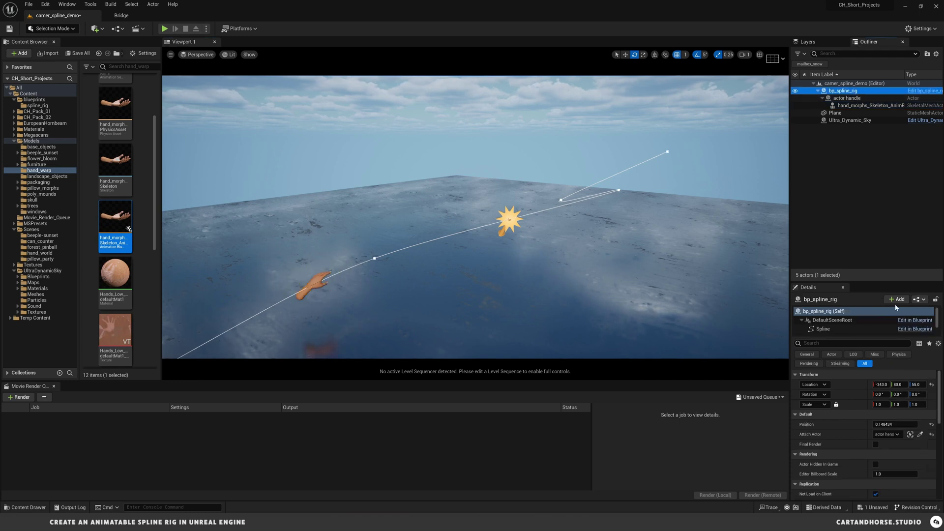
mouse_move(899, 425)
left_mouse_down()
mouse_move(935, 424)
mouse_move(893, 424)
left_mouse_up()
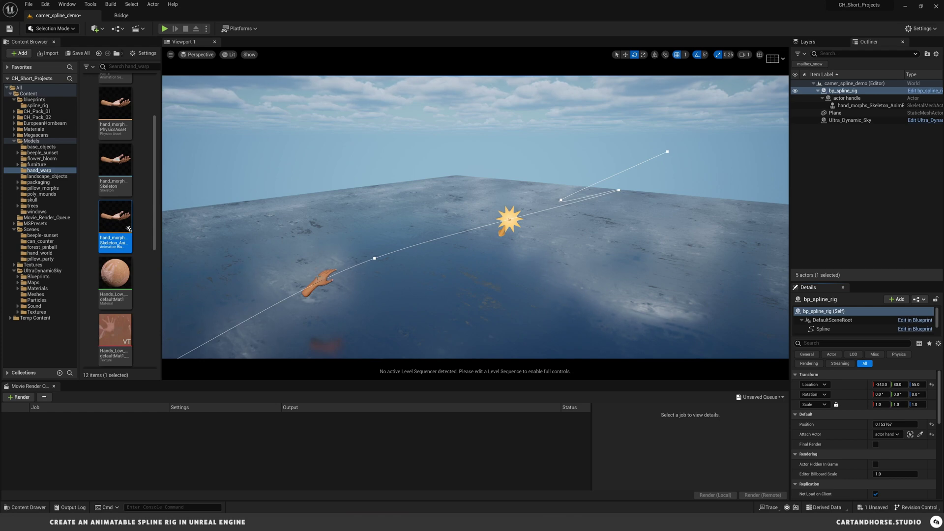
Move the hand away from the spline to a relative Location of about 0, -71.47, 19.15.
left_click(321, 283)
right_click_drag(321, 283, 442, 285)
key("w")
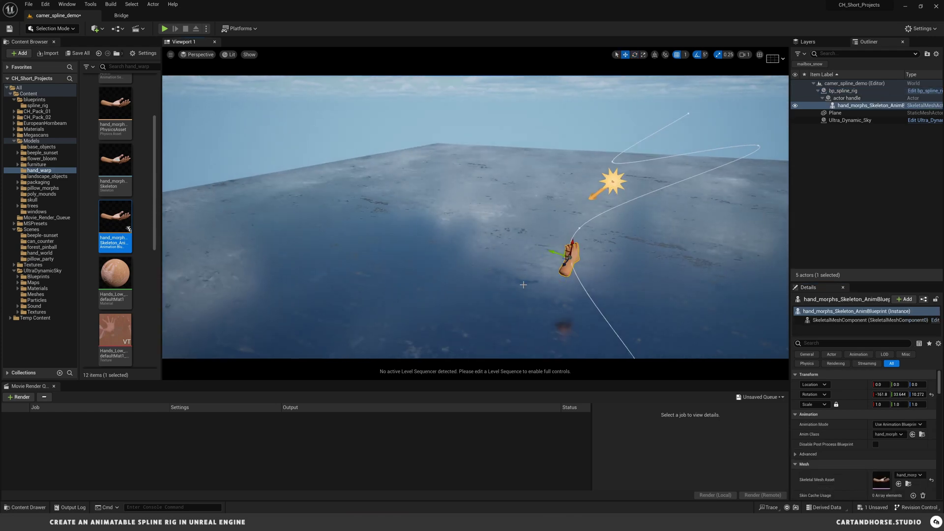
right_click_drag(524, 285, 570, 285)
left_click_drag(416, 225, 288, 195)
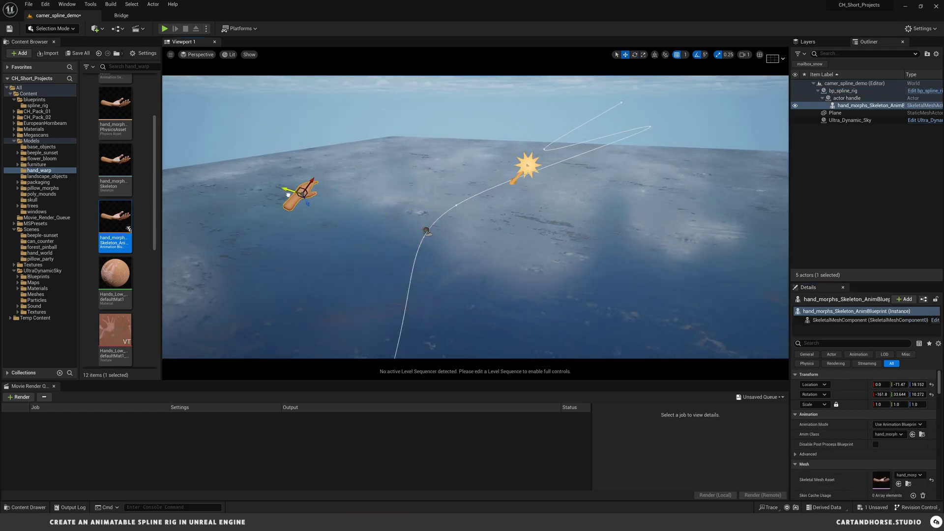
Scrub bp_spline_rig's Position to about 0.058 with the offset hand attached.
right_click_drag(289, 195, 268, 174)
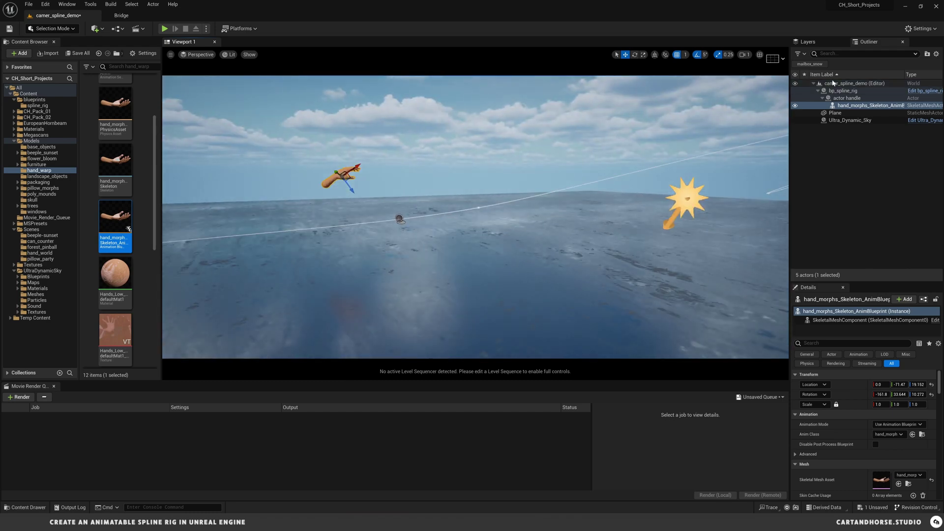
left_click(843, 91)
mouse_move(895, 424)
left_mouse_down()
mouse_move(910, 425)
mouse_move(895, 425)
left_mouse_up()
right_click_drag(472, 216, 452, 246)
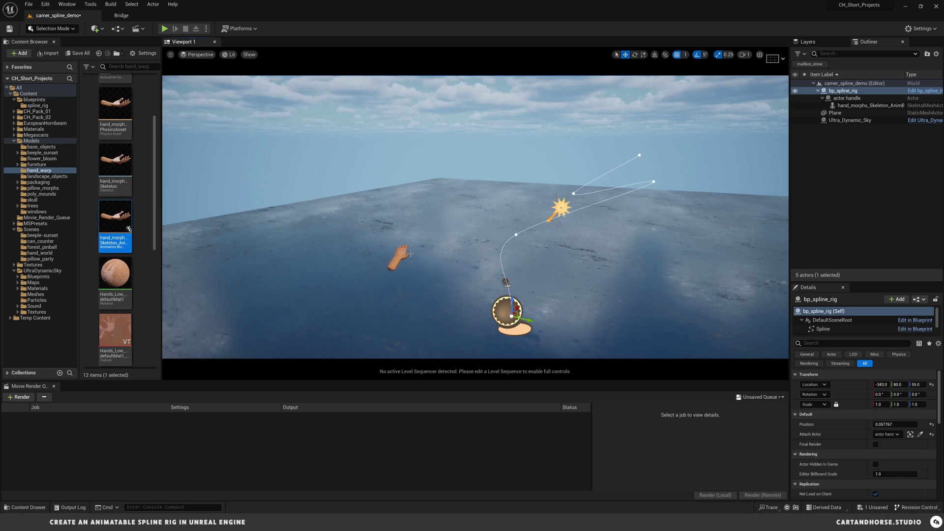
Examine the splineBP_cam spline path and its attached cam2 camera in the camera_spline forest level.
left_click(145, 199)
right_click_drag(236, 204, 221, 208)
right_click_drag(313, 274, 312, 275)
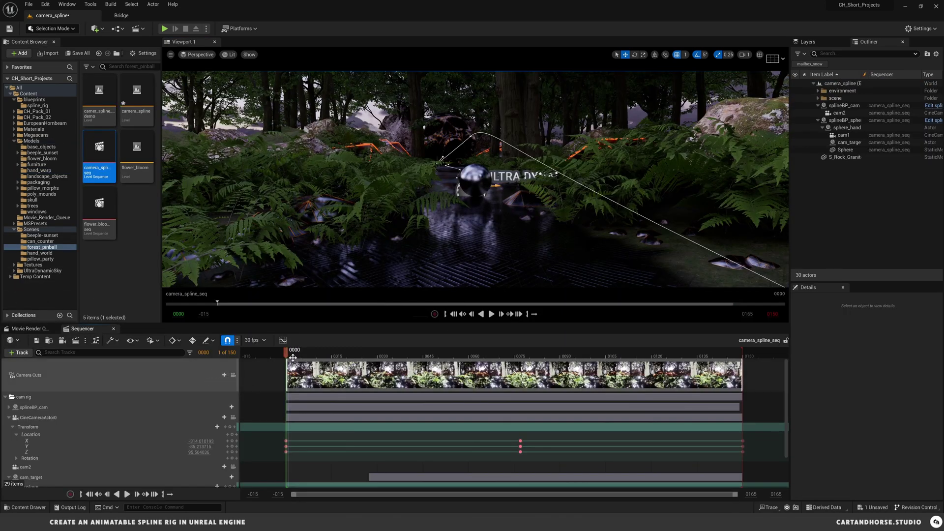
right_click_drag(492, 206, 482, 146)
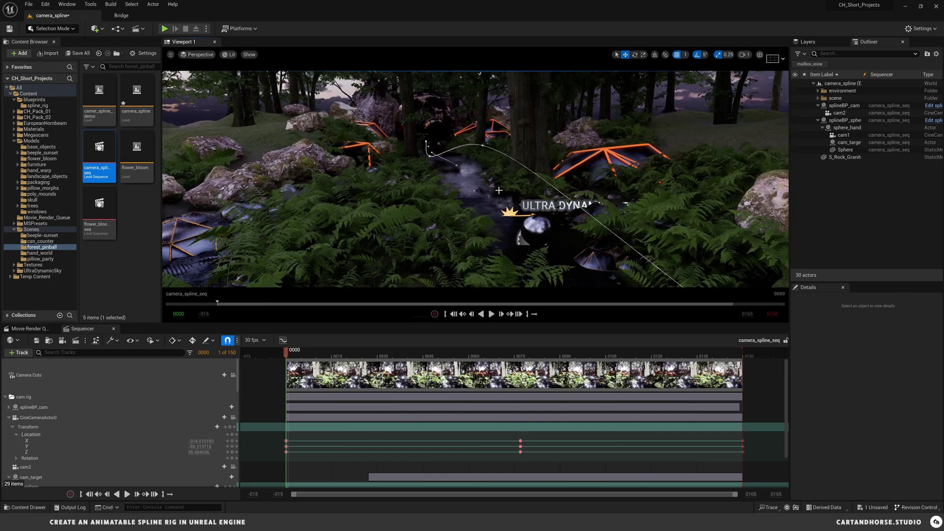
left_click(482, 146)
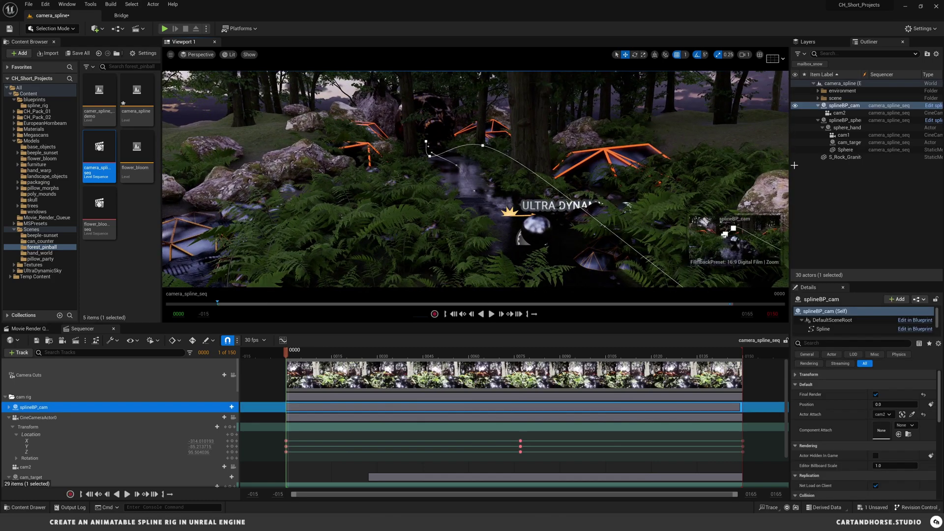
double_click(840, 113)
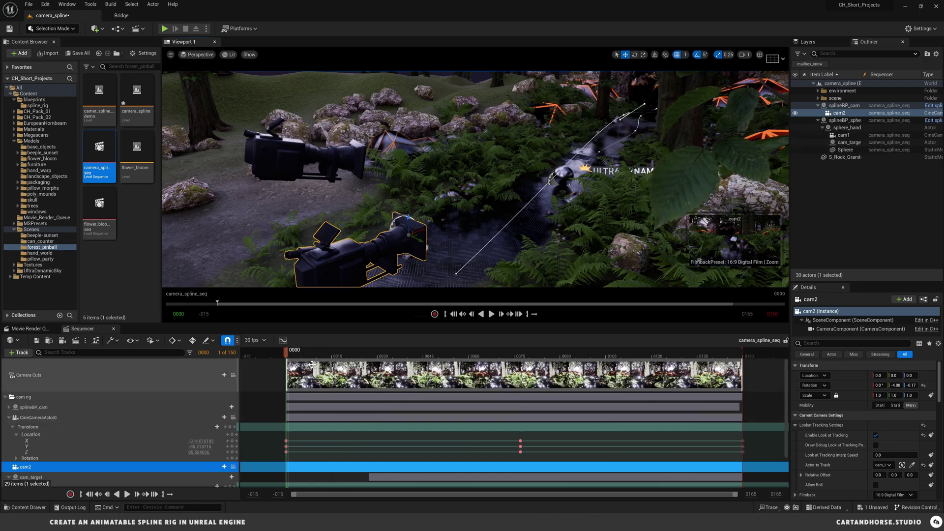
Move the sequence to frame 0001 and check the Final Render settings of splineBP_cam and splineBP_sphere.
mouse_move(286, 351)
left_mouse_down()
mouse_move(306, 353)
mouse_move(289, 351)
left_mouse_up()
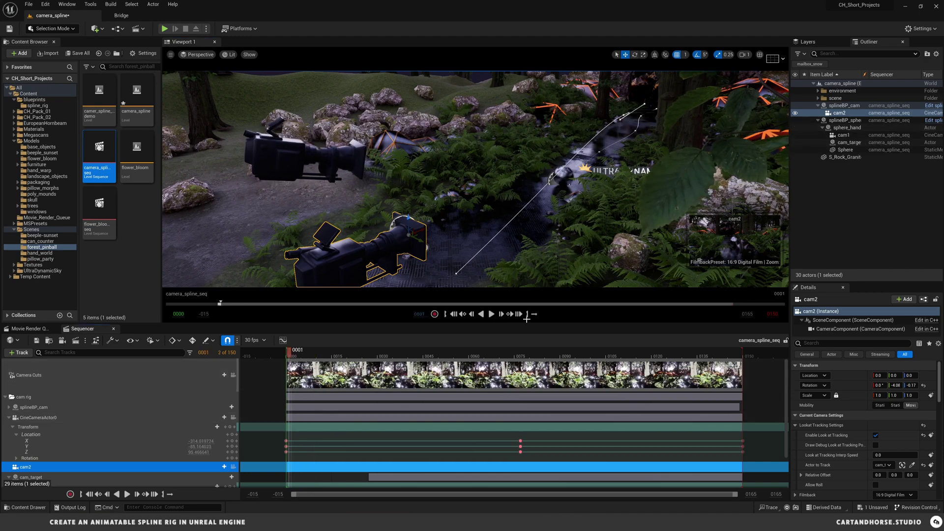
left_click(838, 106)
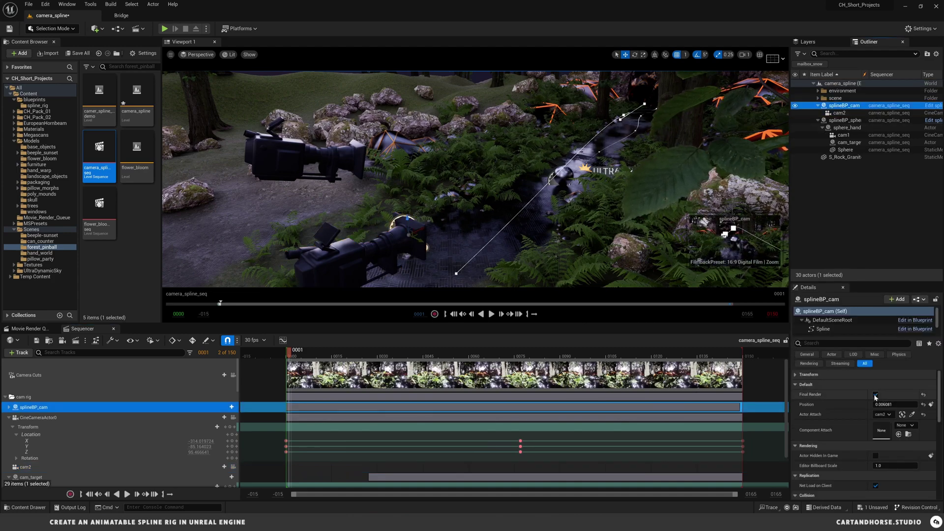
left_click(842, 120)
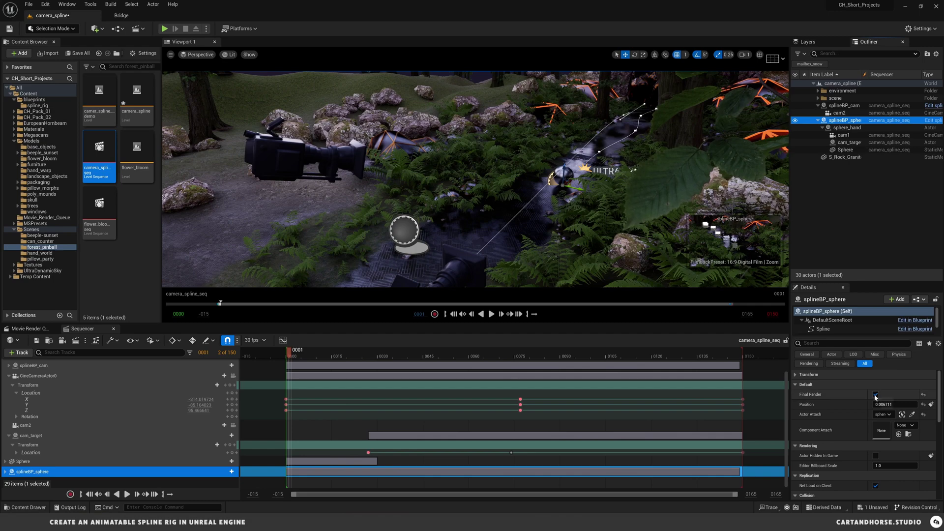
Play and scrub the camera_spline_seq opening up to frame 0021 to review how the cameras travel along the splines.
key("Escape")
key("space")
key("space")
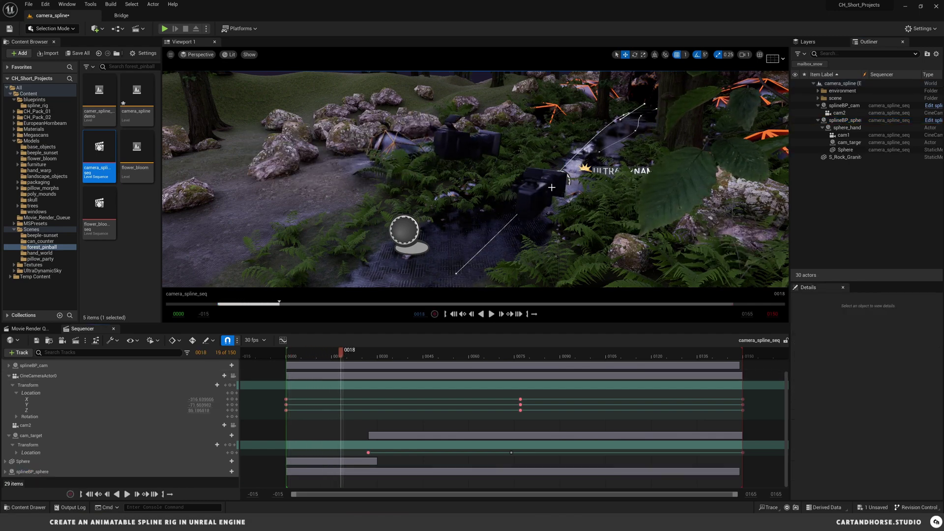
left_click_drag(348, 350, 316, 355)
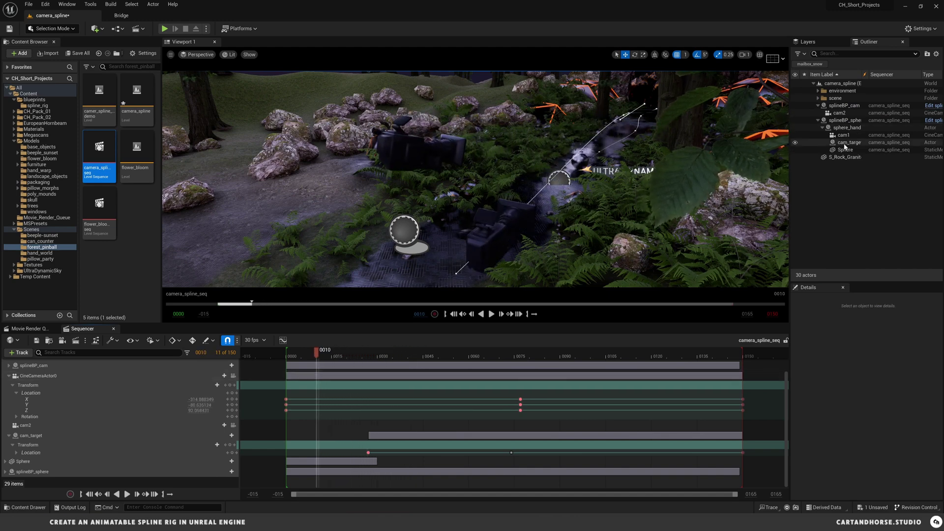
right_click_drag(492, 197, 492, 219)
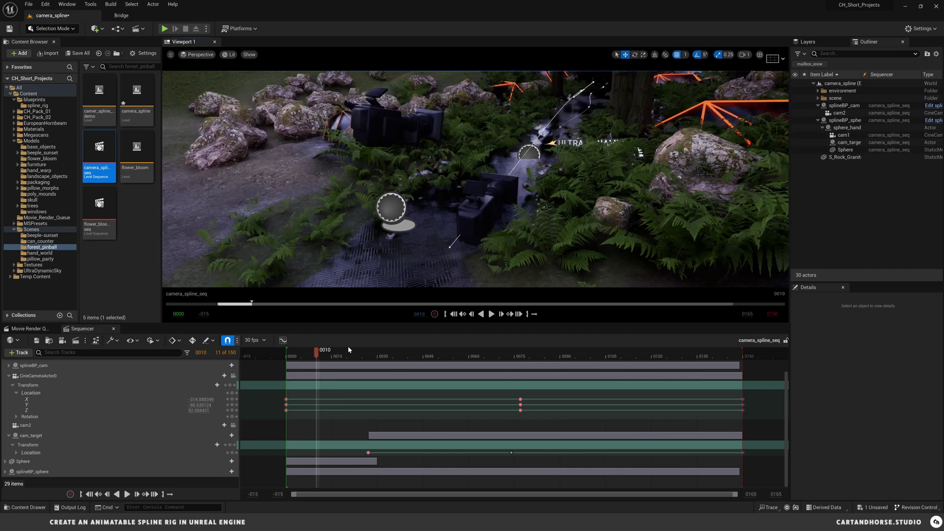
key("space")
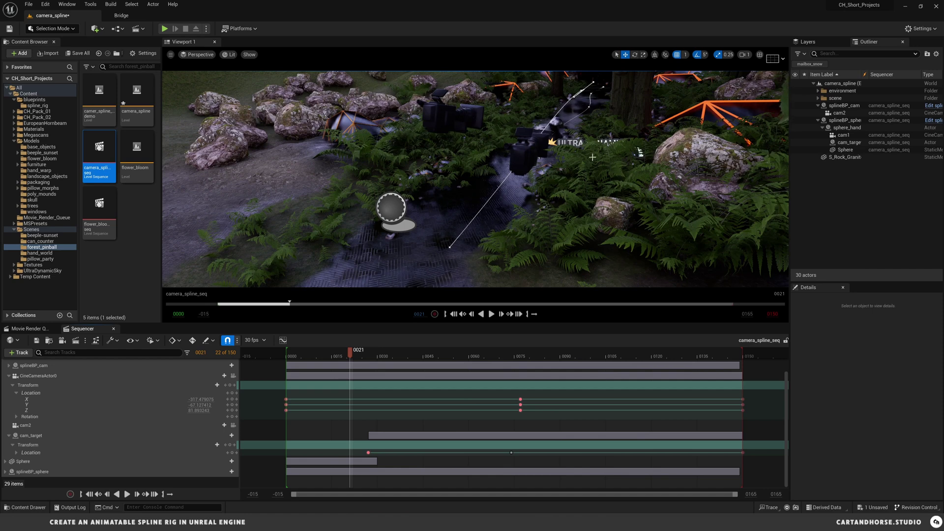
Review cam2's look-at tracking and focus tracking settings at frame 0021.
left_click(532, 152)
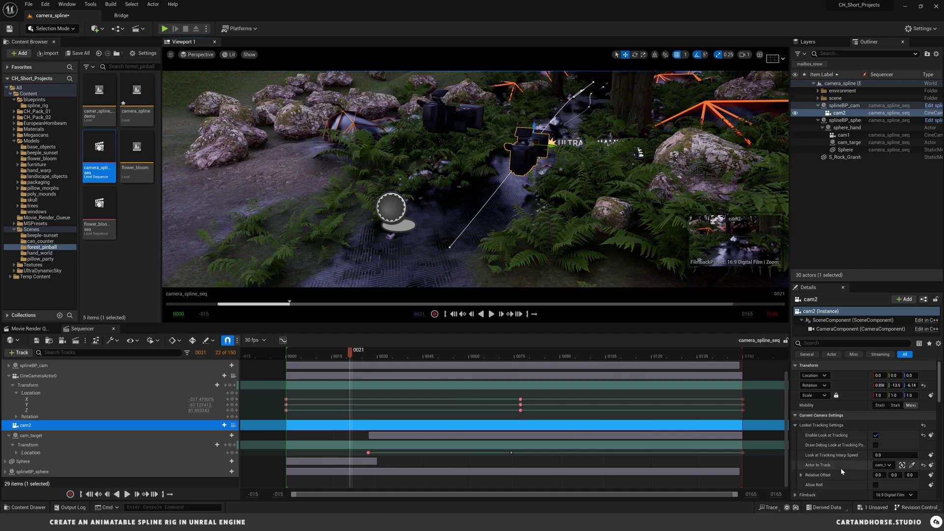
scroll(841, 469, "down", 3)
scroll(866, 477, "down", 1)
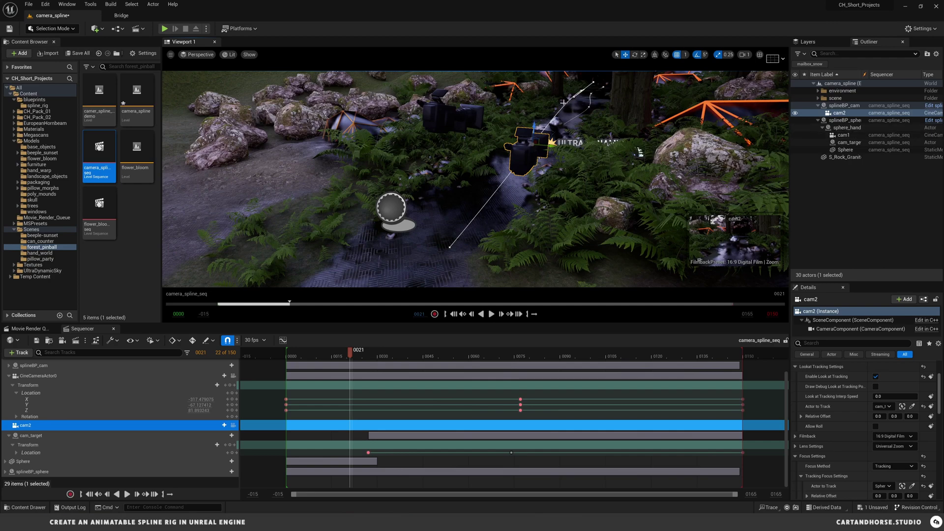
Focus the view on cam_target and scrub the sequence to frame 0066 to follow its movement.
left_click(849, 143)
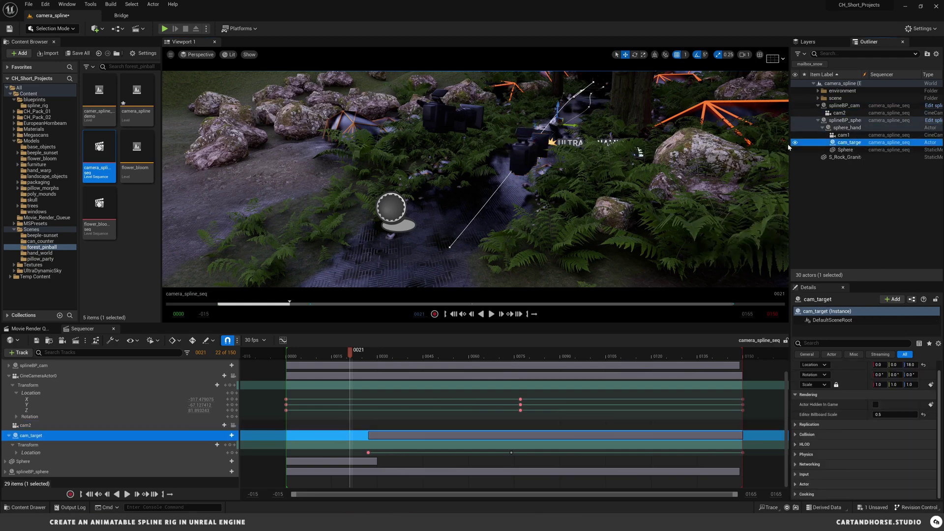
key("f")
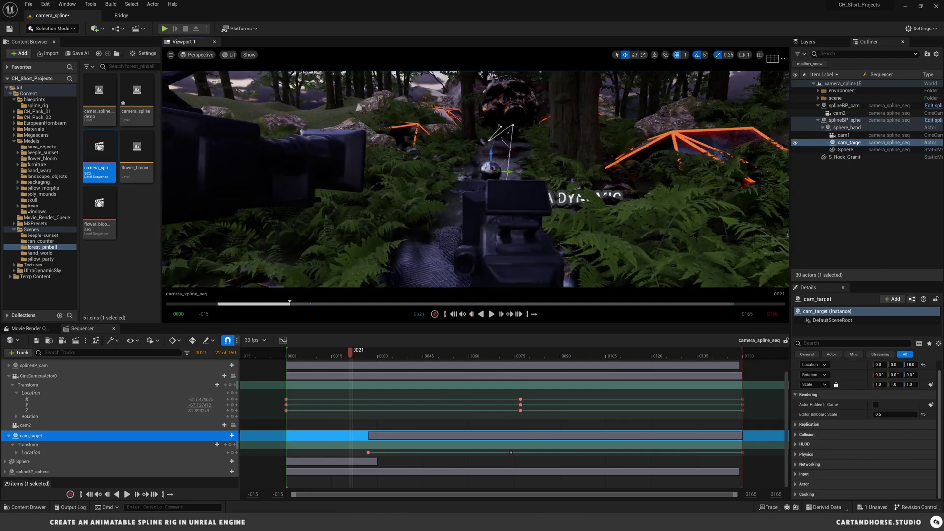
right_click_drag(475, 179, 511, 179)
left_click_drag(350, 352, 490, 353)
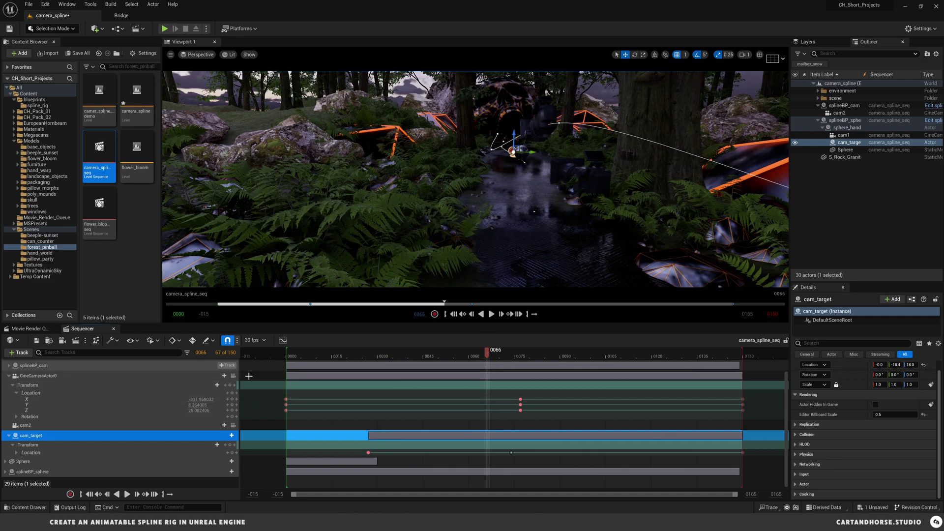
Preview the shot through the Camera Cuts view by scrubbing to frame 0092 and back to frames 0067 and 0042.
scroll(234, 376, "up", 3)
left_click(233, 375)
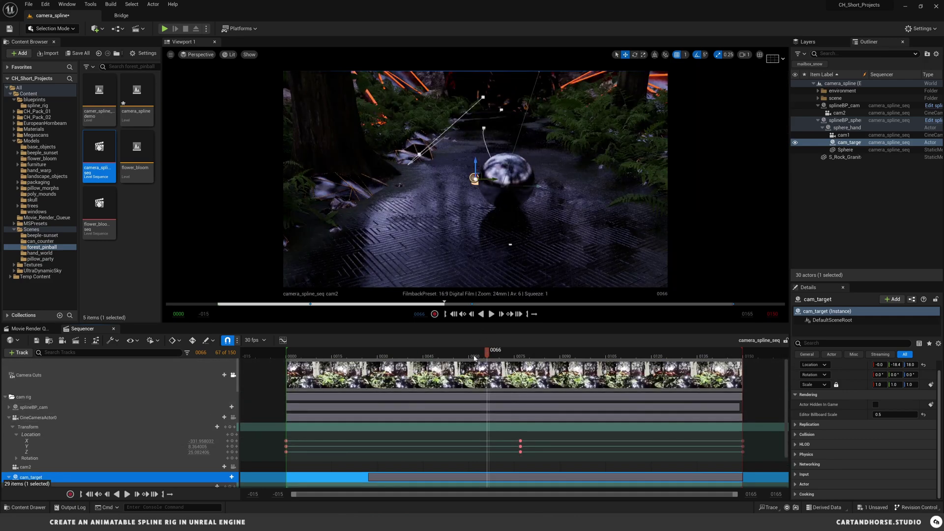
left_click_drag(474, 358, 567, 344)
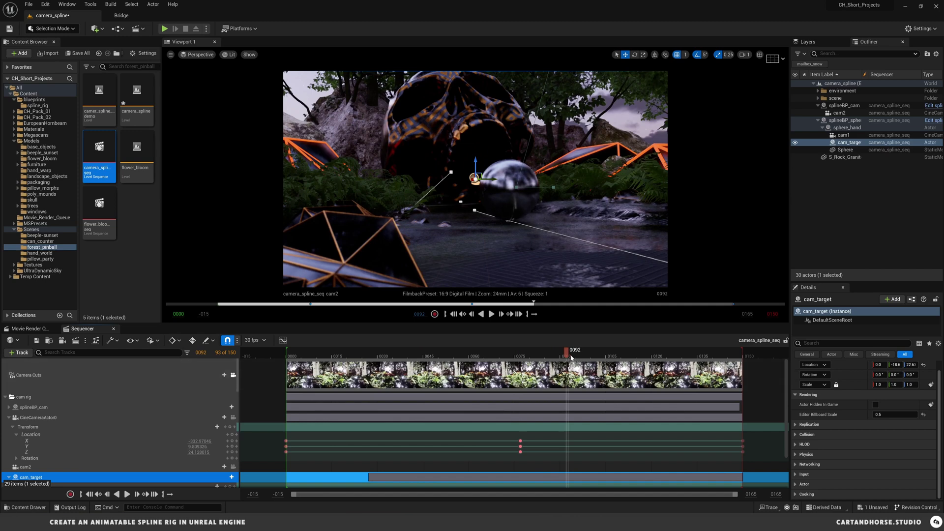
key("Right")
key("Right")
key("Right")
left_click_drag(573, 348, 491, 350)
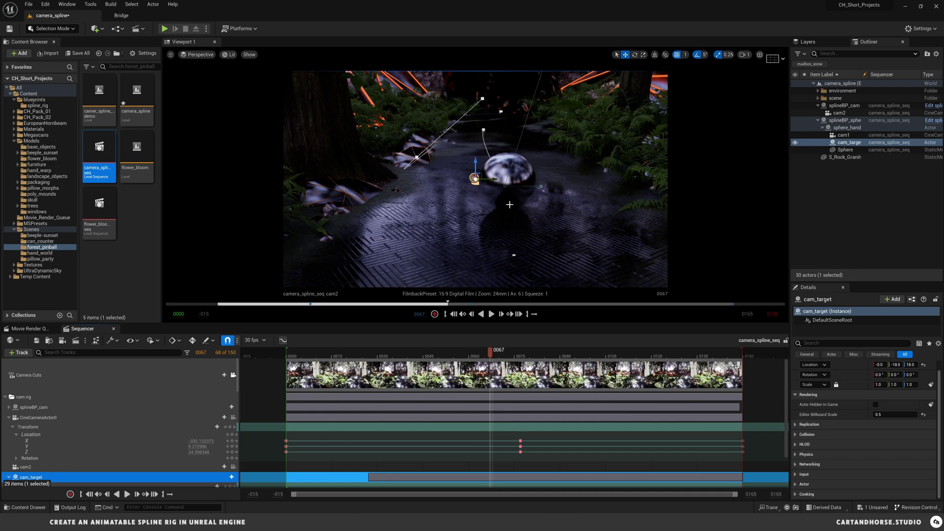
left_click_drag(497, 357, 414, 351)
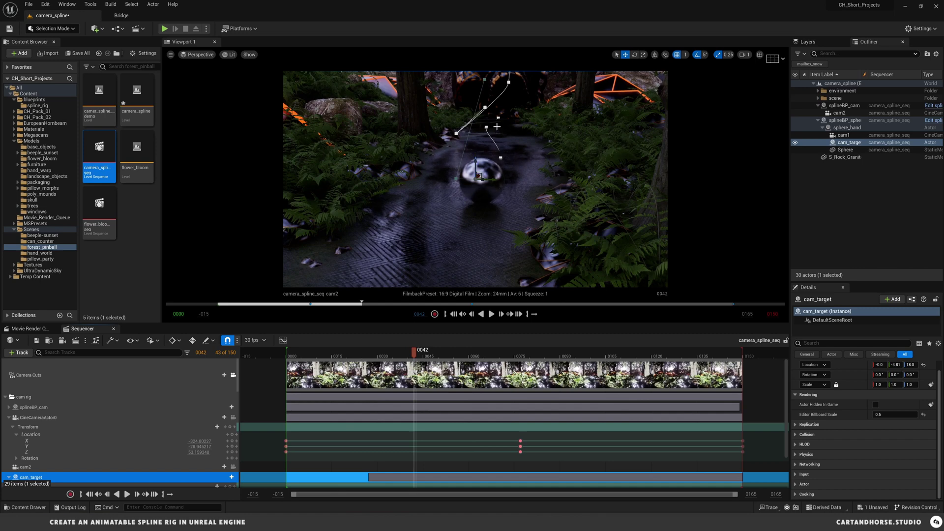
Scrub the sequence back to frame 0004 and examine the spline rigs from the free perspective view.
left_click_drag(429, 351, 298, 352)
right_click_drag(508, 209, 508, 209)
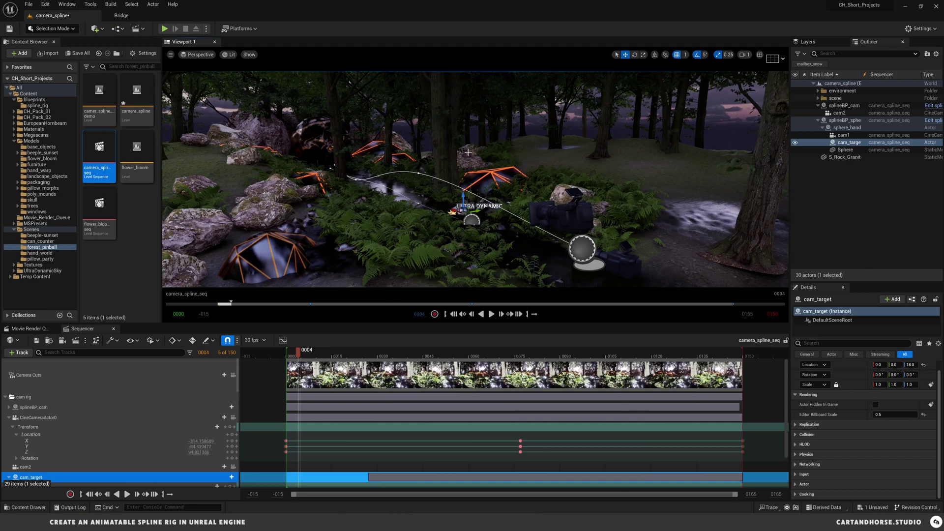
mouse_move(520, 233)
right_mouse_down()
mouse_move(502, 233)
mouse_move(520, 232)
right_mouse_up()
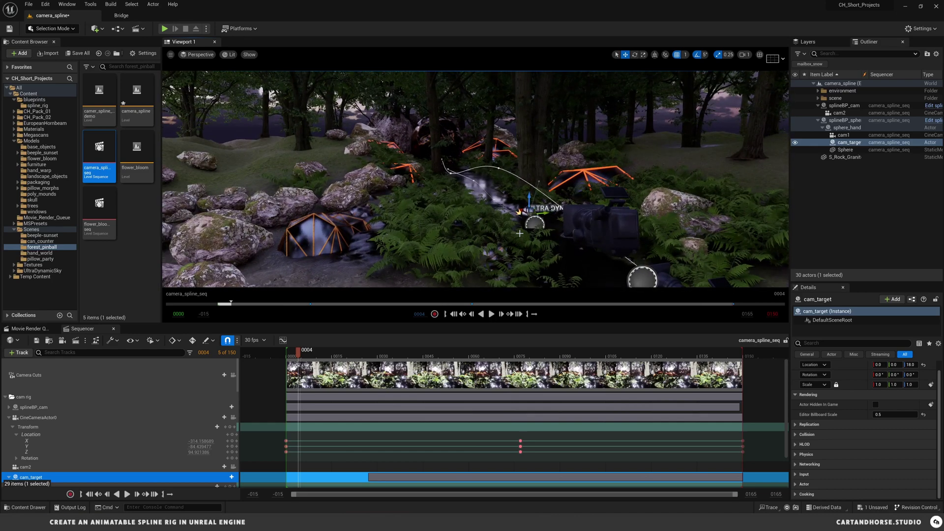